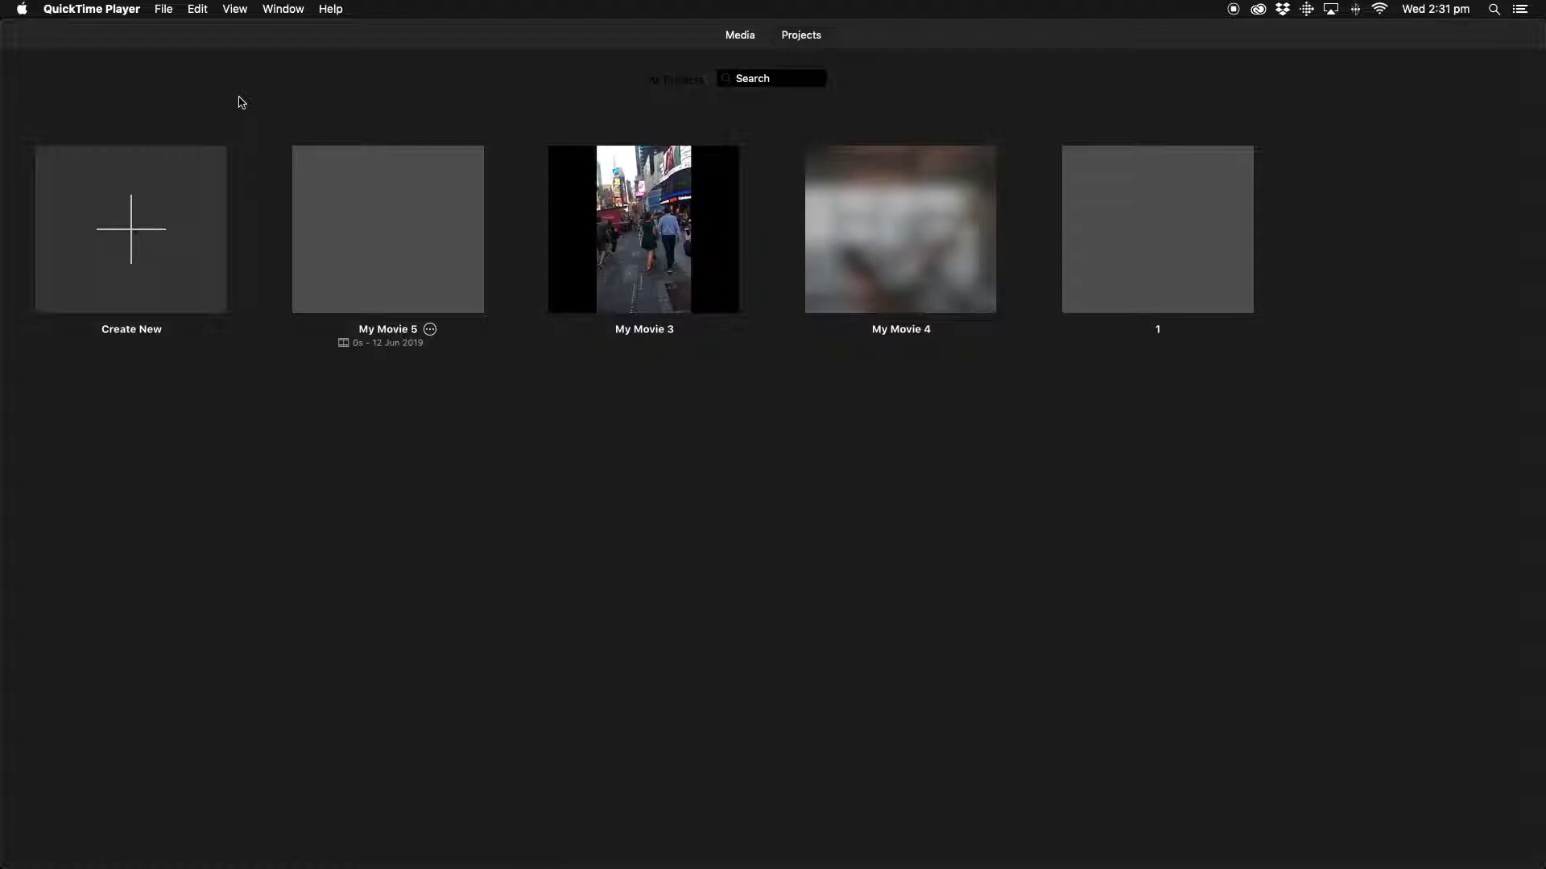
Switch to iMovie and create a new movie project
left_click(248, 40)
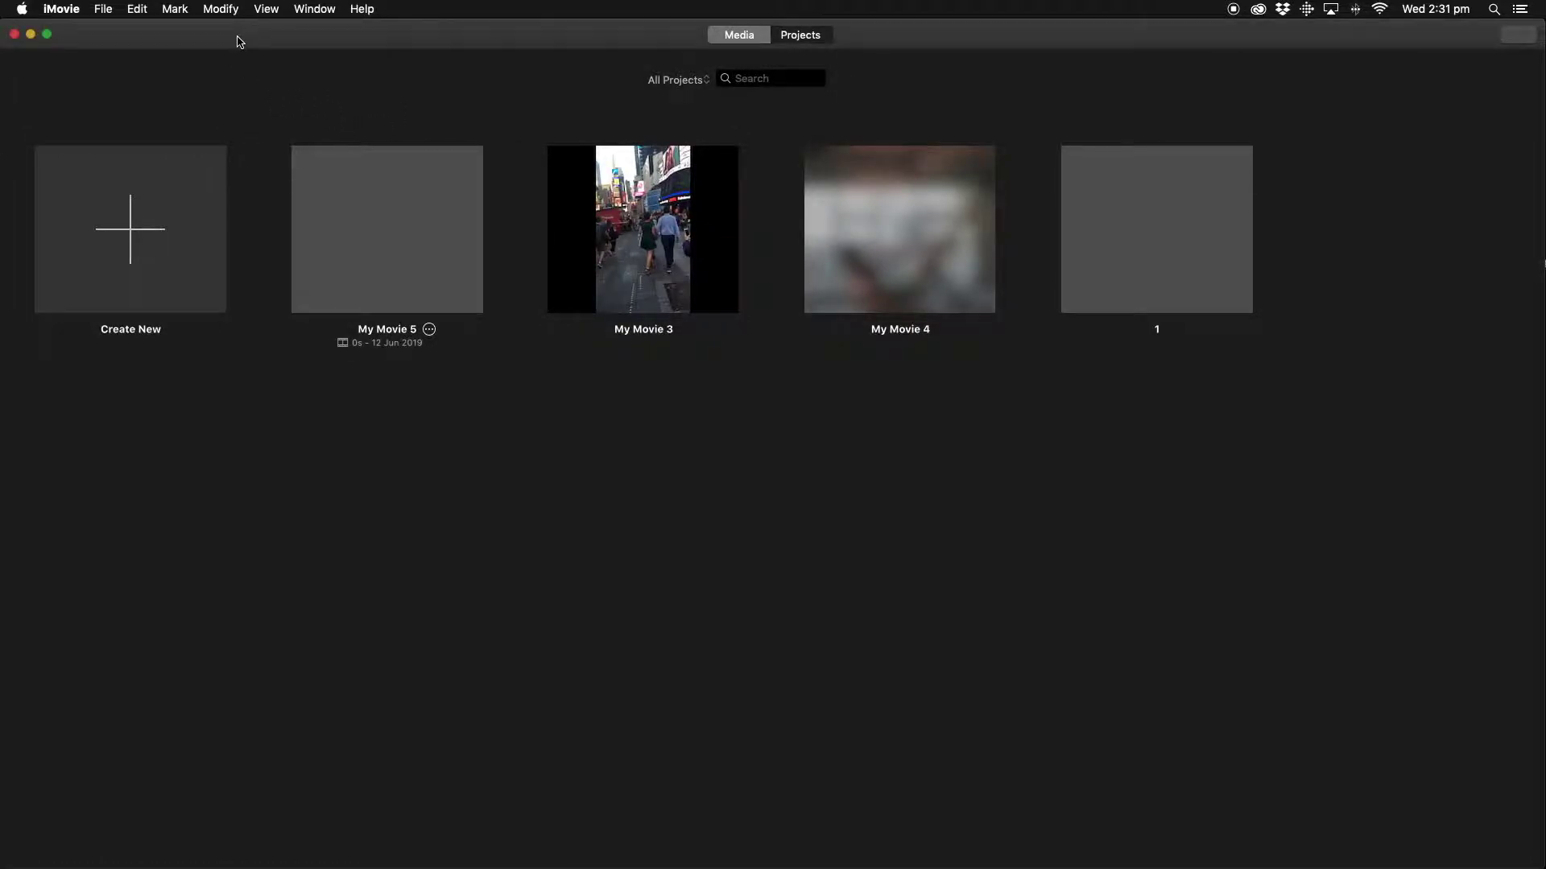
left_click_drag(239, 42, 273, 40)
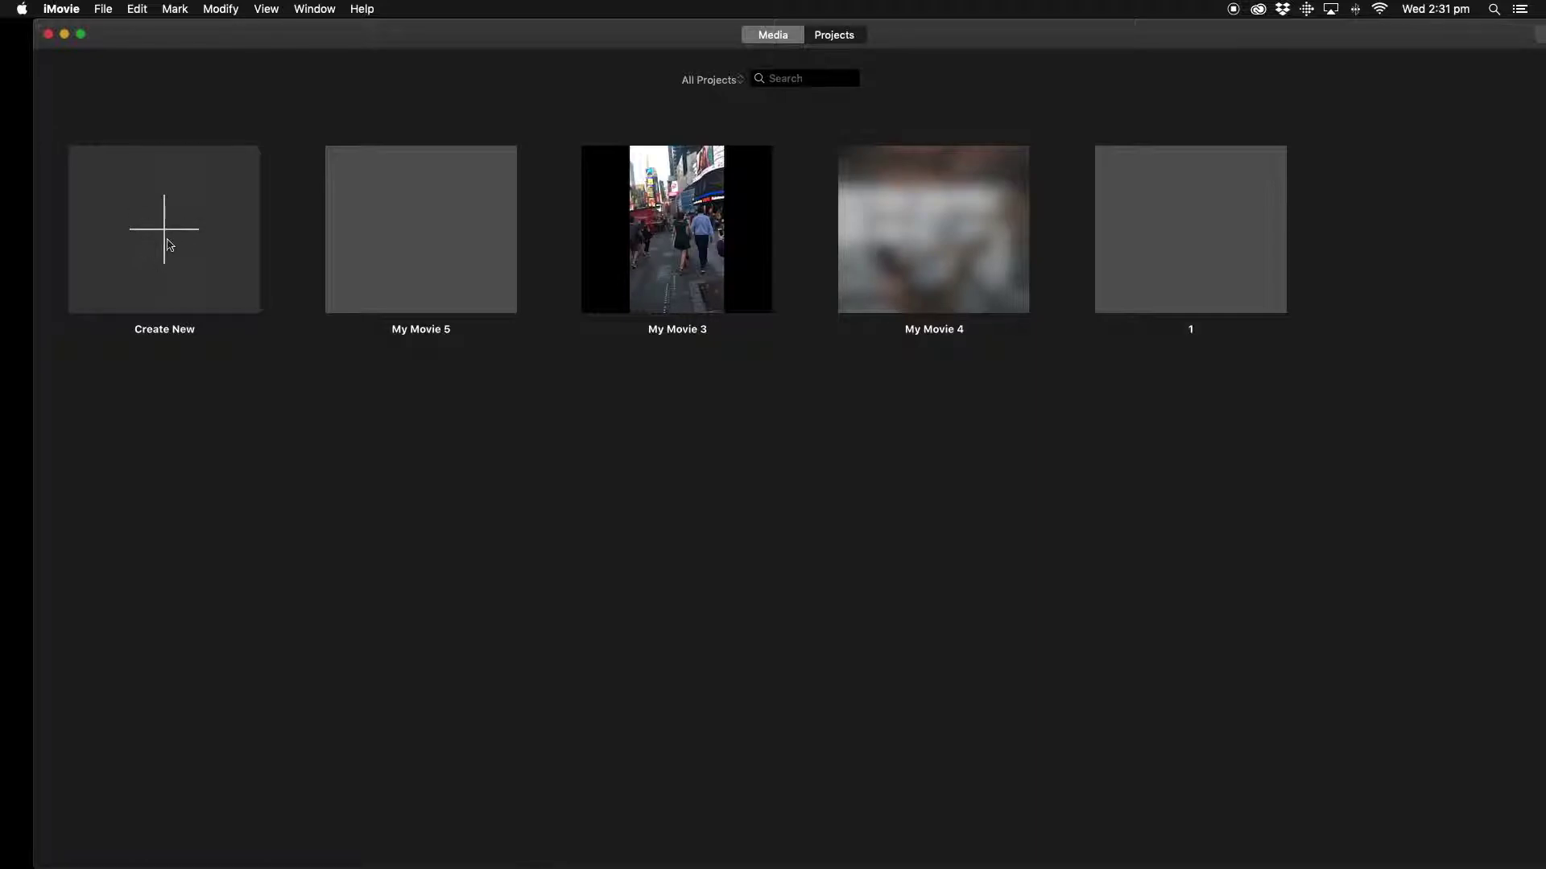
left_click(164, 237)
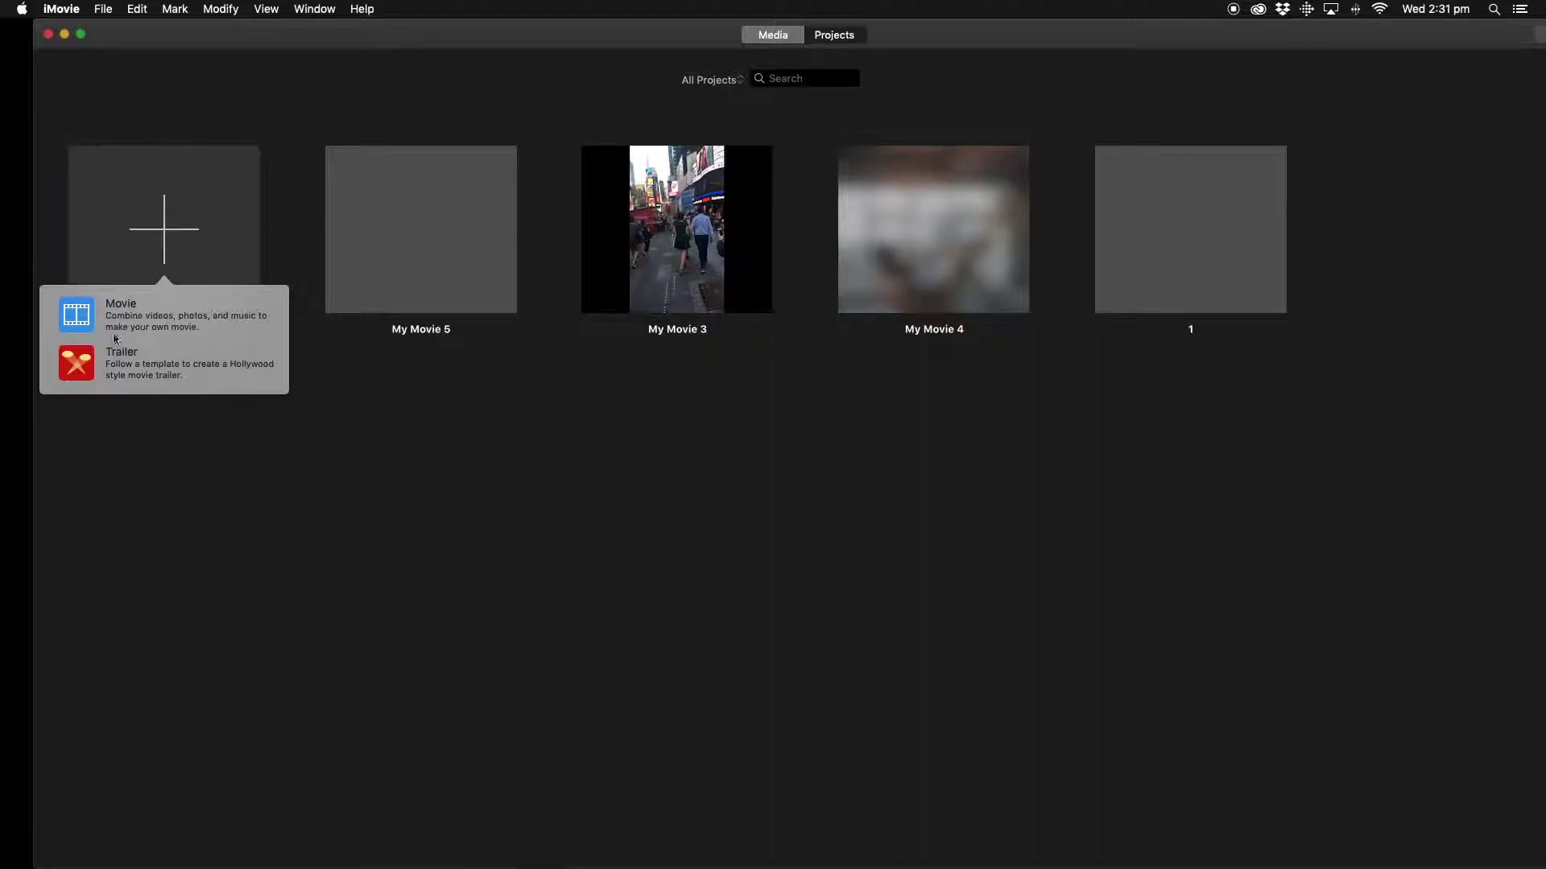
left_click(123, 310)
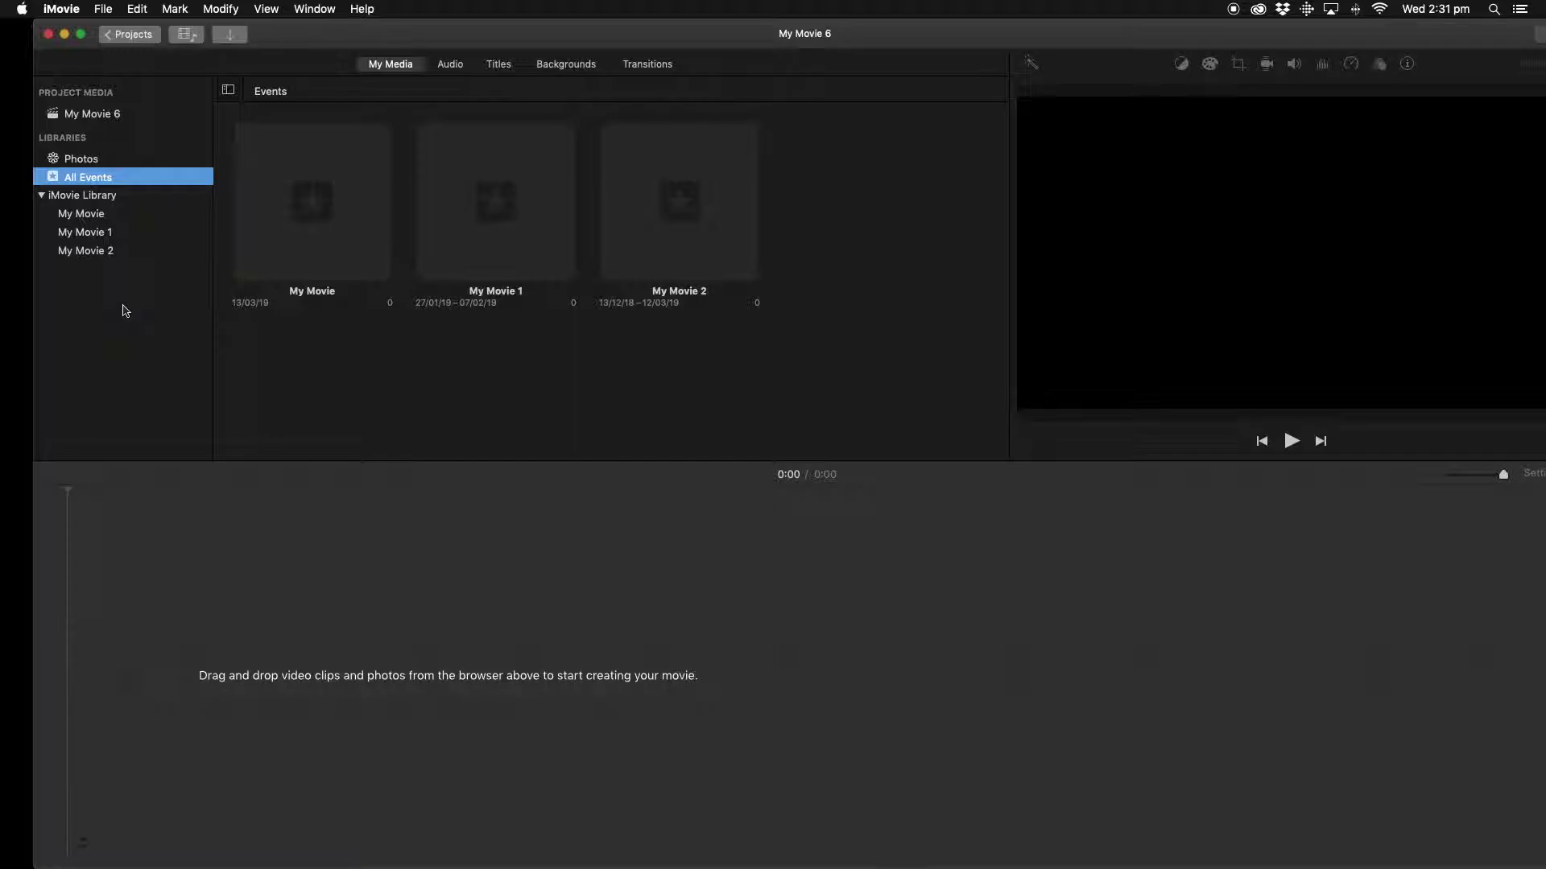
Import "Video 1-9-17, 5 46 56 am.mov" from the Desktop into the project media and place the clip in the timeline
left_click(326, 590)
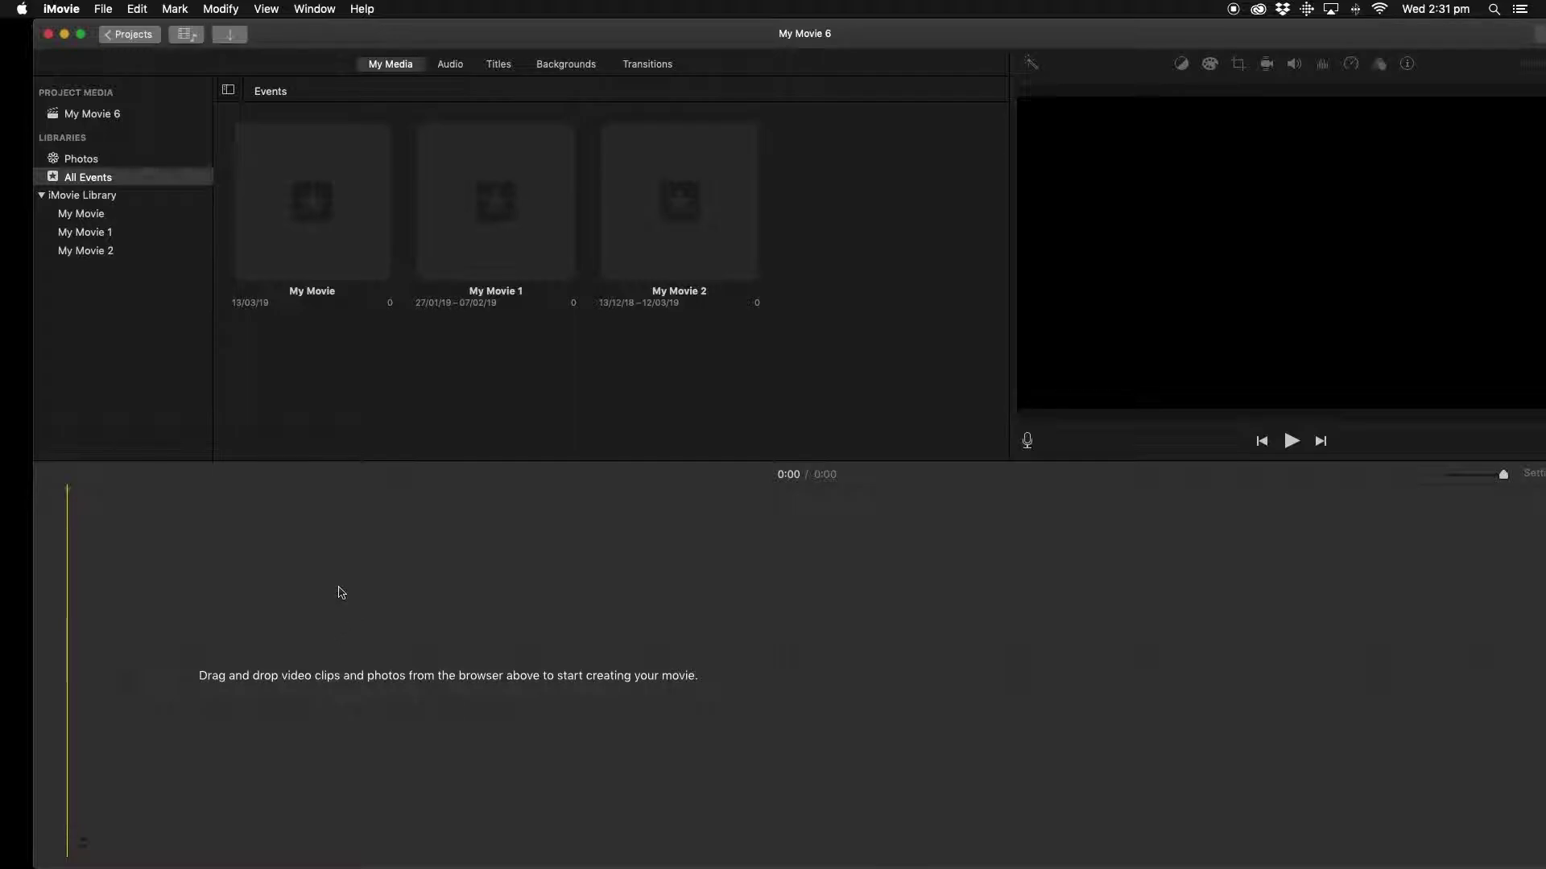
left_click(104, 10)
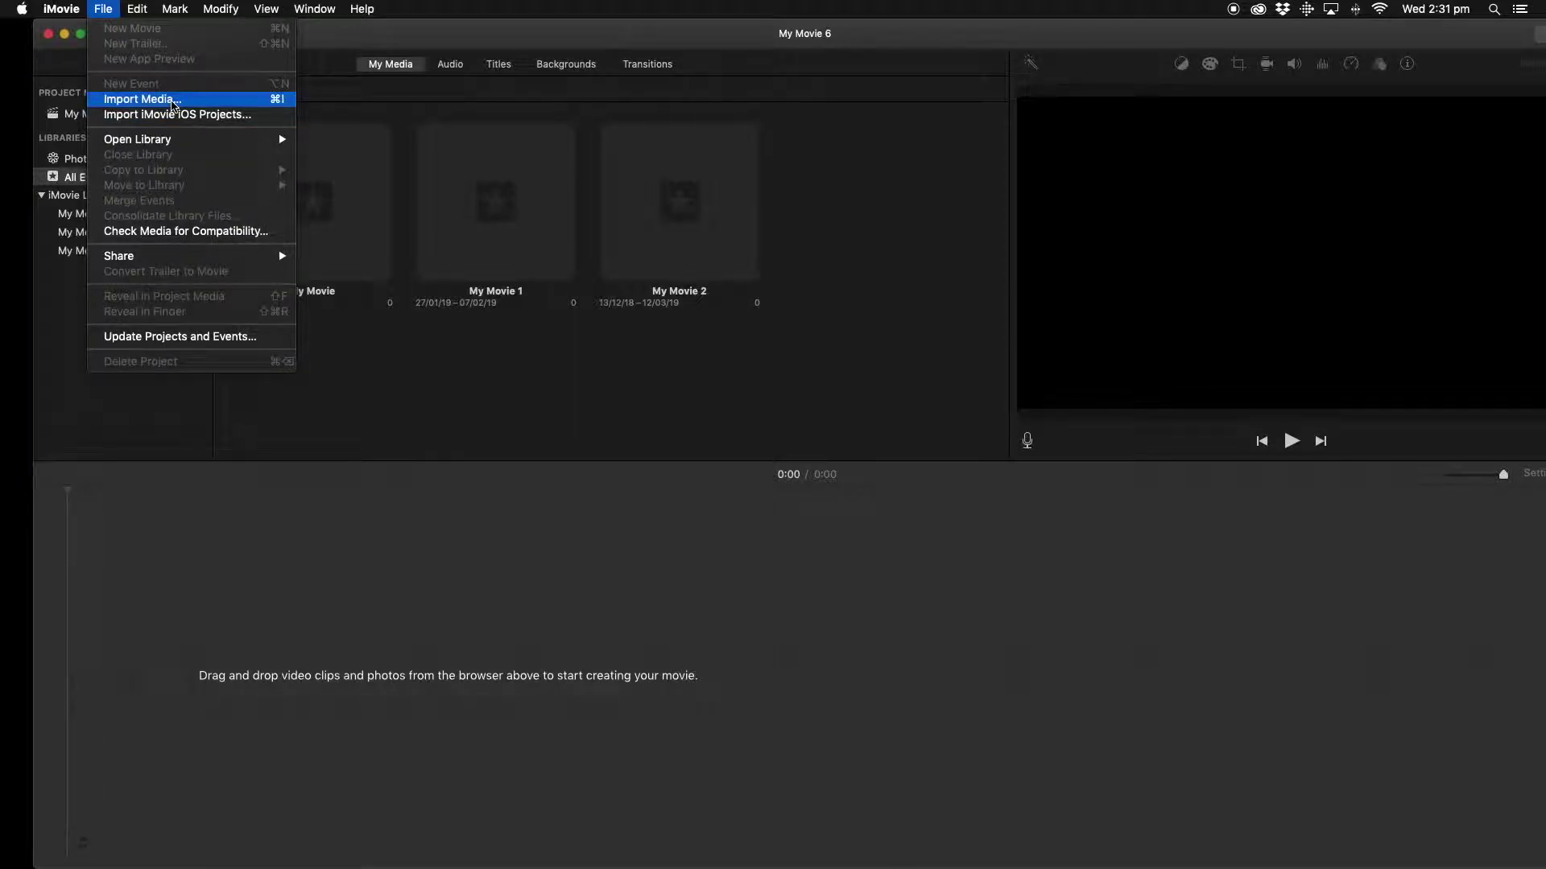
left_click(172, 103)
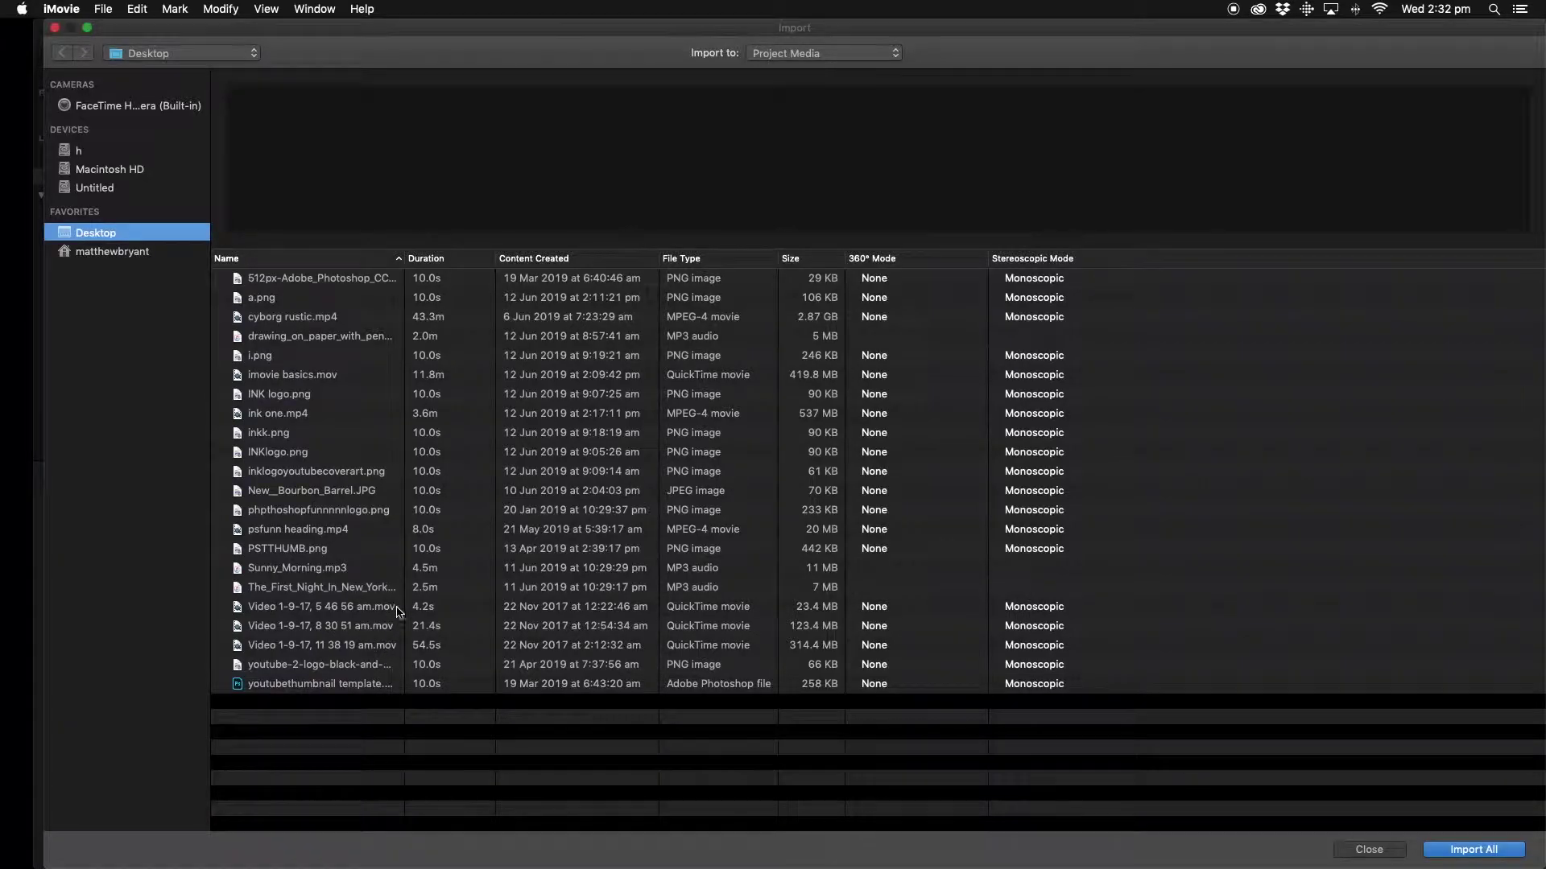
left_click(384, 608)
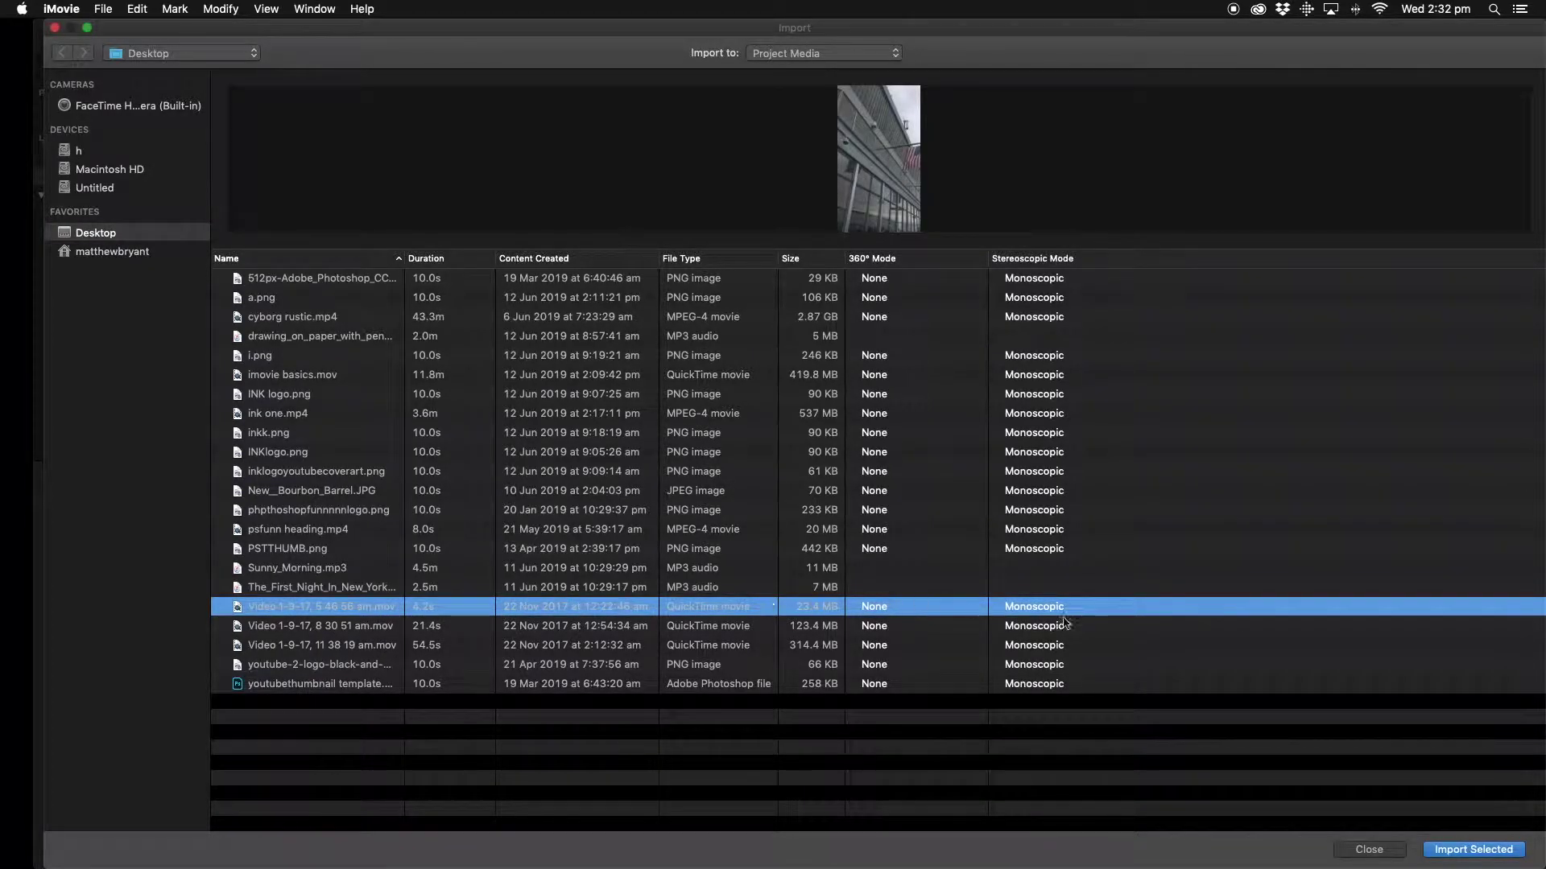
left_click(1464, 850)
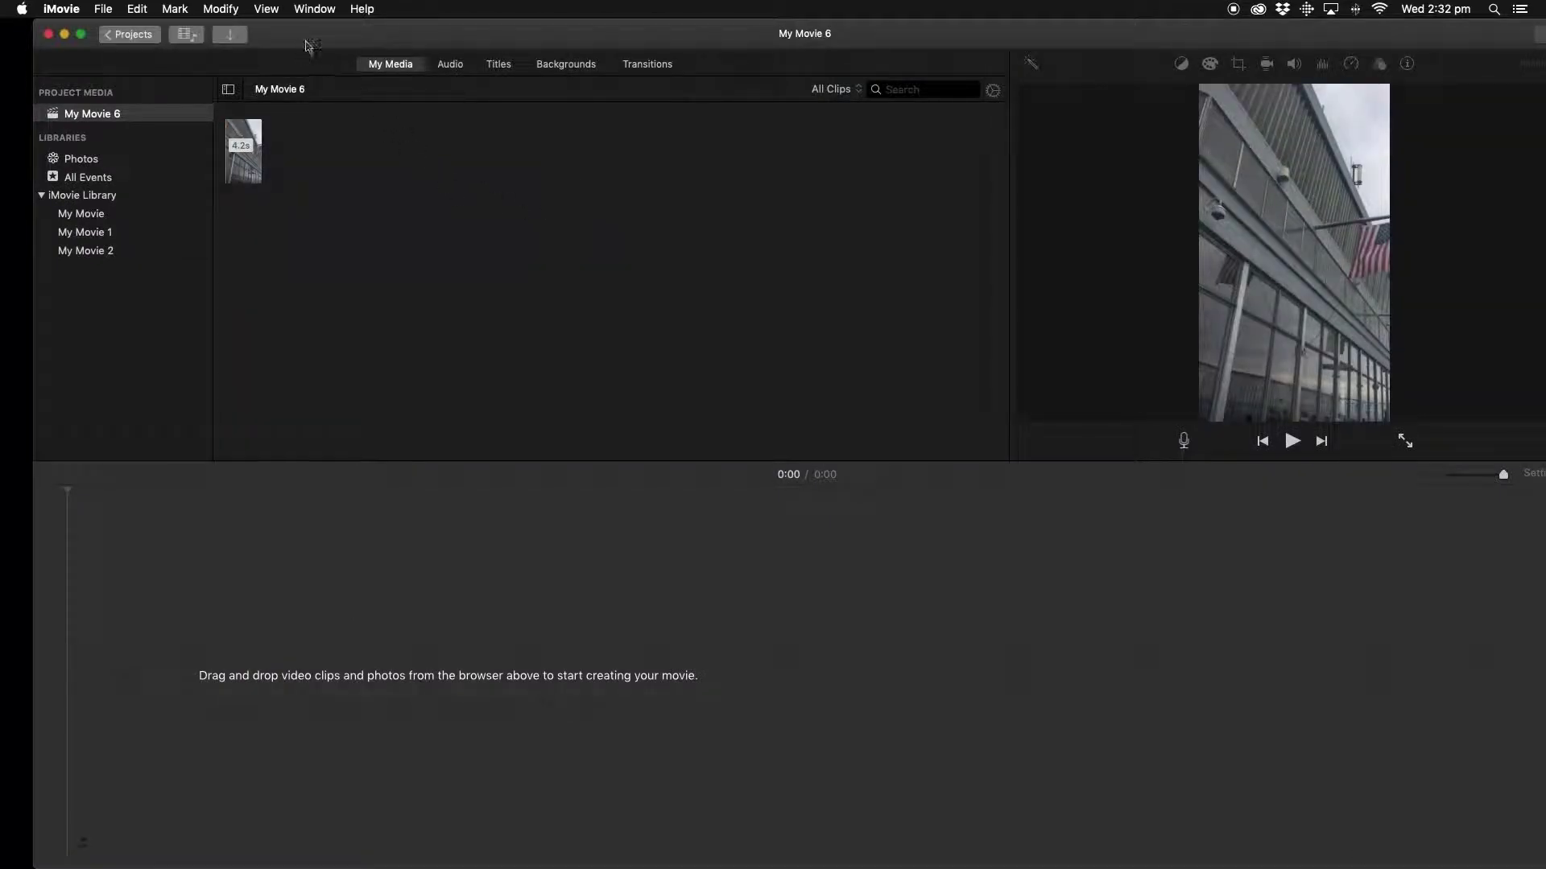
left_click_drag(322, 43, 411, 40)
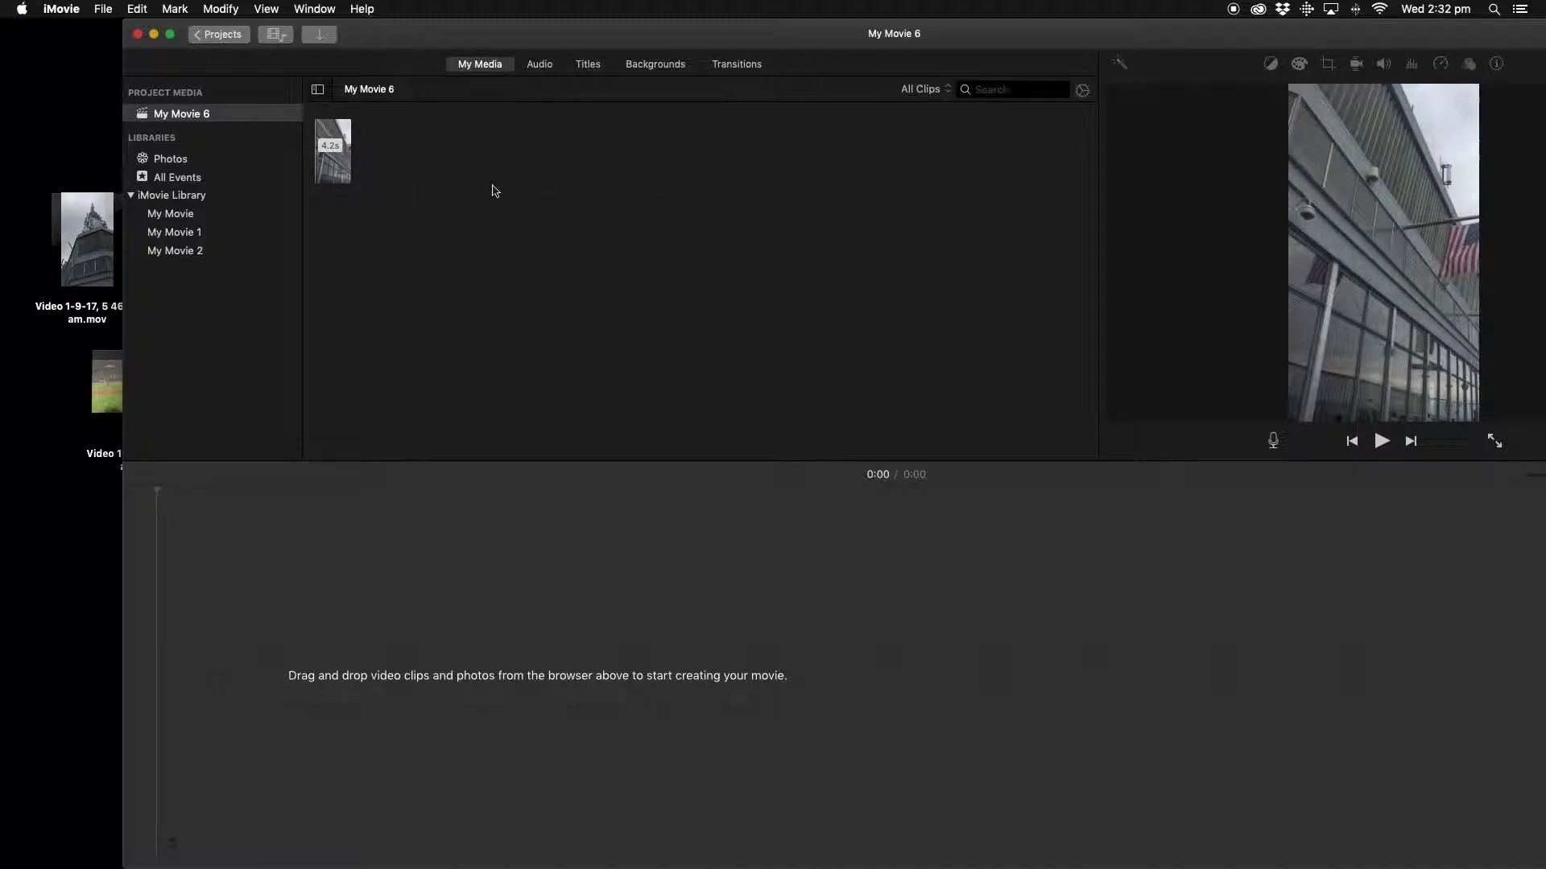
left_click_drag(335, 165, 334, 568)
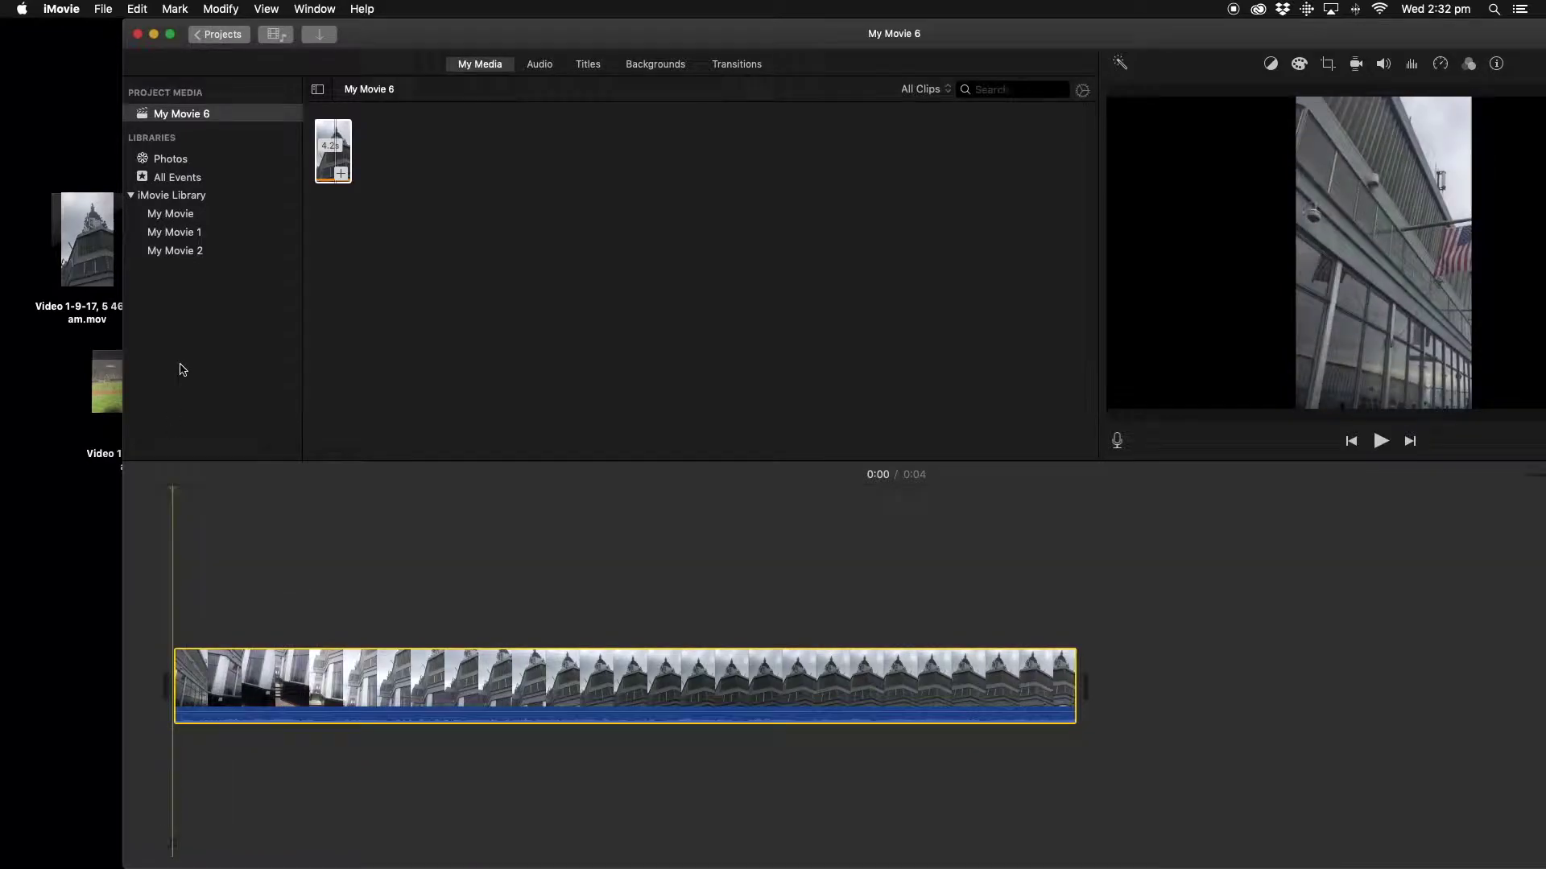
Add the three "Video 1-9-17" files from the desktop to the beginning of the timeline together
left_click_drag(395, 36, 530, 30)
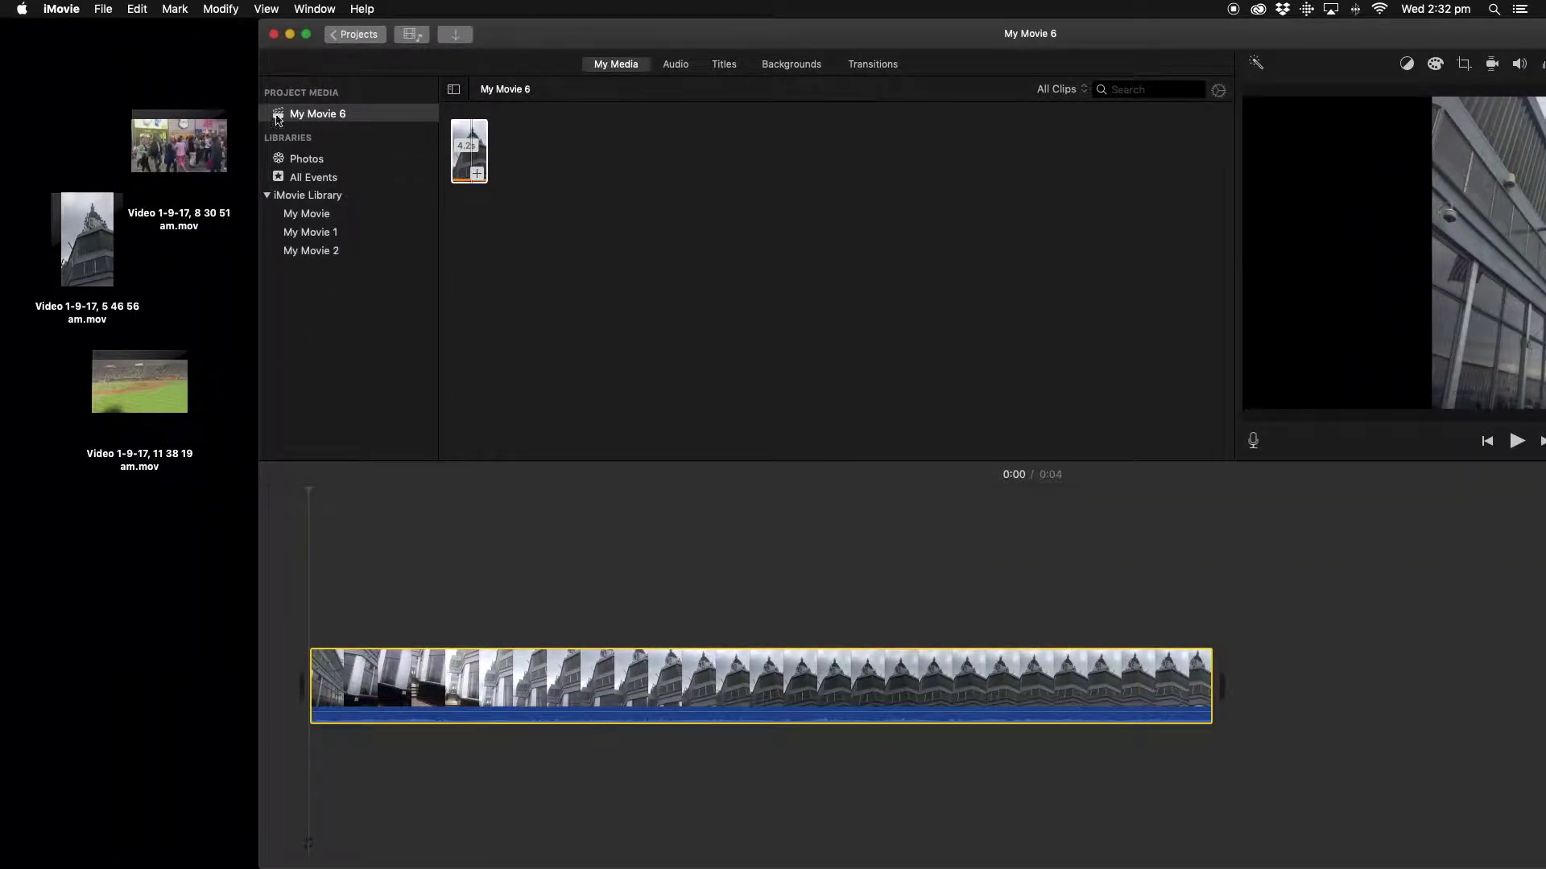
left_click_drag(222, 86, 64, 439)
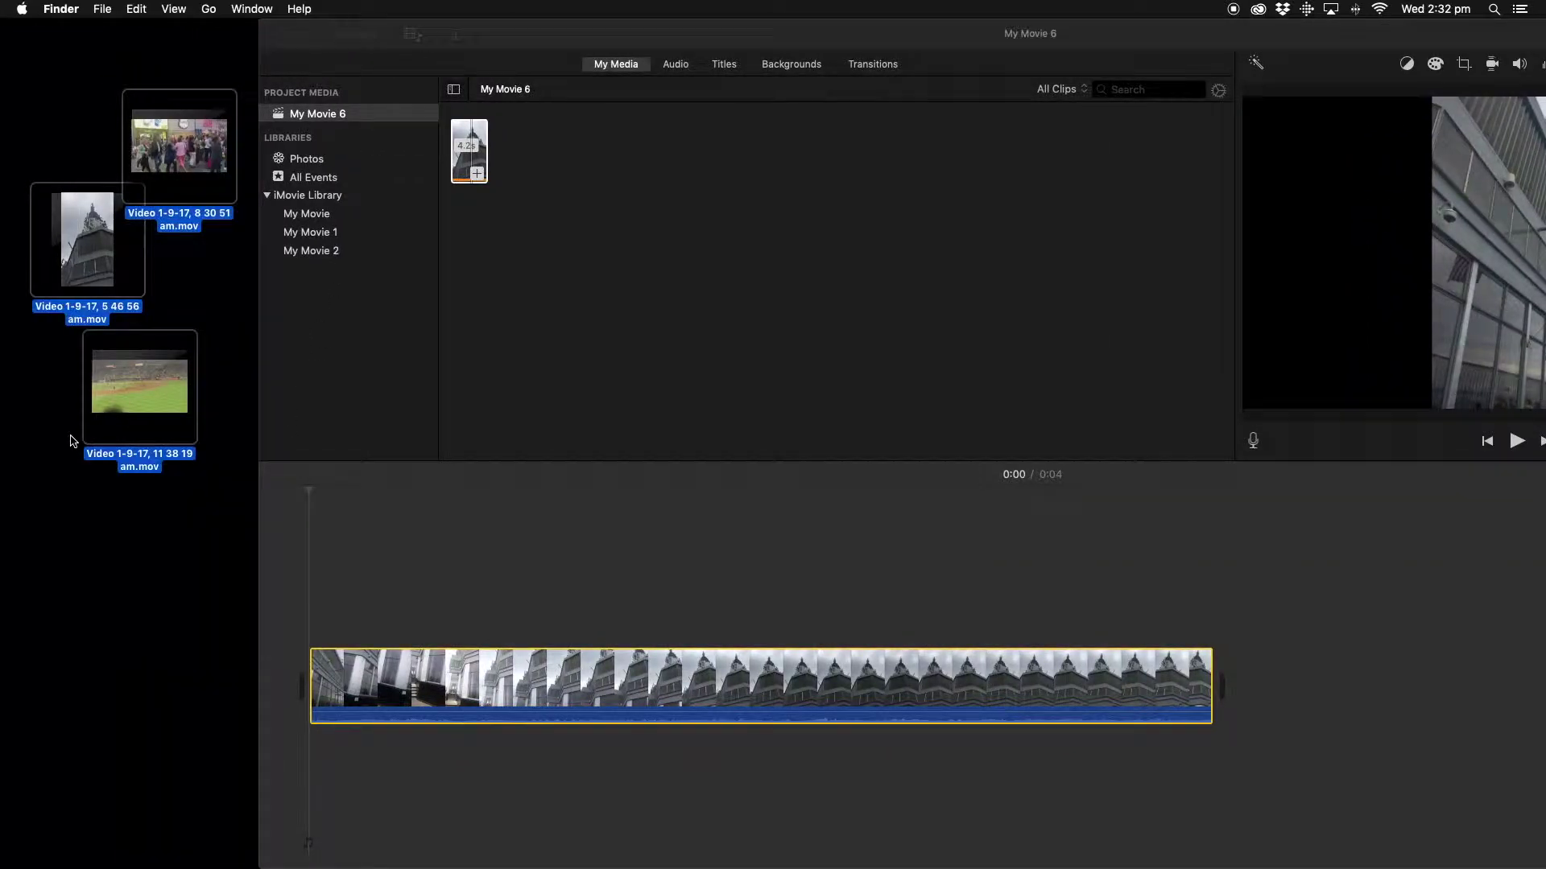
left_click_drag(158, 395, 683, 609)
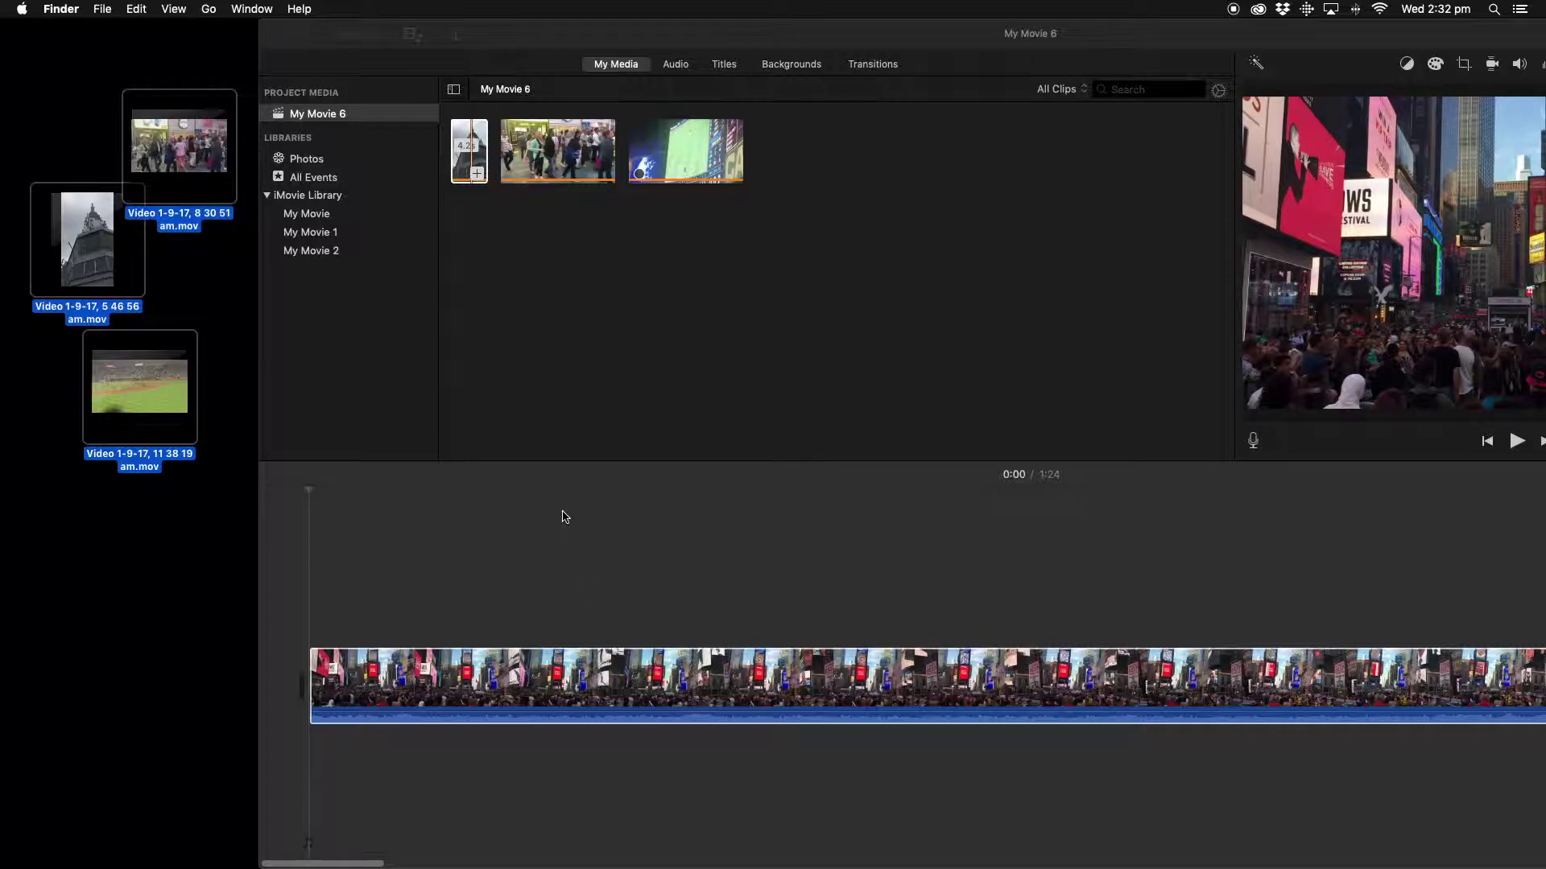
Look through the timeline from start to end and zoom it out until all clips fit in view
left_click_drag(367, 864, 258, 846)
left_click_drag(762, 43, 533, 8)
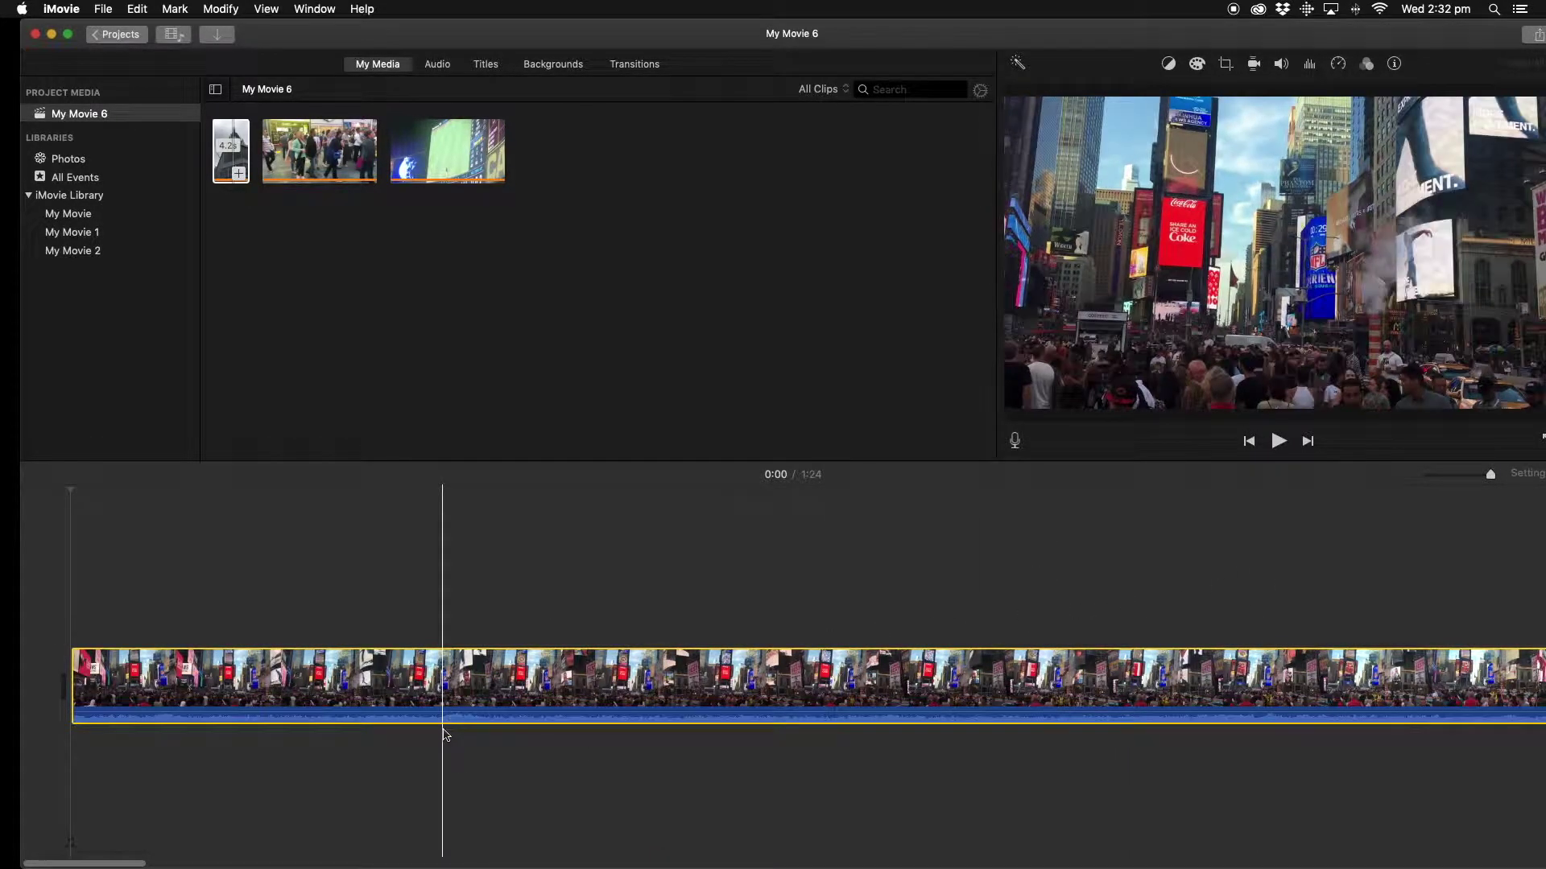
left_click_drag(137, 863, 259, 860)
scroll(274, 861, "right", 8)
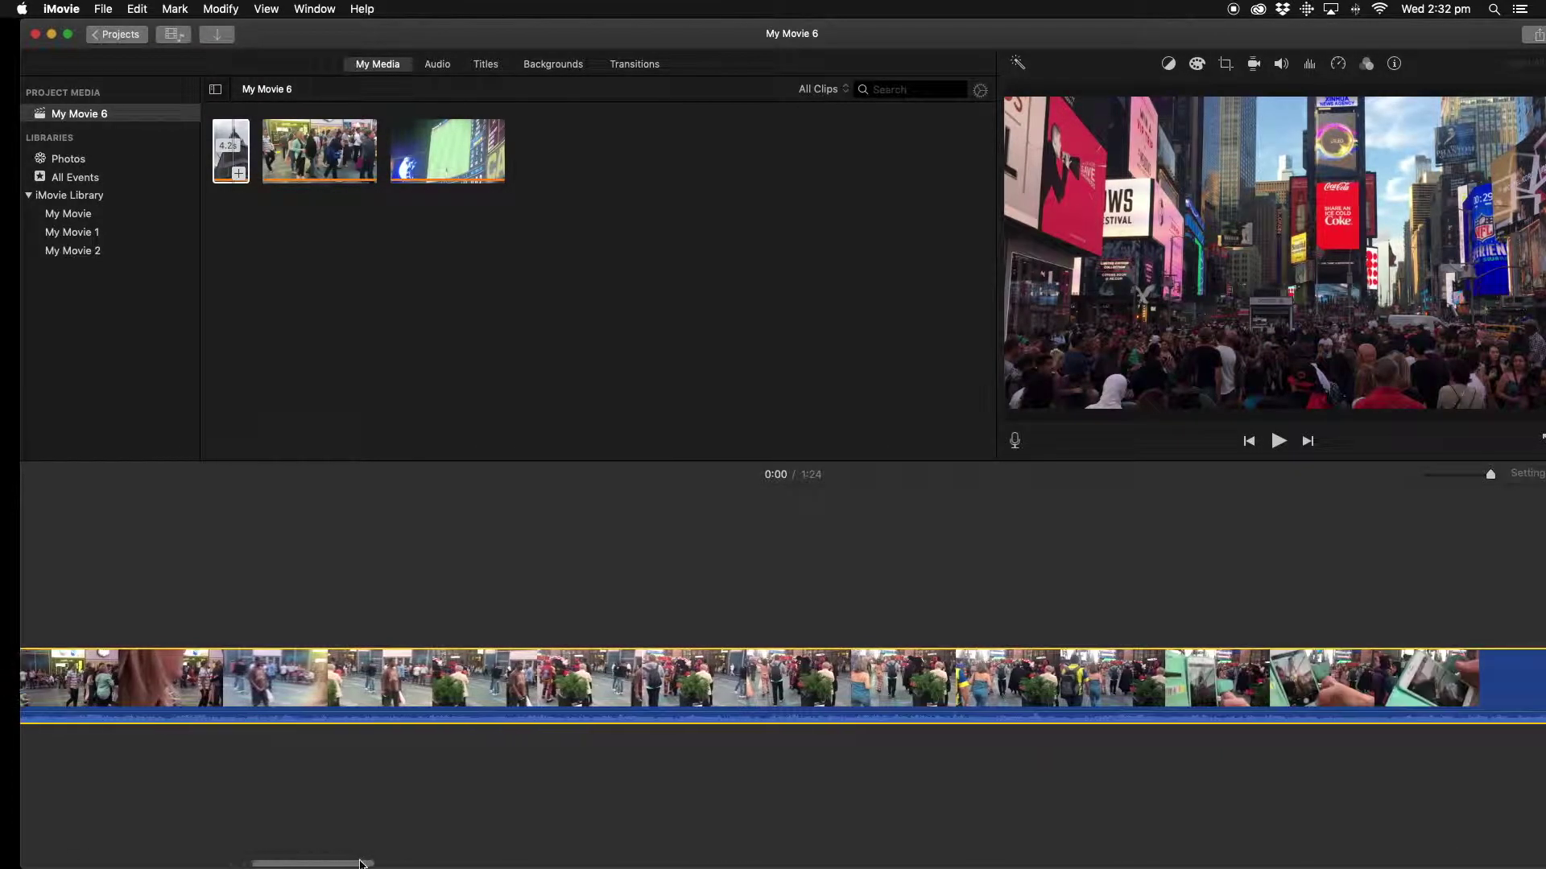
scroll(294, 863, "left", 15)
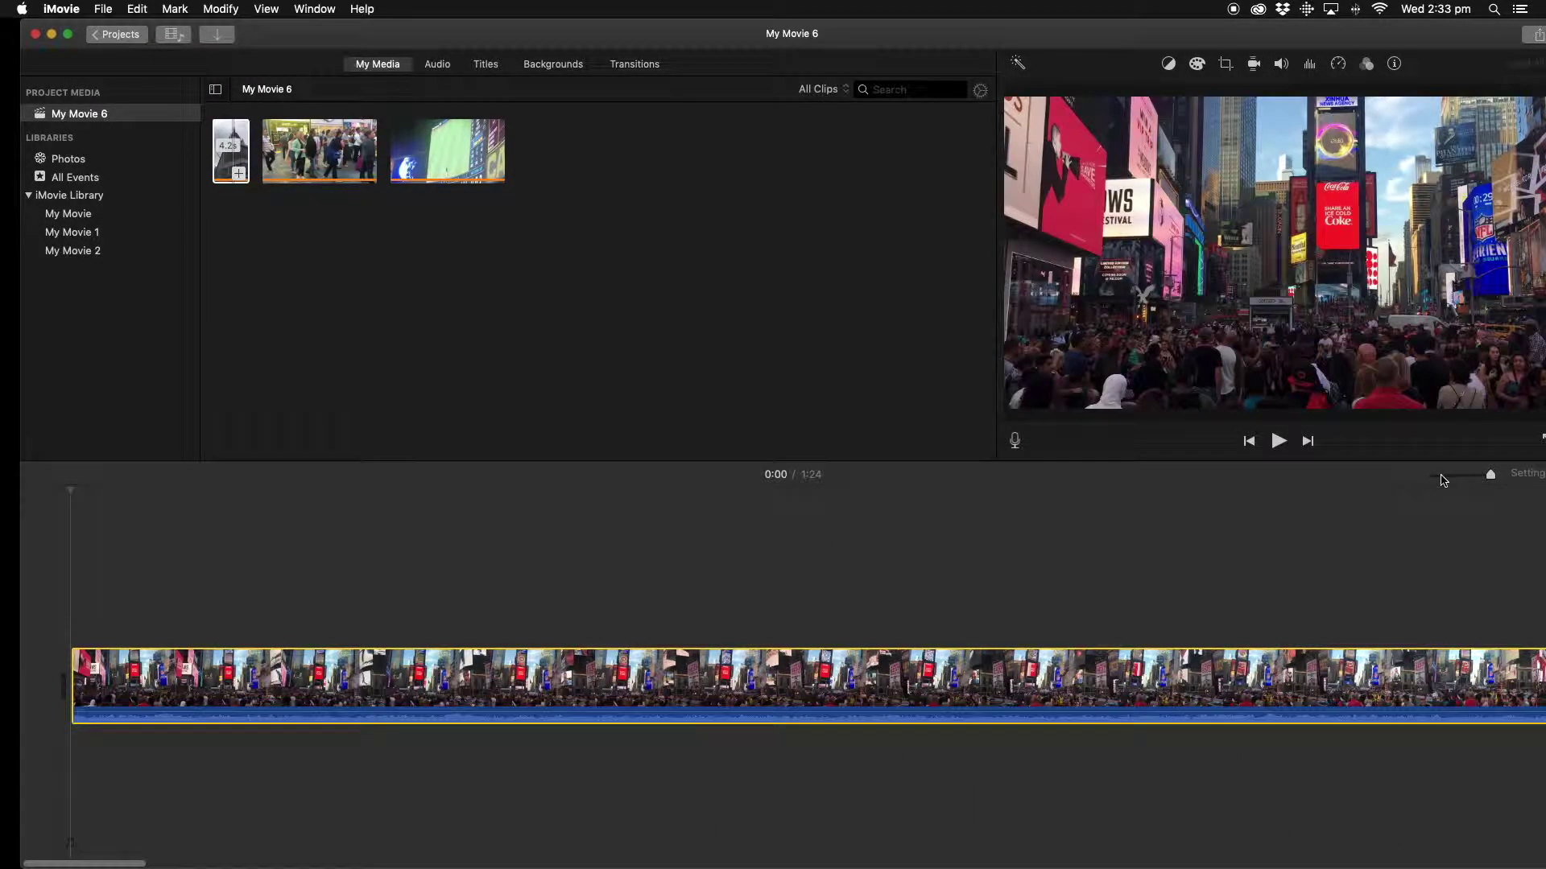
mouse_move(1392, 36)
left_mouse_down()
mouse_move(1353, 37)
mouse_move(1368, 35)
left_mouse_up()
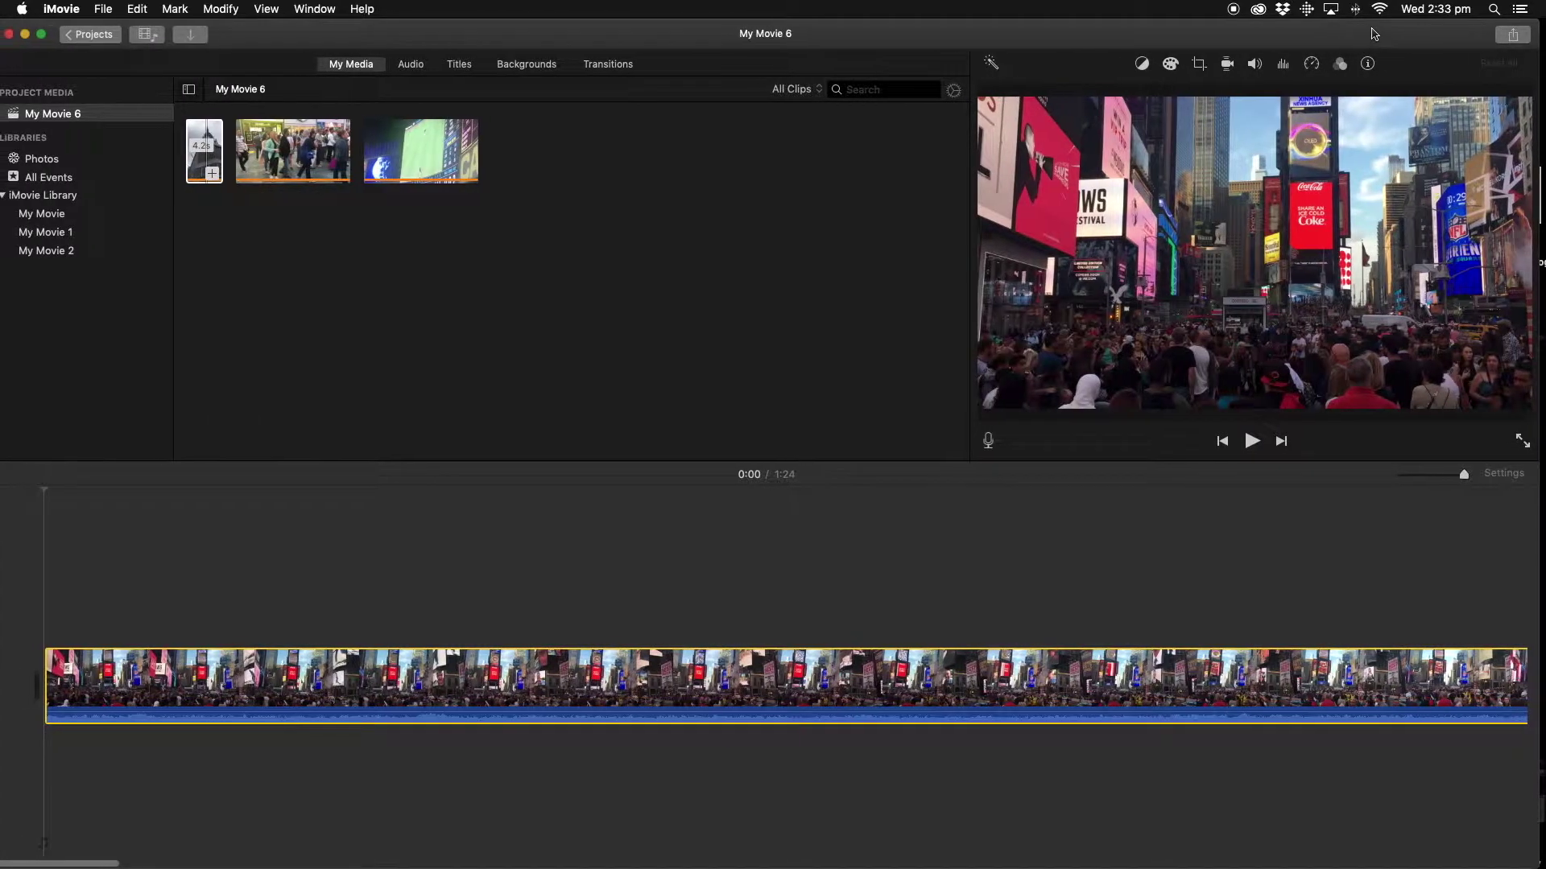
left_click_drag(1466, 476, 1402, 478)
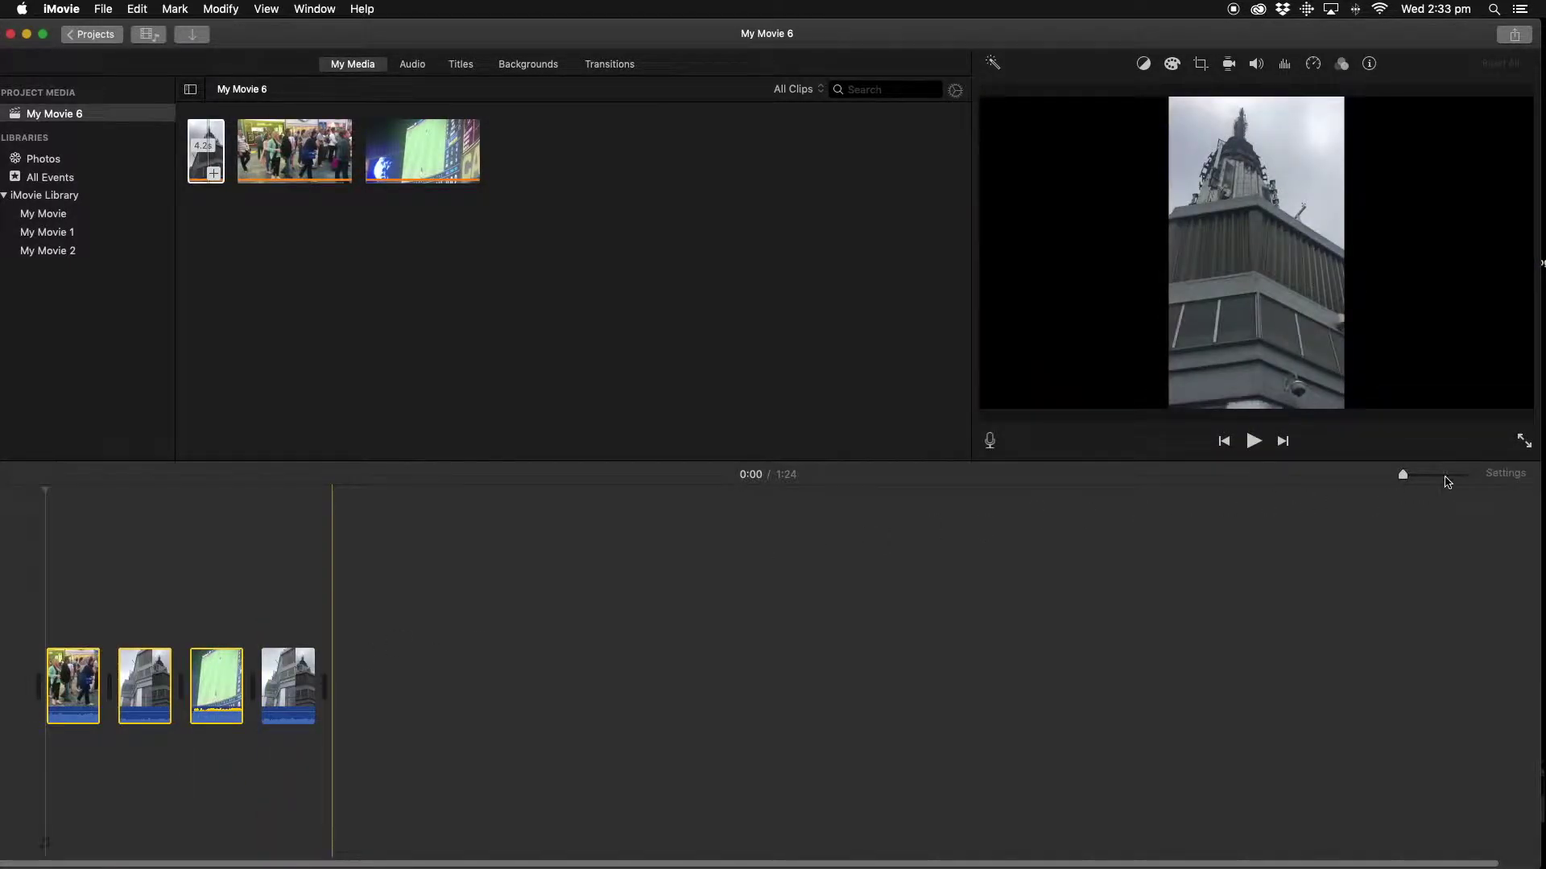
left_click_drag(1407, 476, 1416, 476)
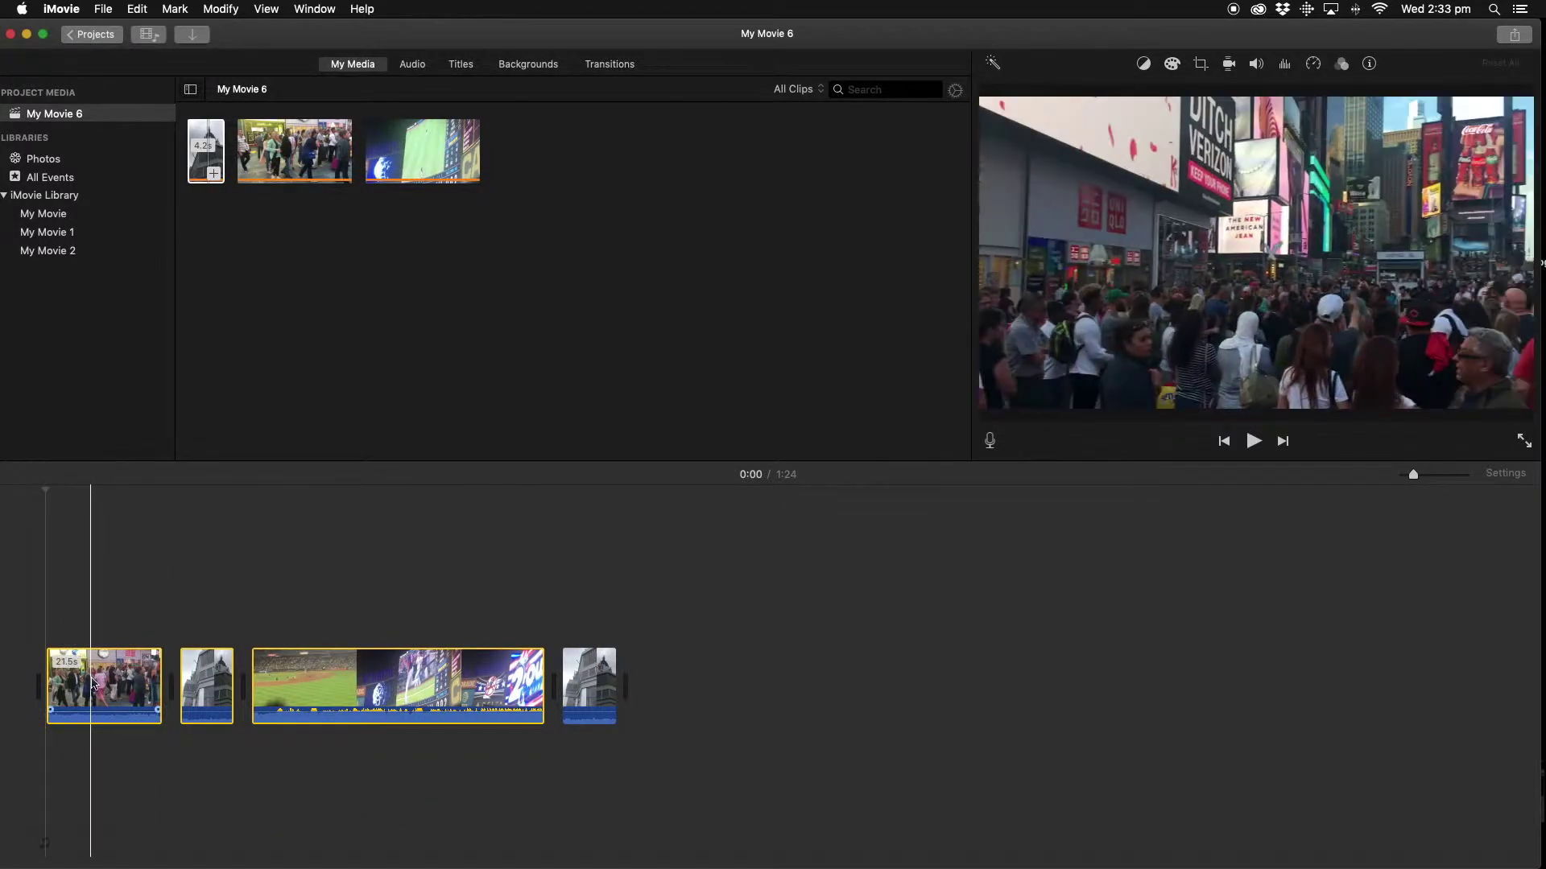
Set the volume of the first timeline clip to 0% and play it back
left_click(91, 687)
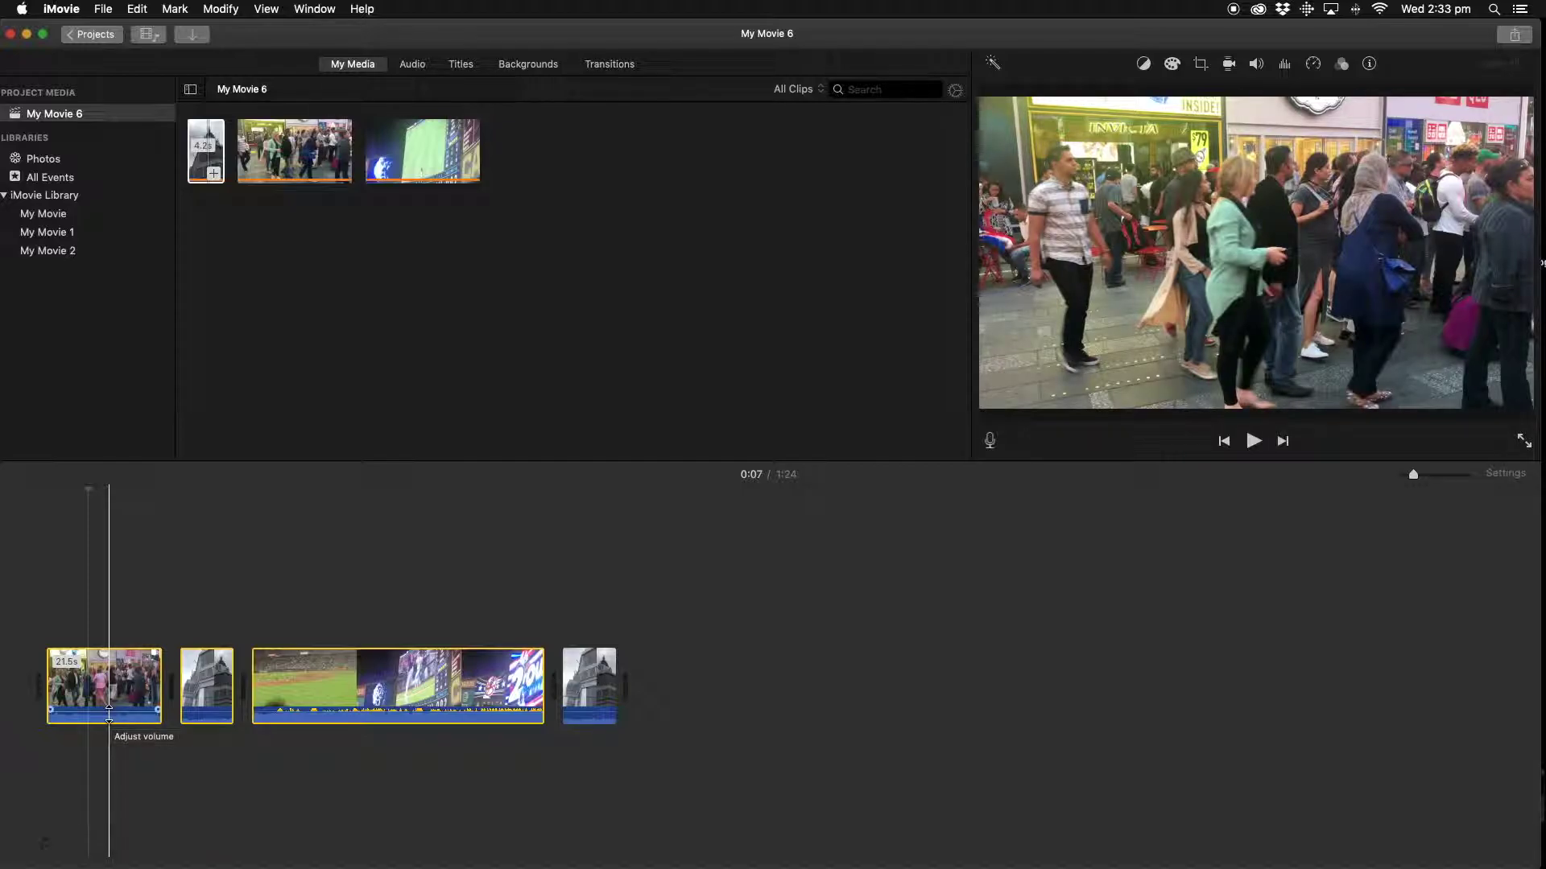
mouse_move(110, 708)
left_mouse_down()
mouse_move(110, 728)
mouse_move(110, 708)
left_mouse_up()
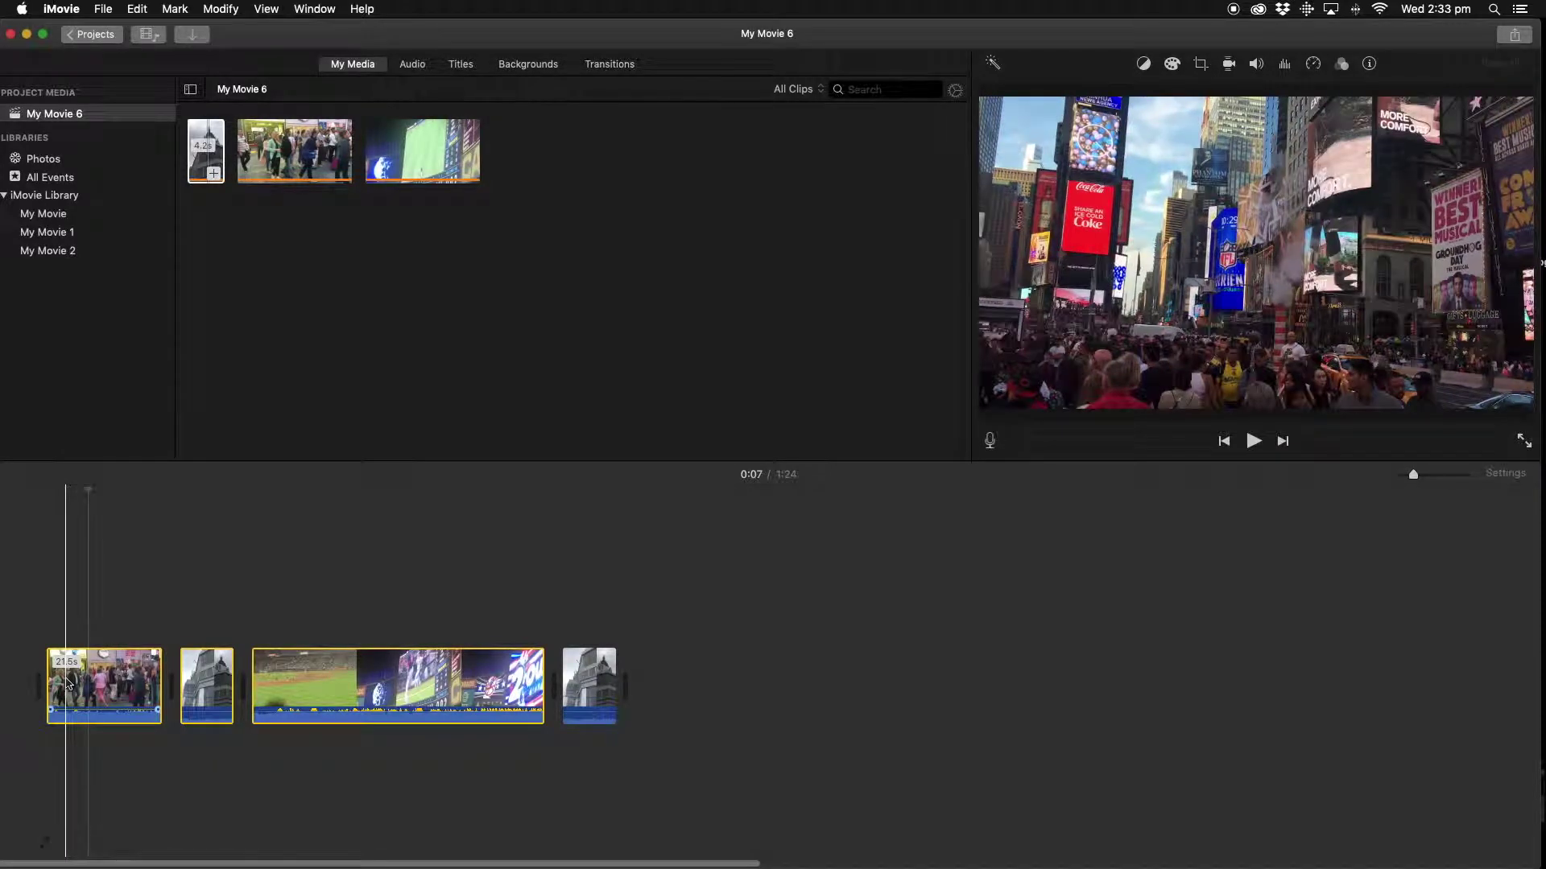
key("space")
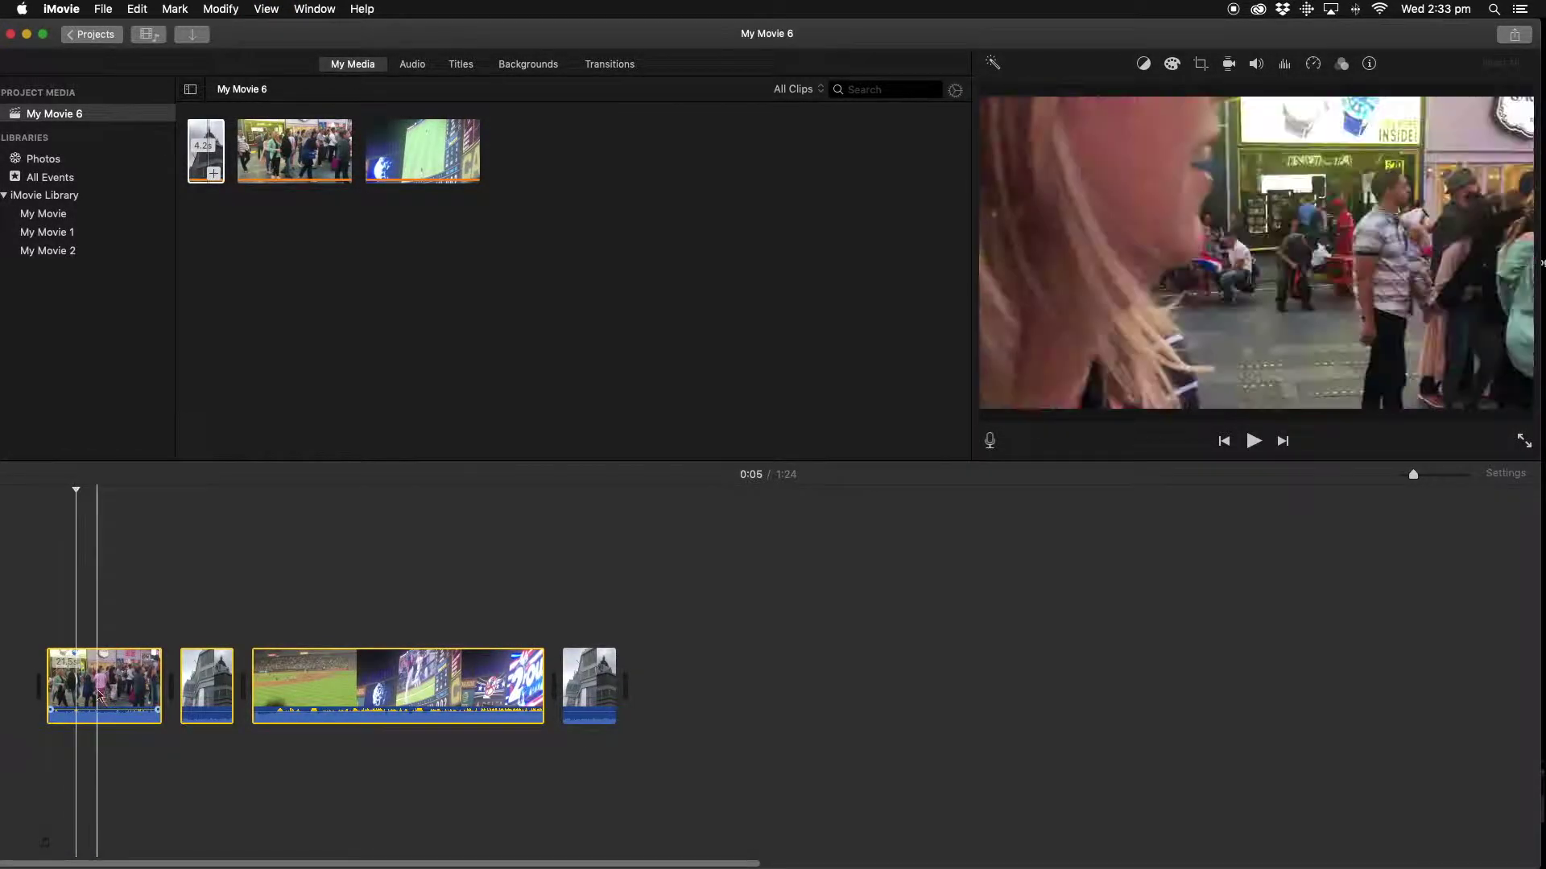
mouse_move(102, 711)
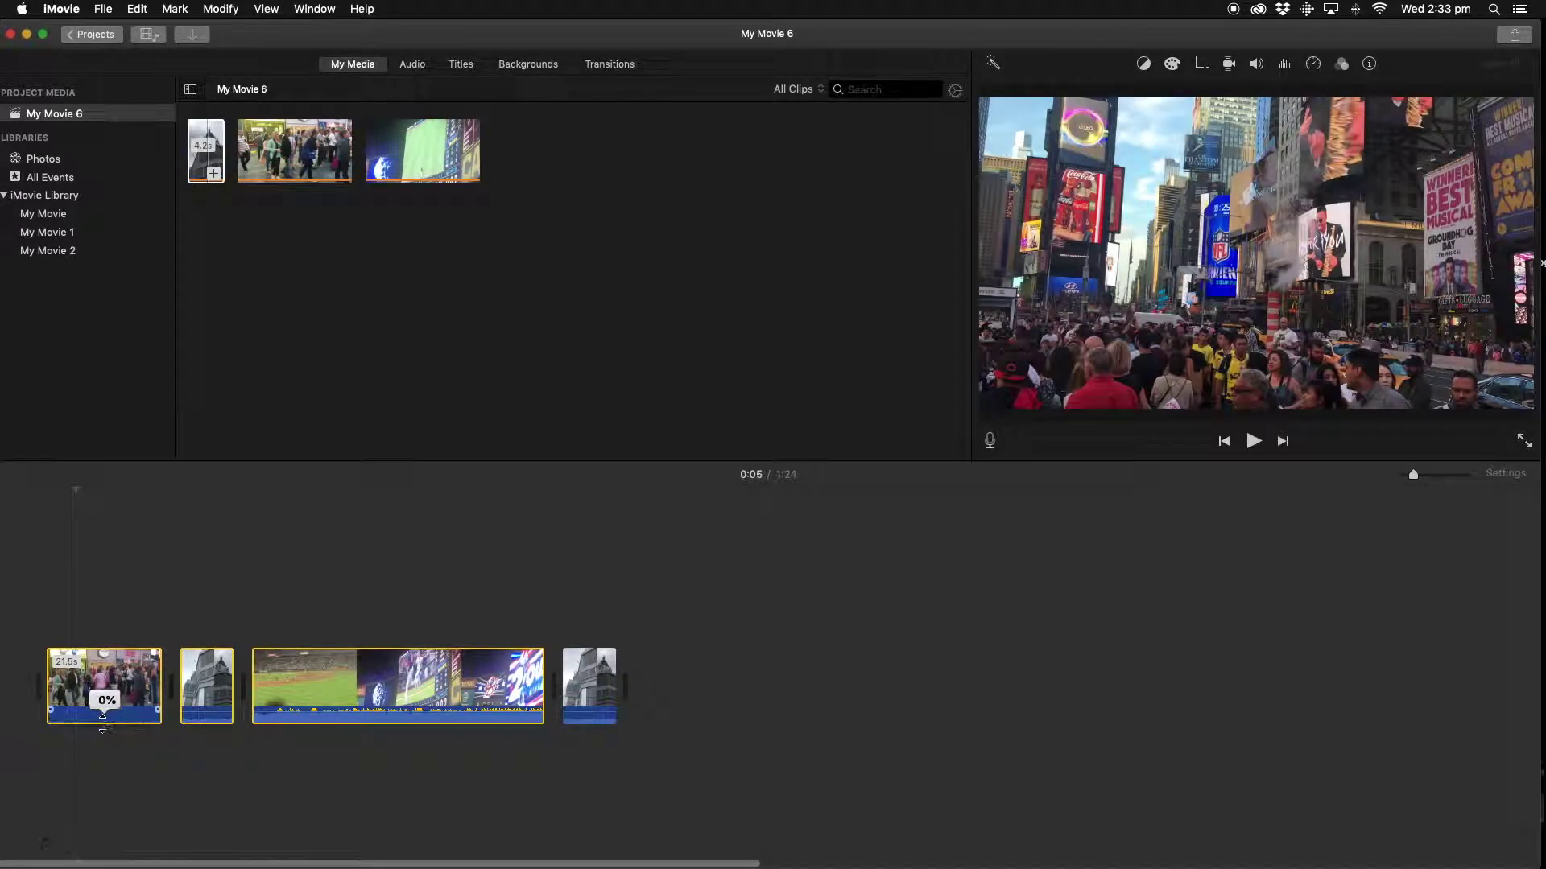
key("space")
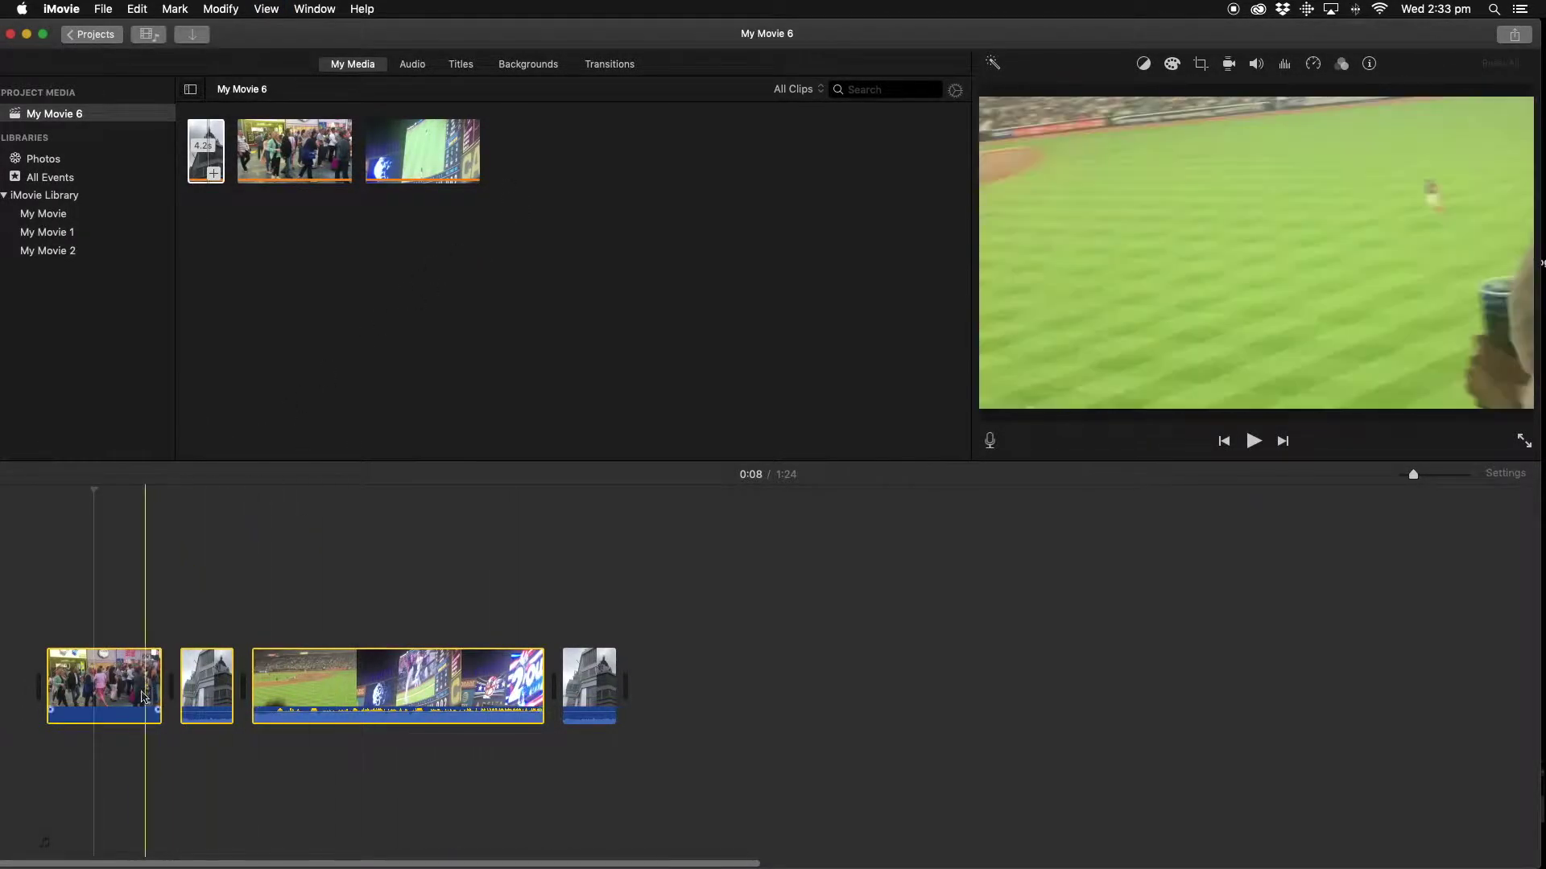
Play back the cut between the first and second timeline clips
left_click(151, 636)
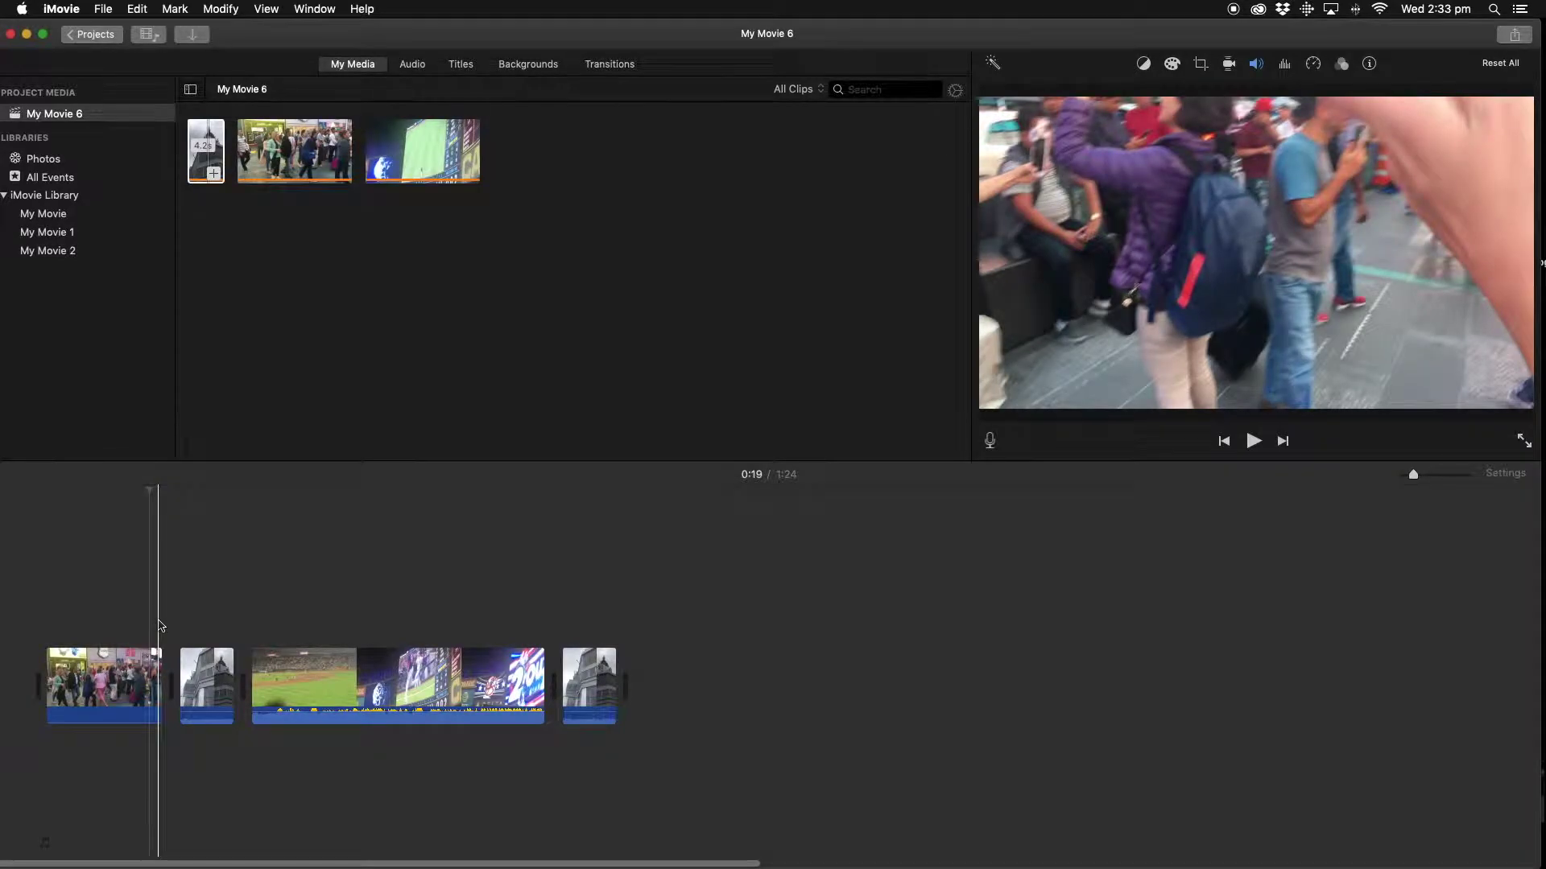
key("space")
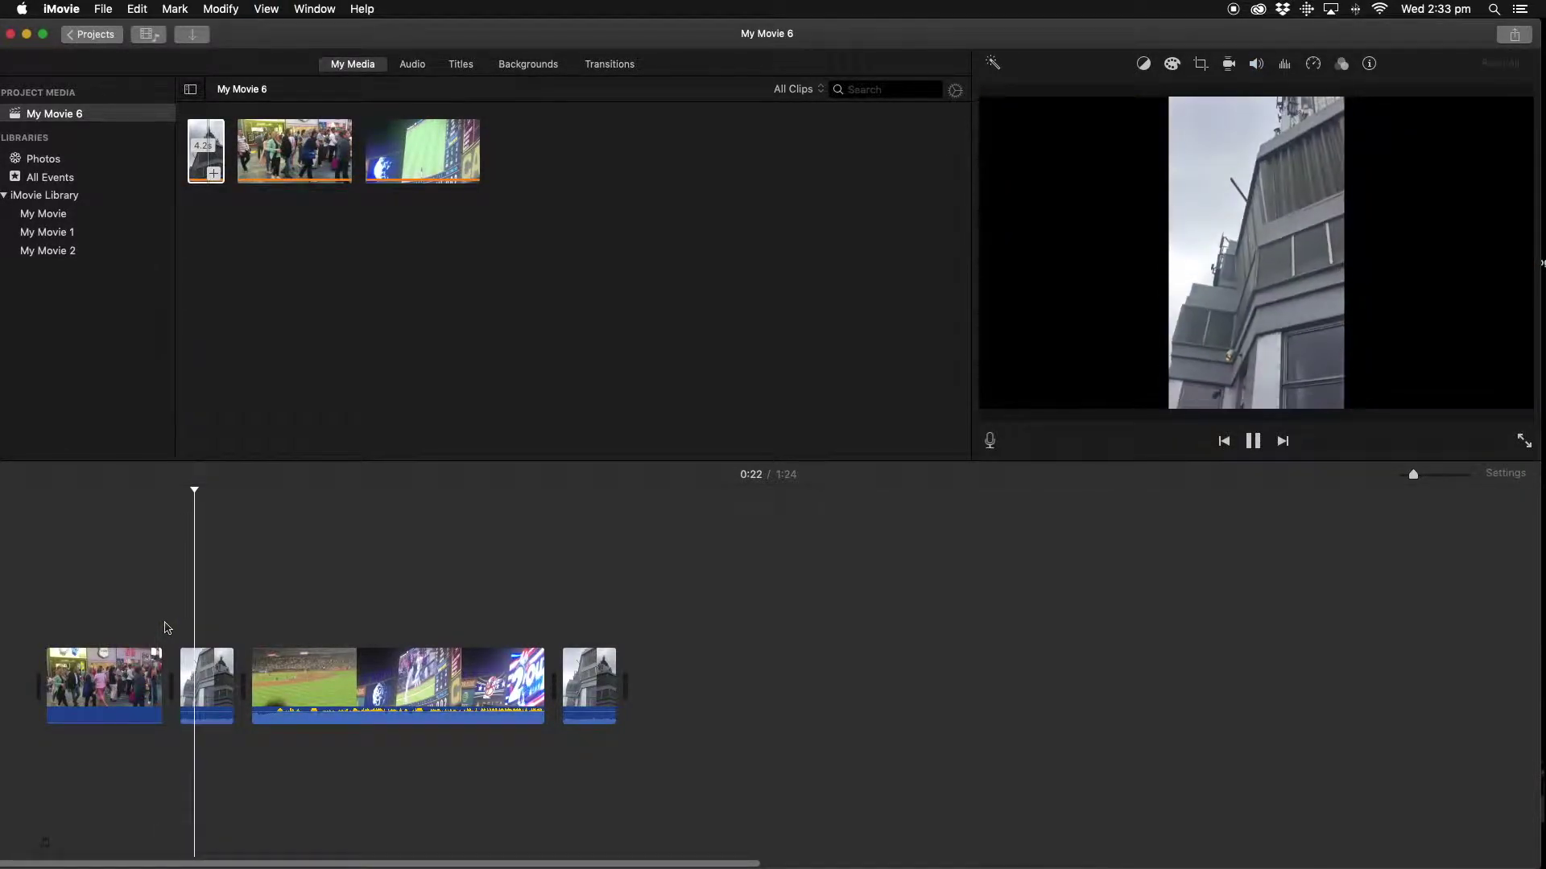
left_click(157, 627)
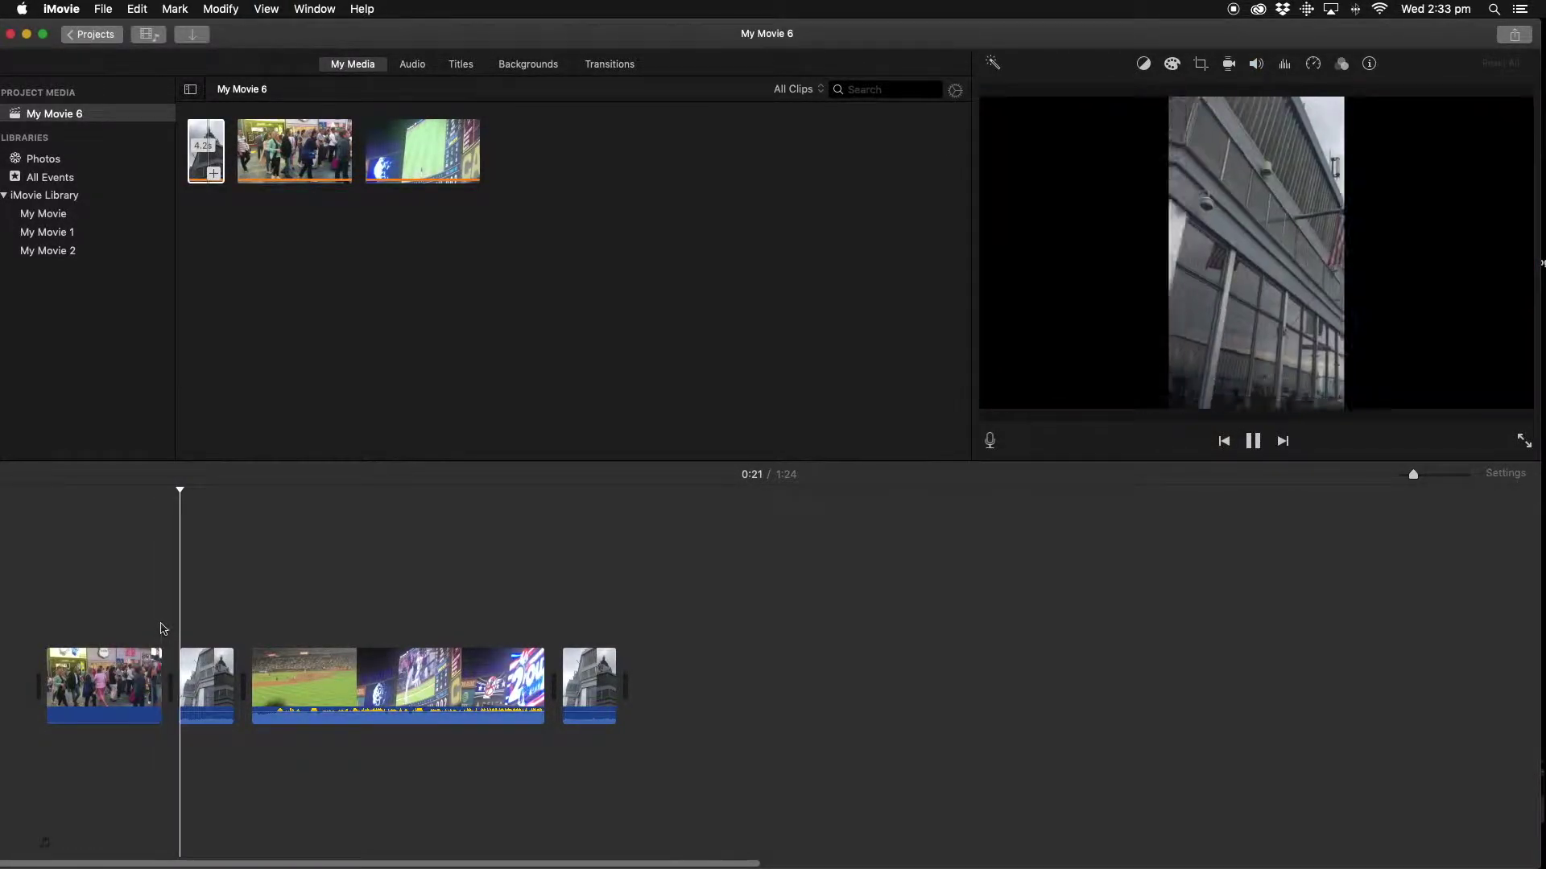
key("space")
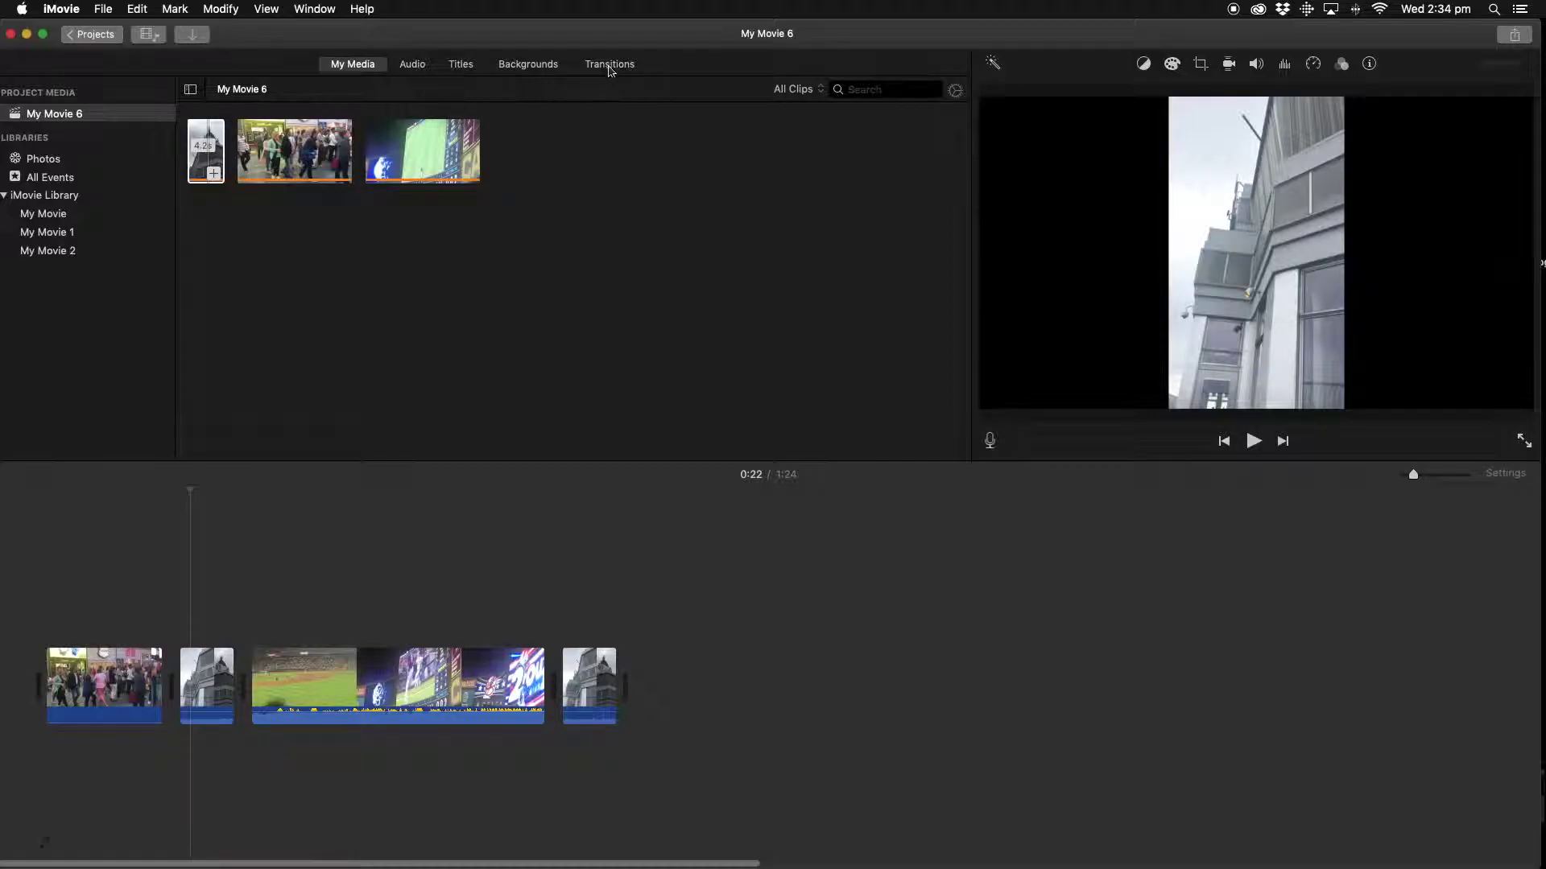
Add a Swap transition between the first and second timeline clips and play it back
left_click(610, 70)
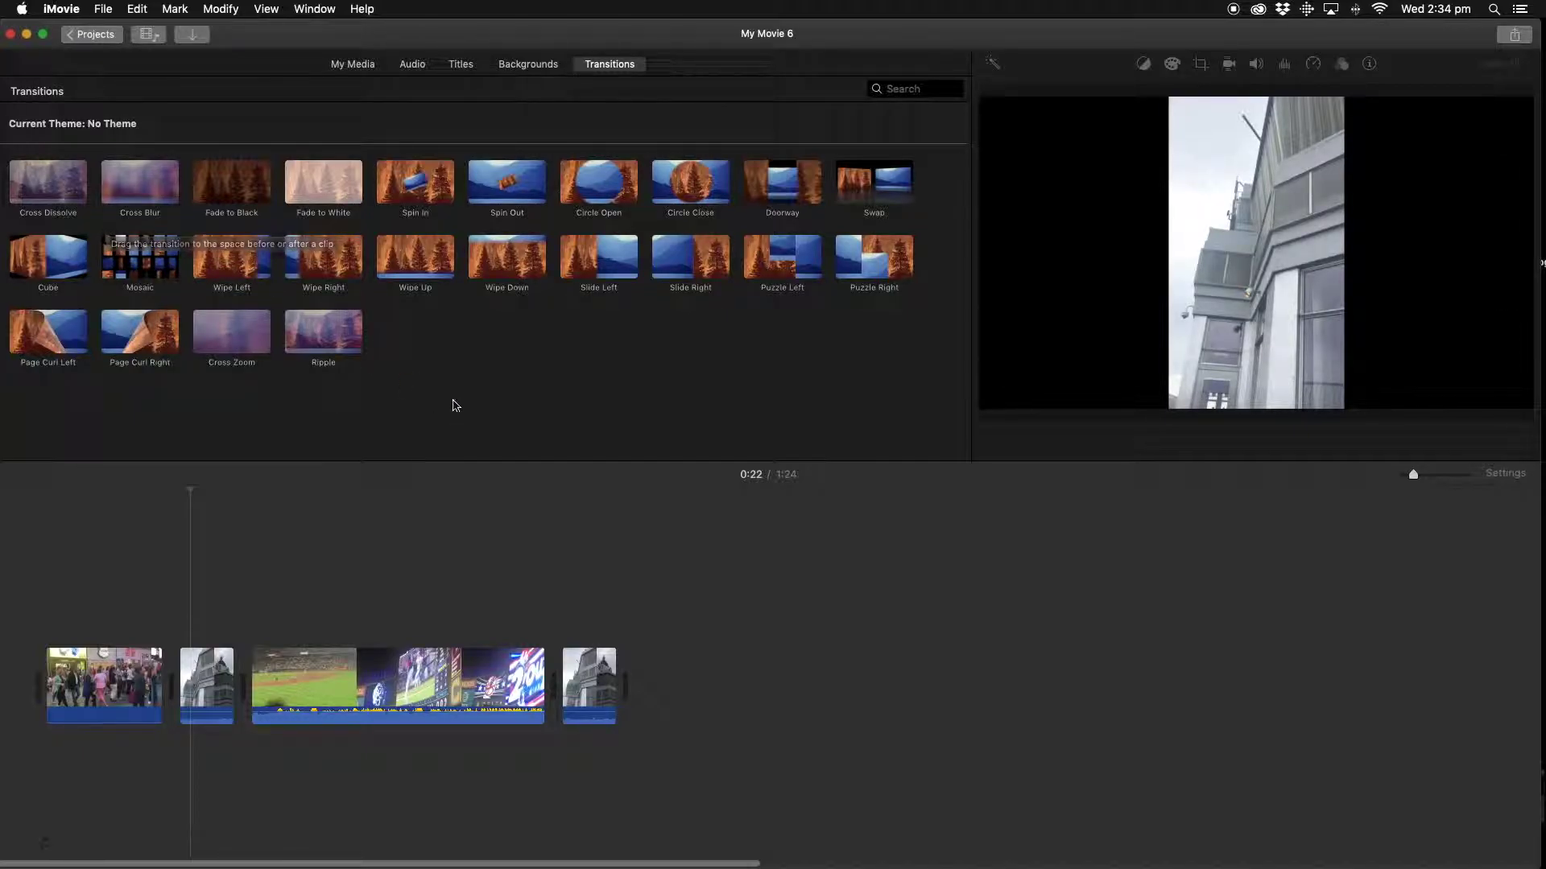
left_click_drag(881, 189, 170, 685)
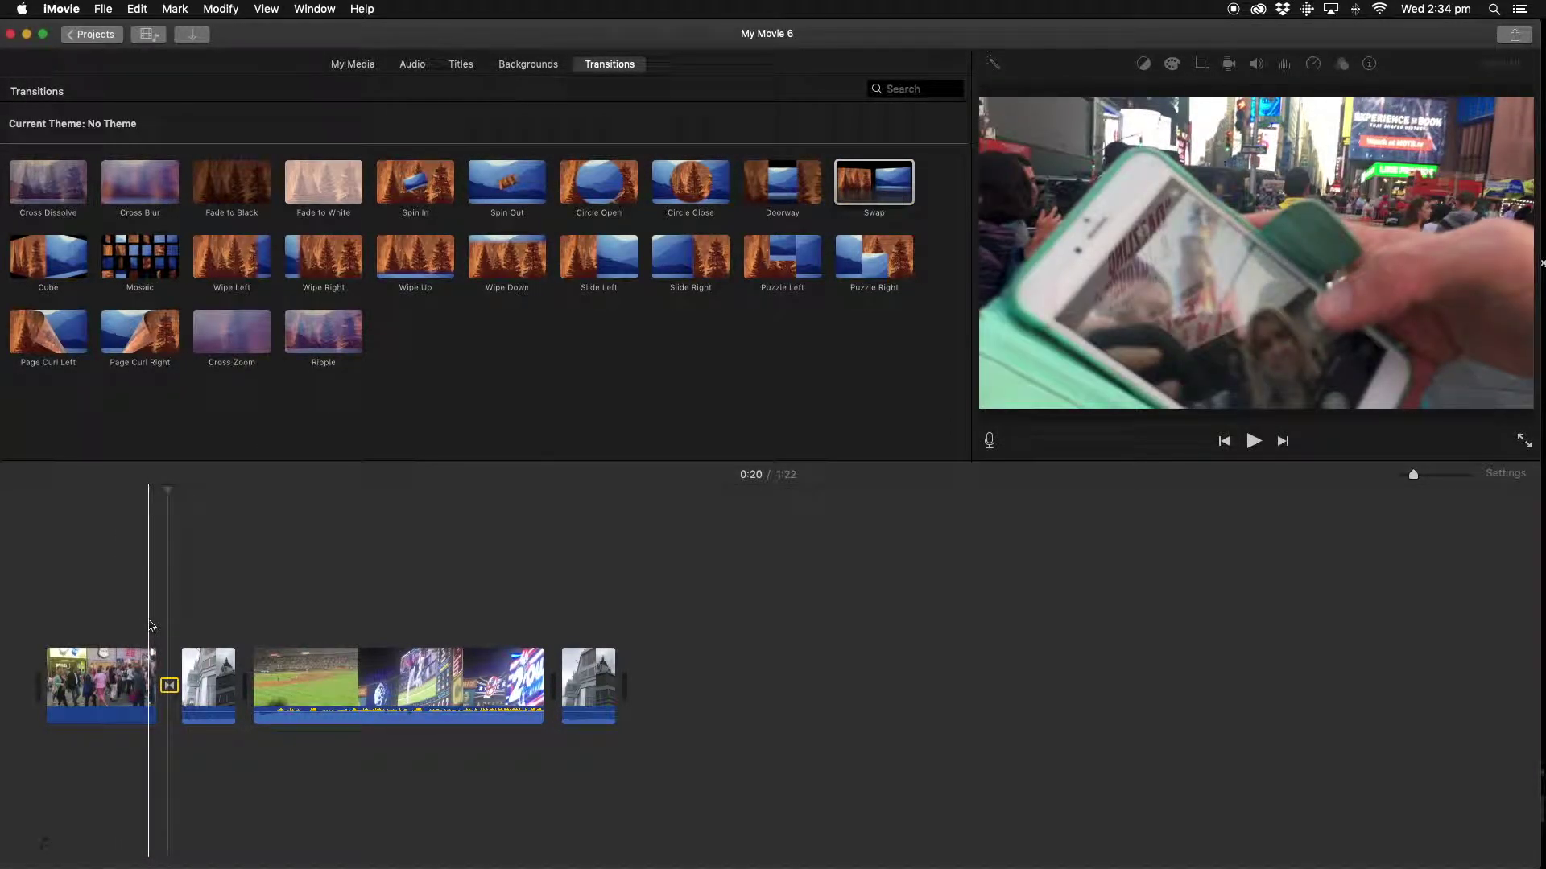
key("space")
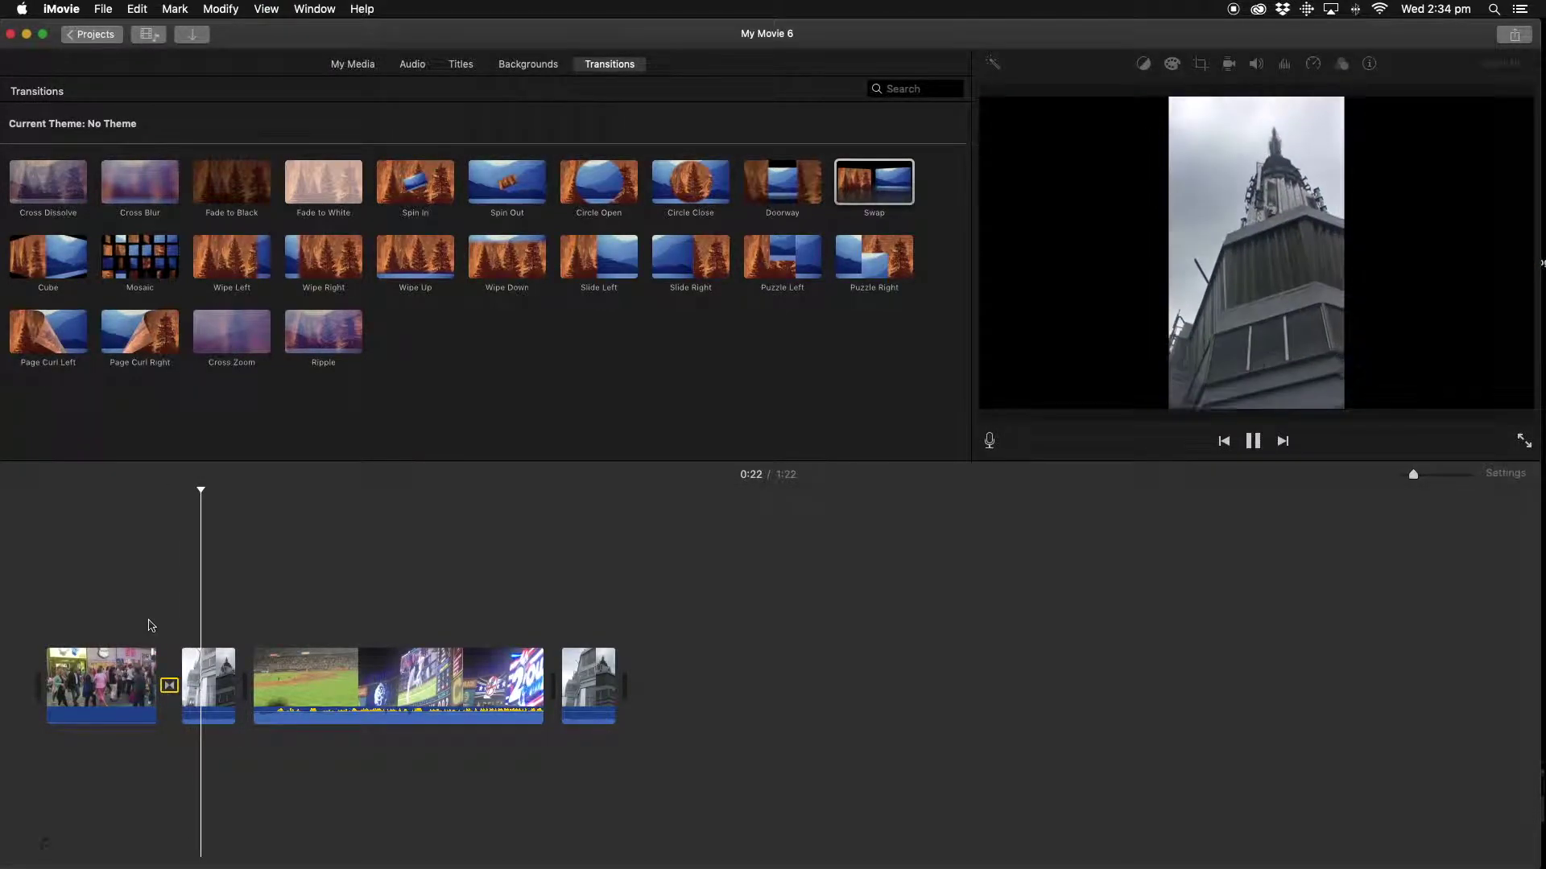
key("space")
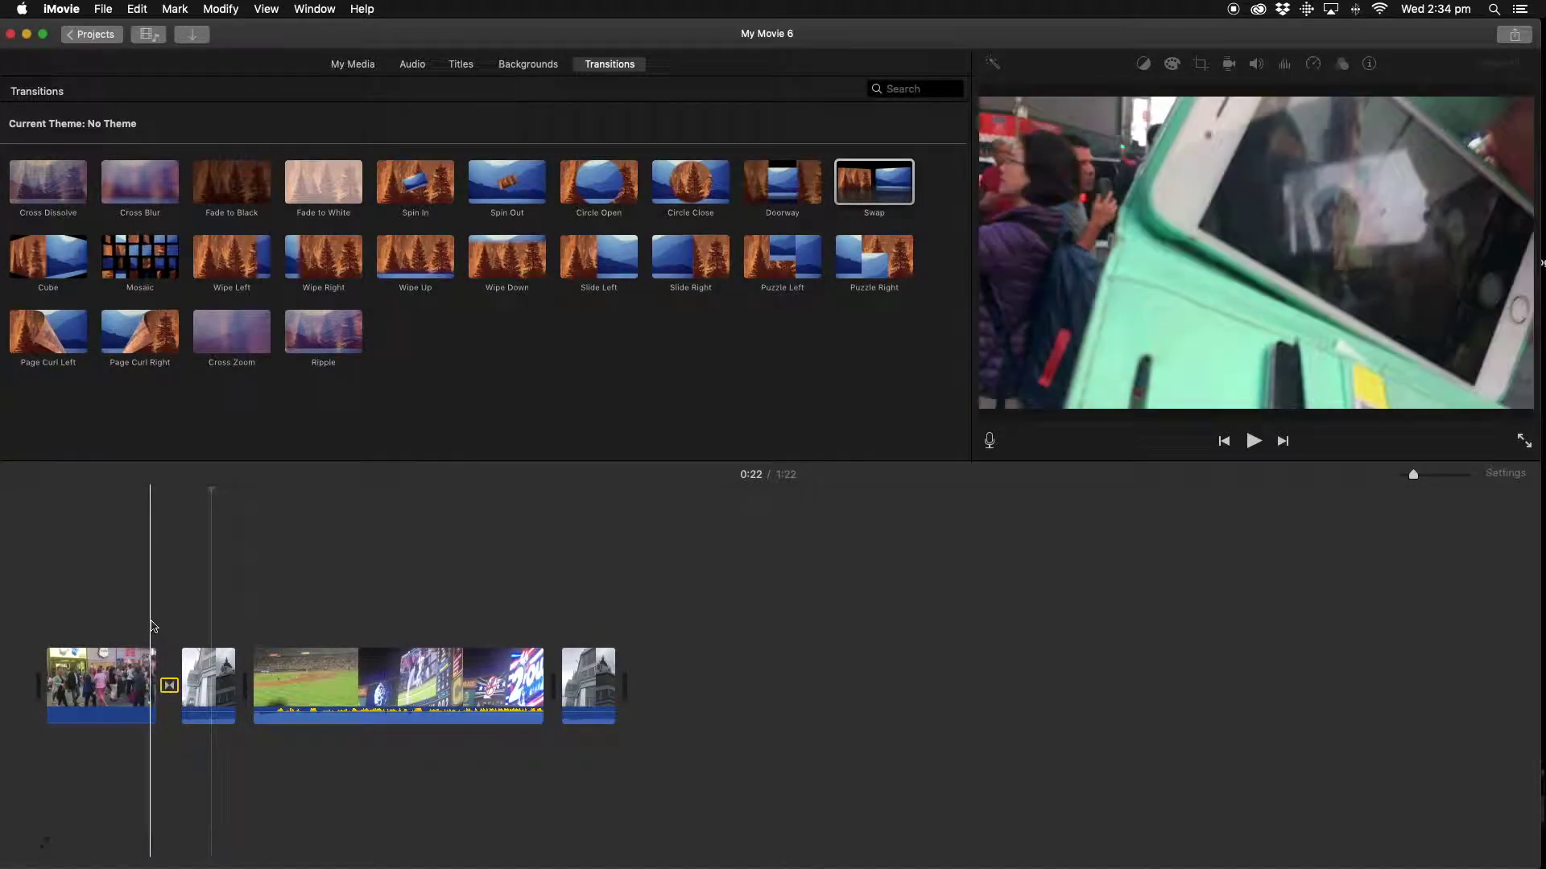
key("space")
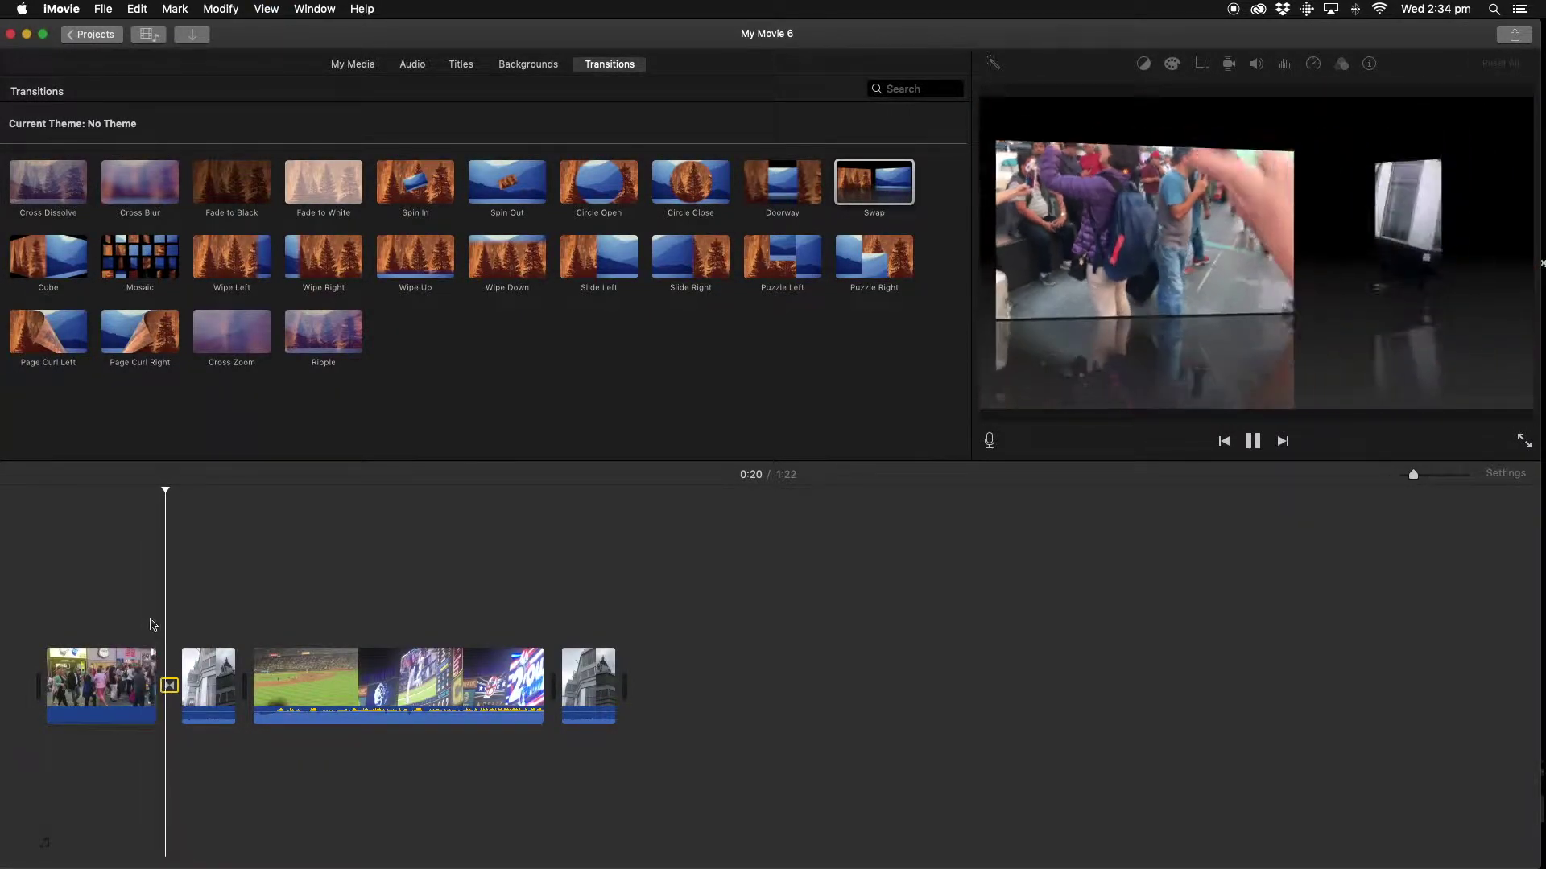
key("space")
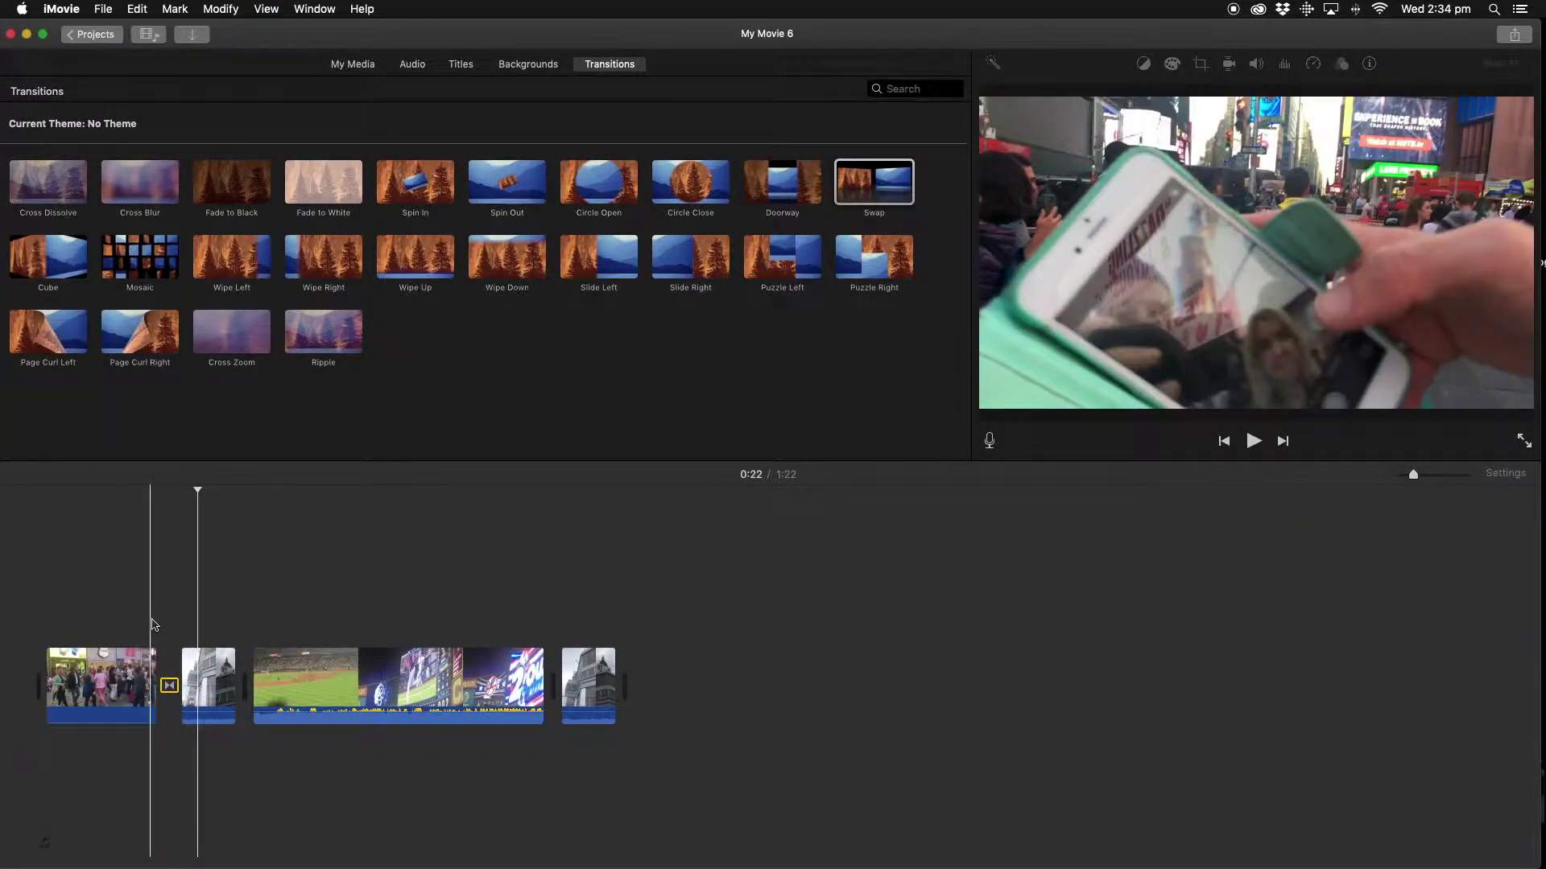
Add a Cross Blur transition between the second and third clips and a Cross Dissolve between the third and fourth, playing back each
left_click_drag(153, 206, 251, 684)
key("space")
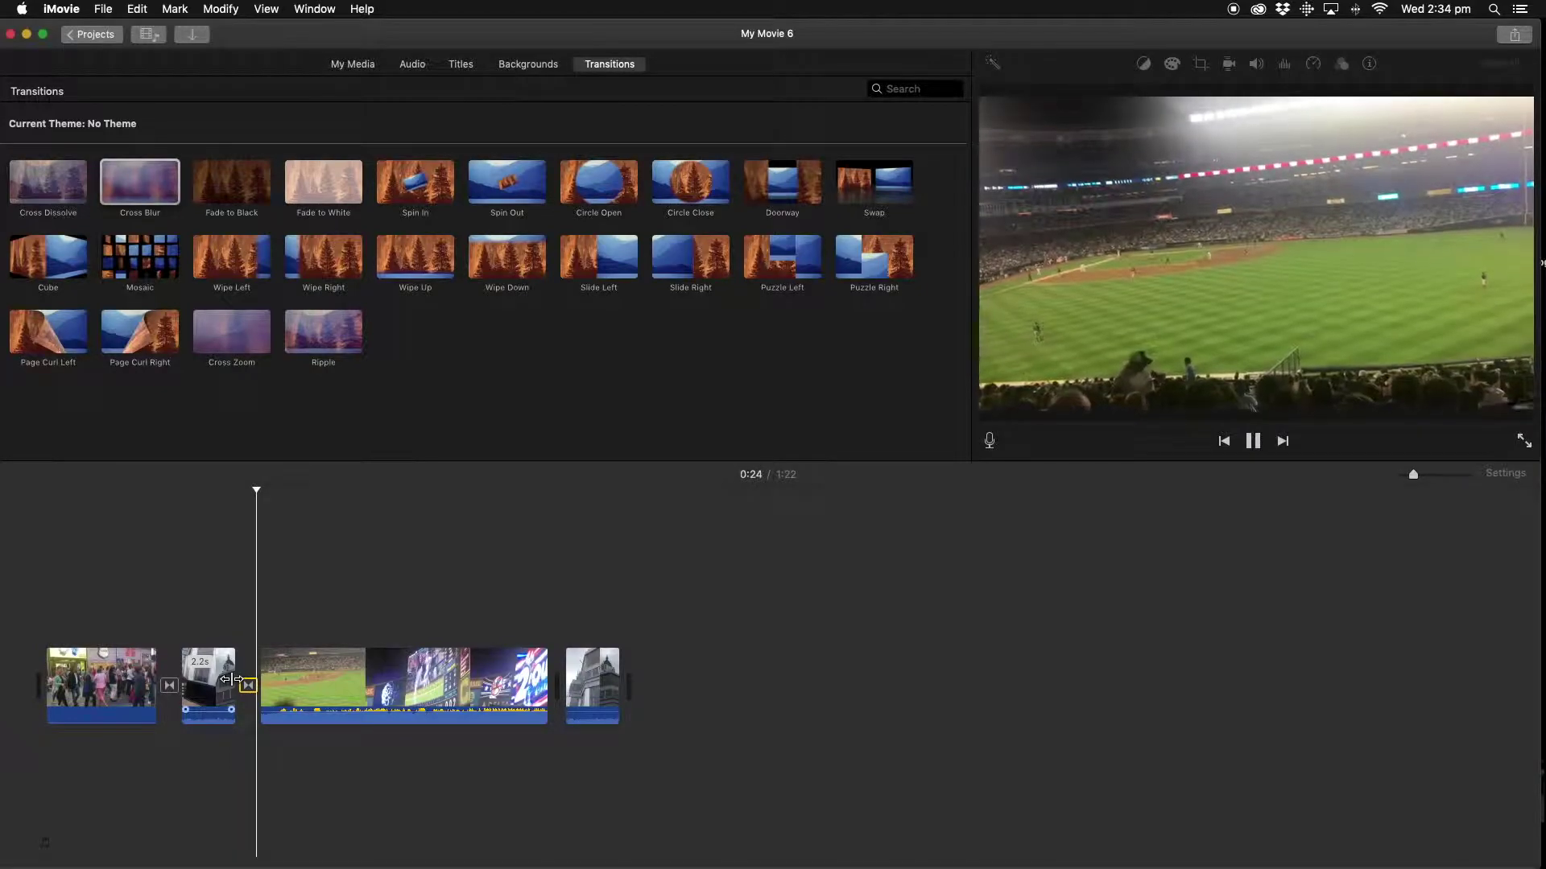
key("space")
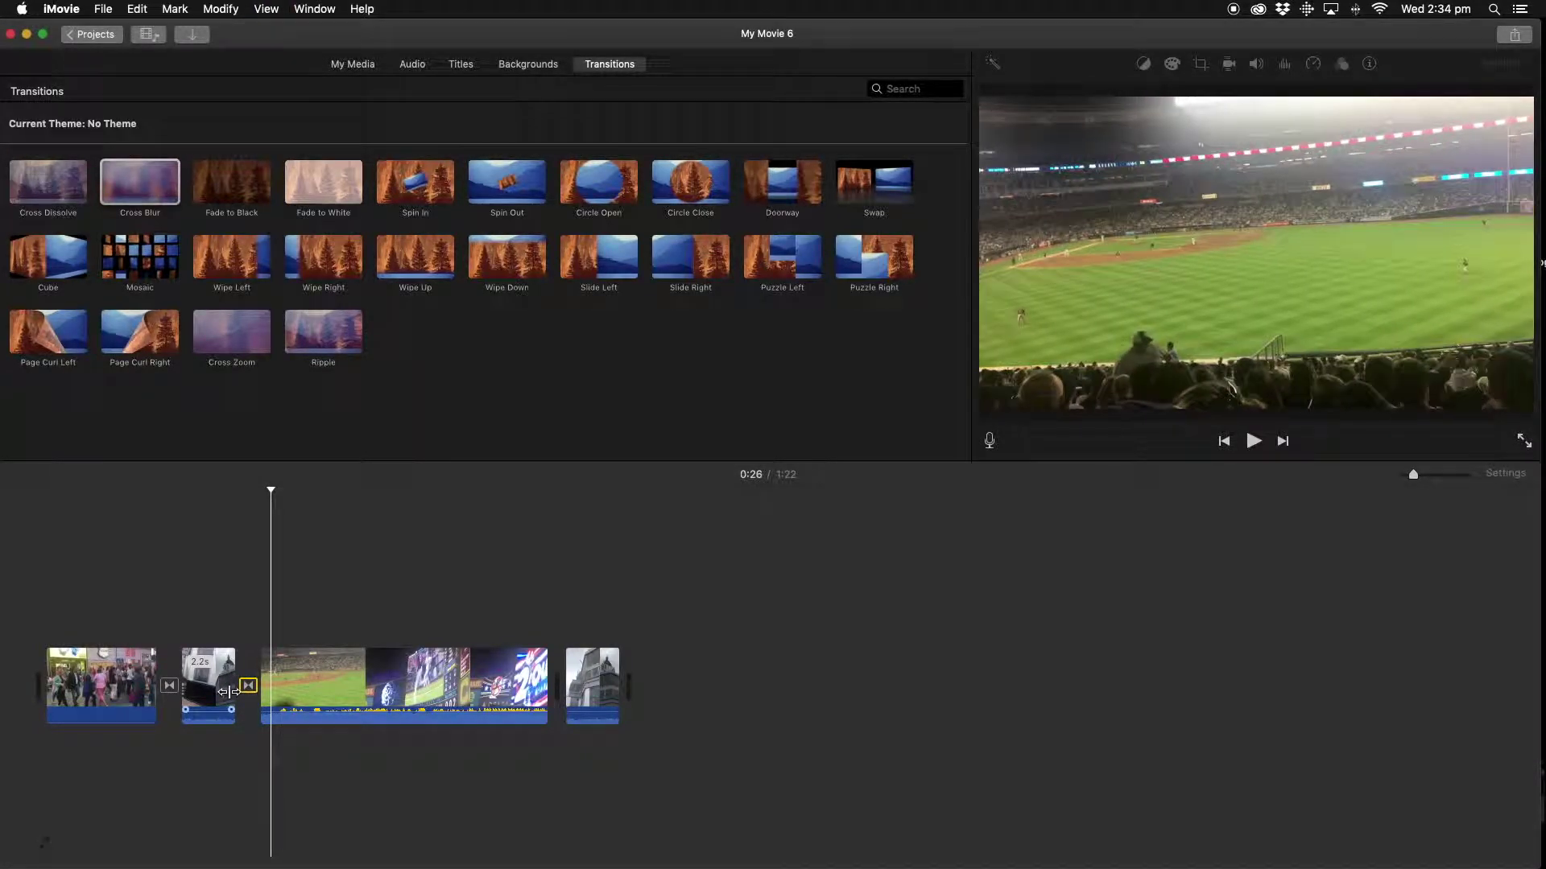
left_click_drag(48, 182, 551, 684)
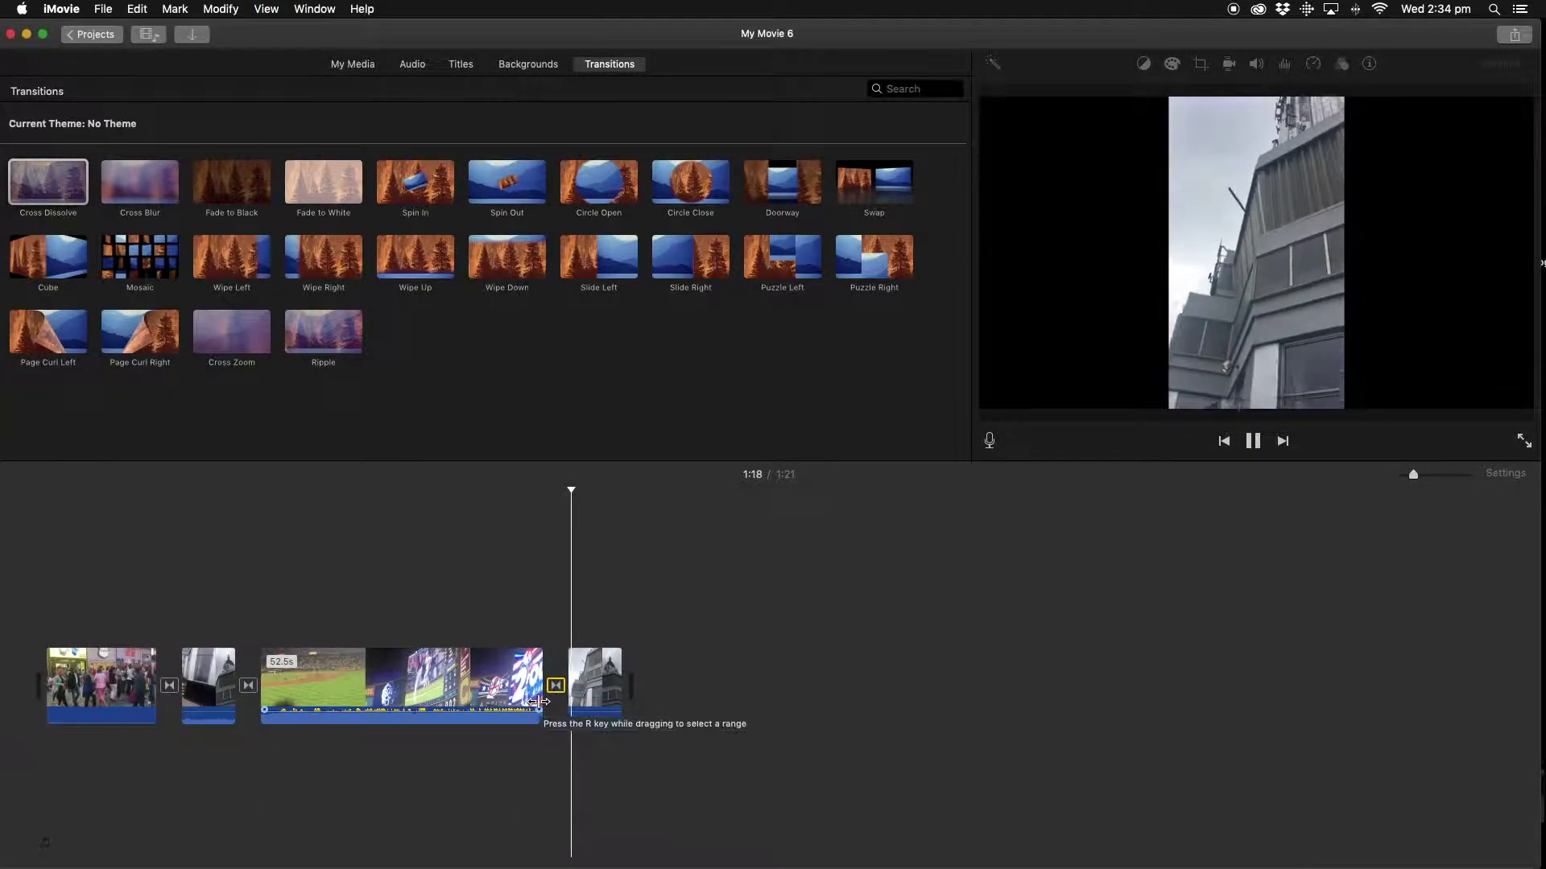
key("space")
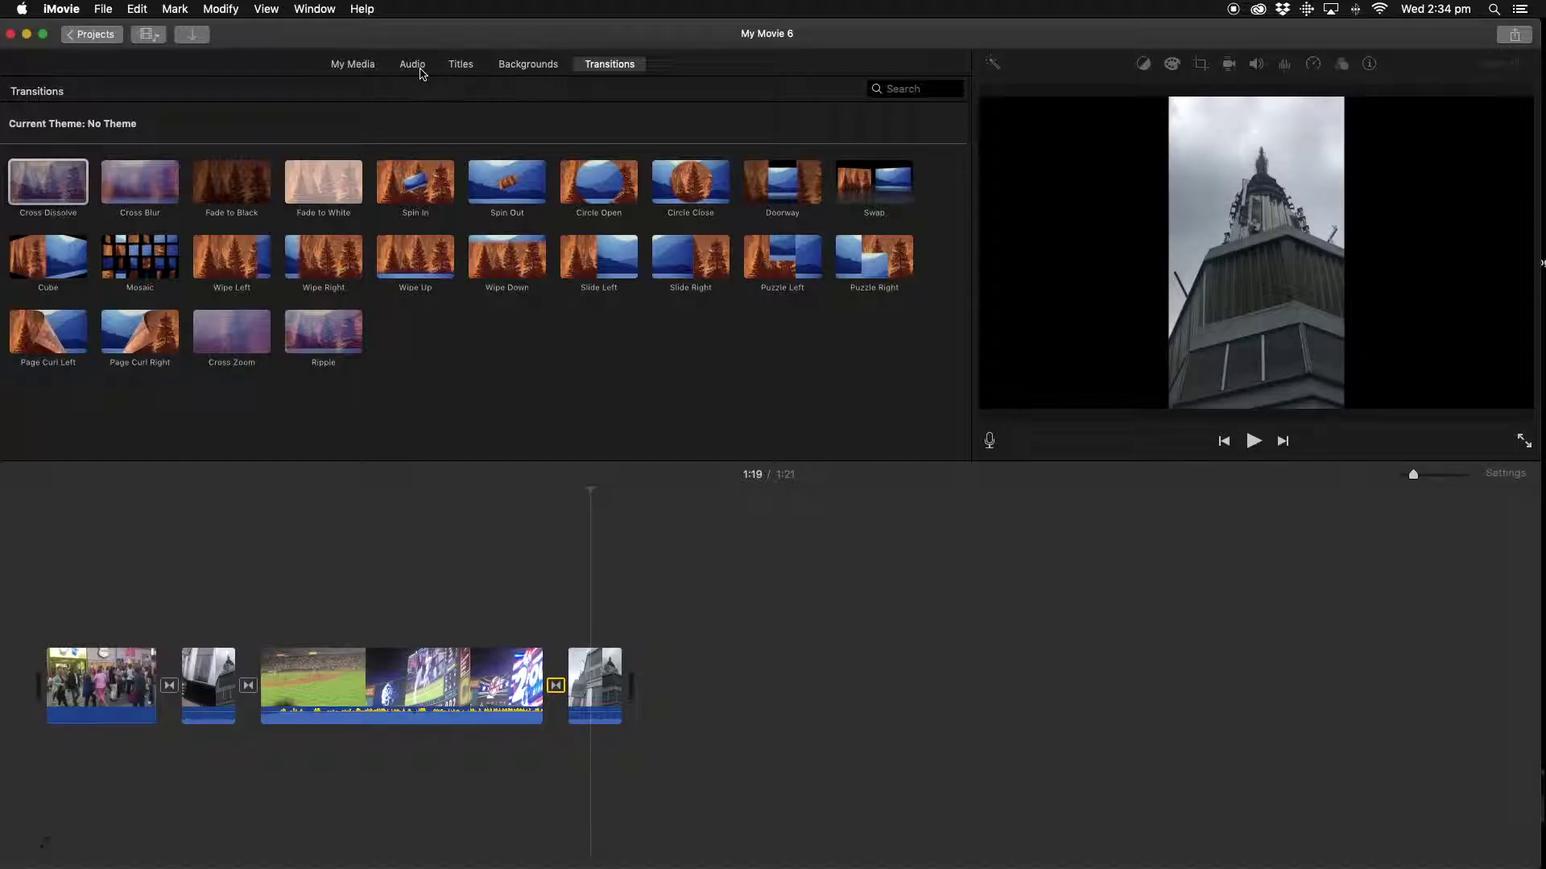
Add a Reveal title above the first timeline clip near the start of the movie
left_click(48, 548)
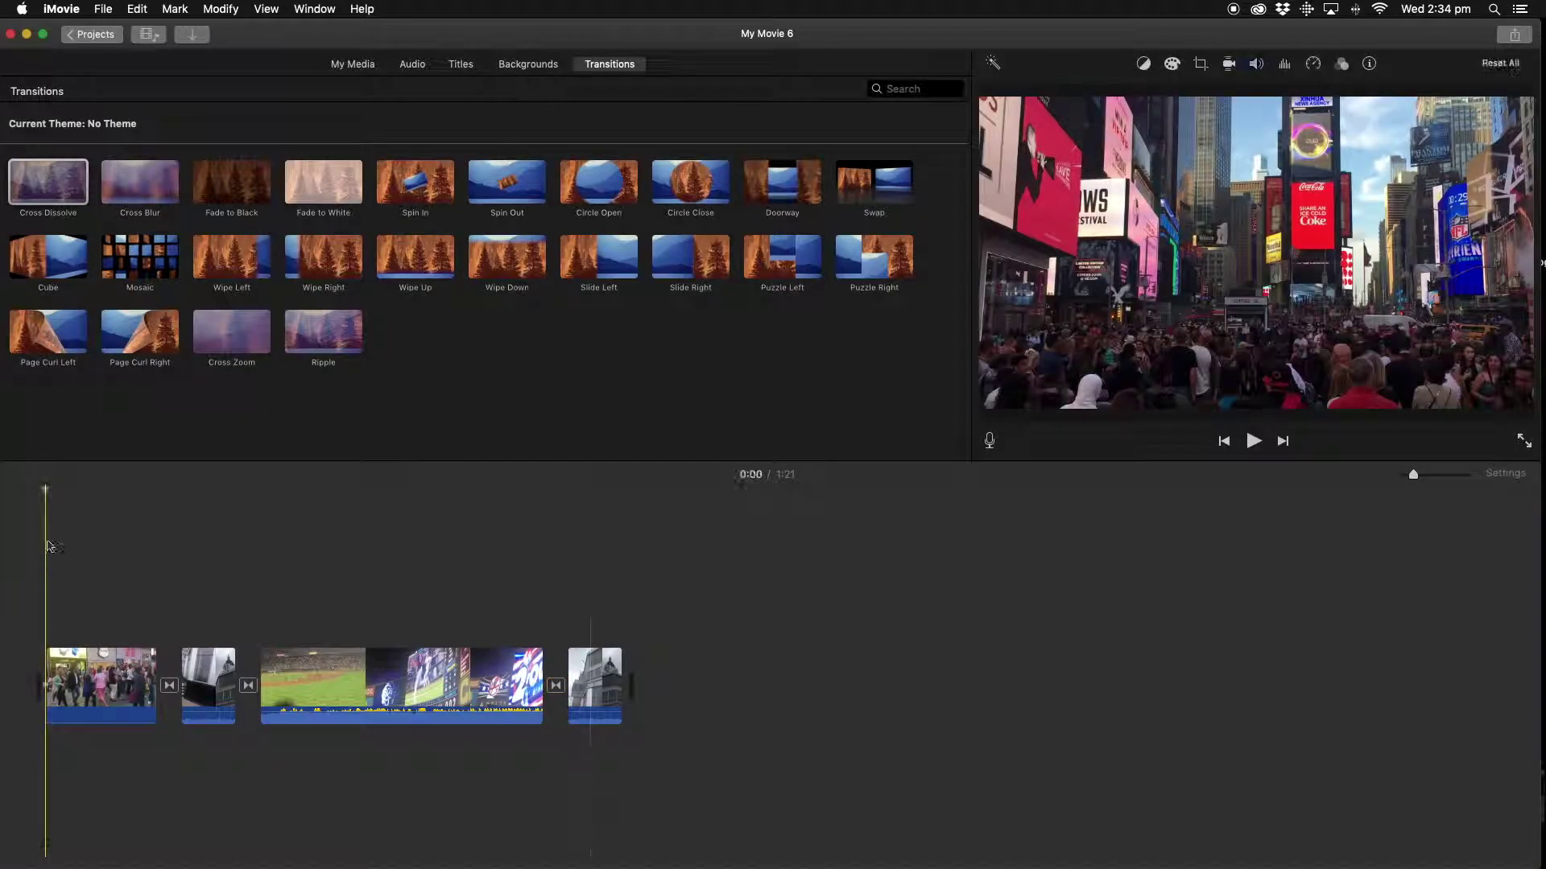
left_click_drag(494, 33, 499, 34)
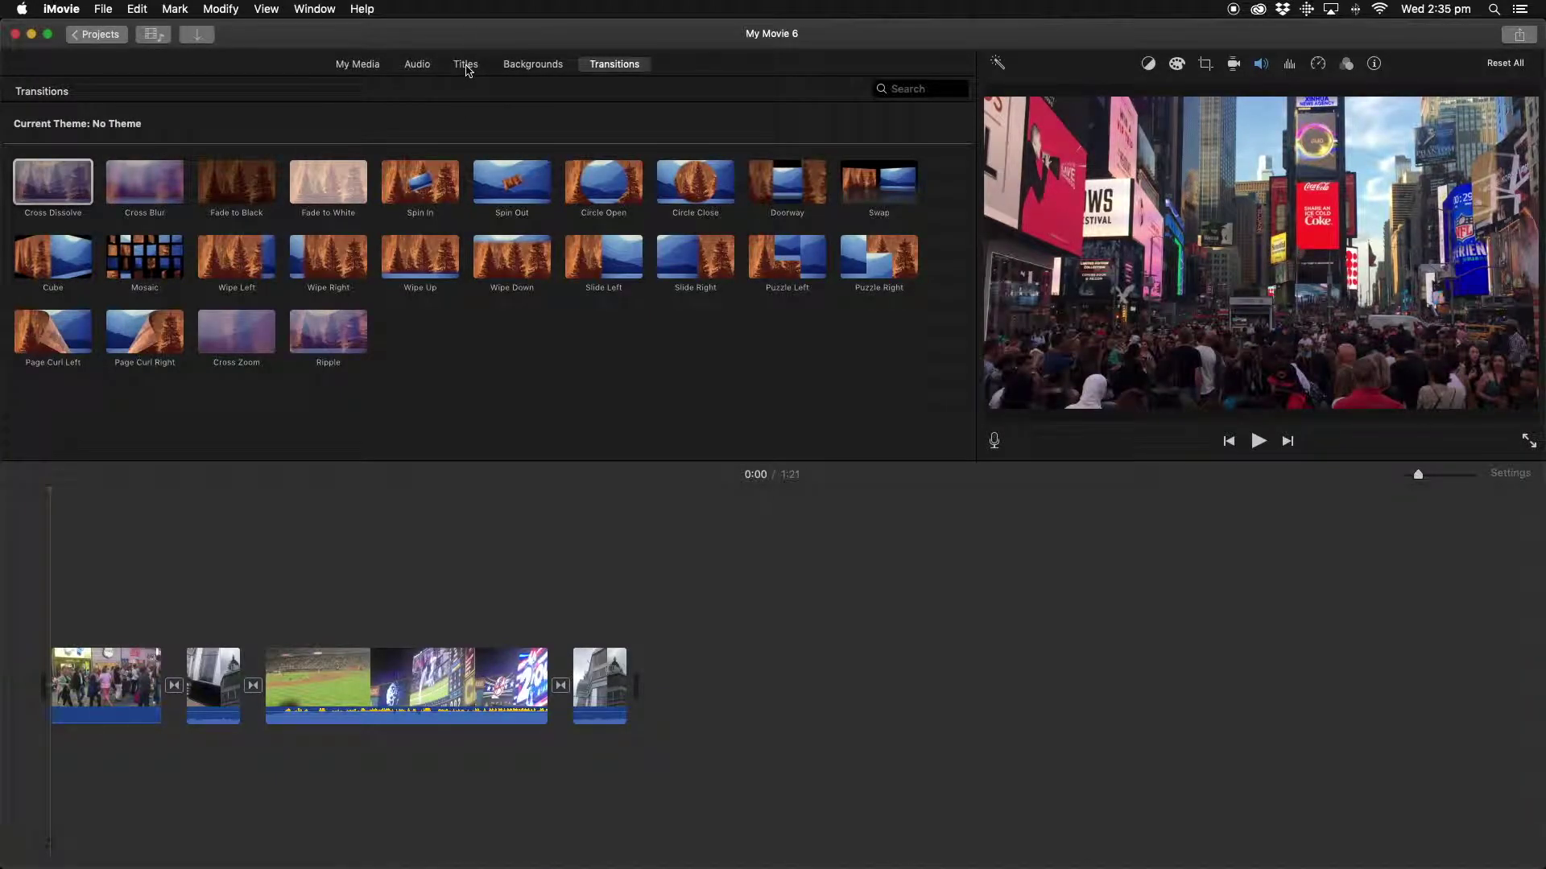
key("super+3")
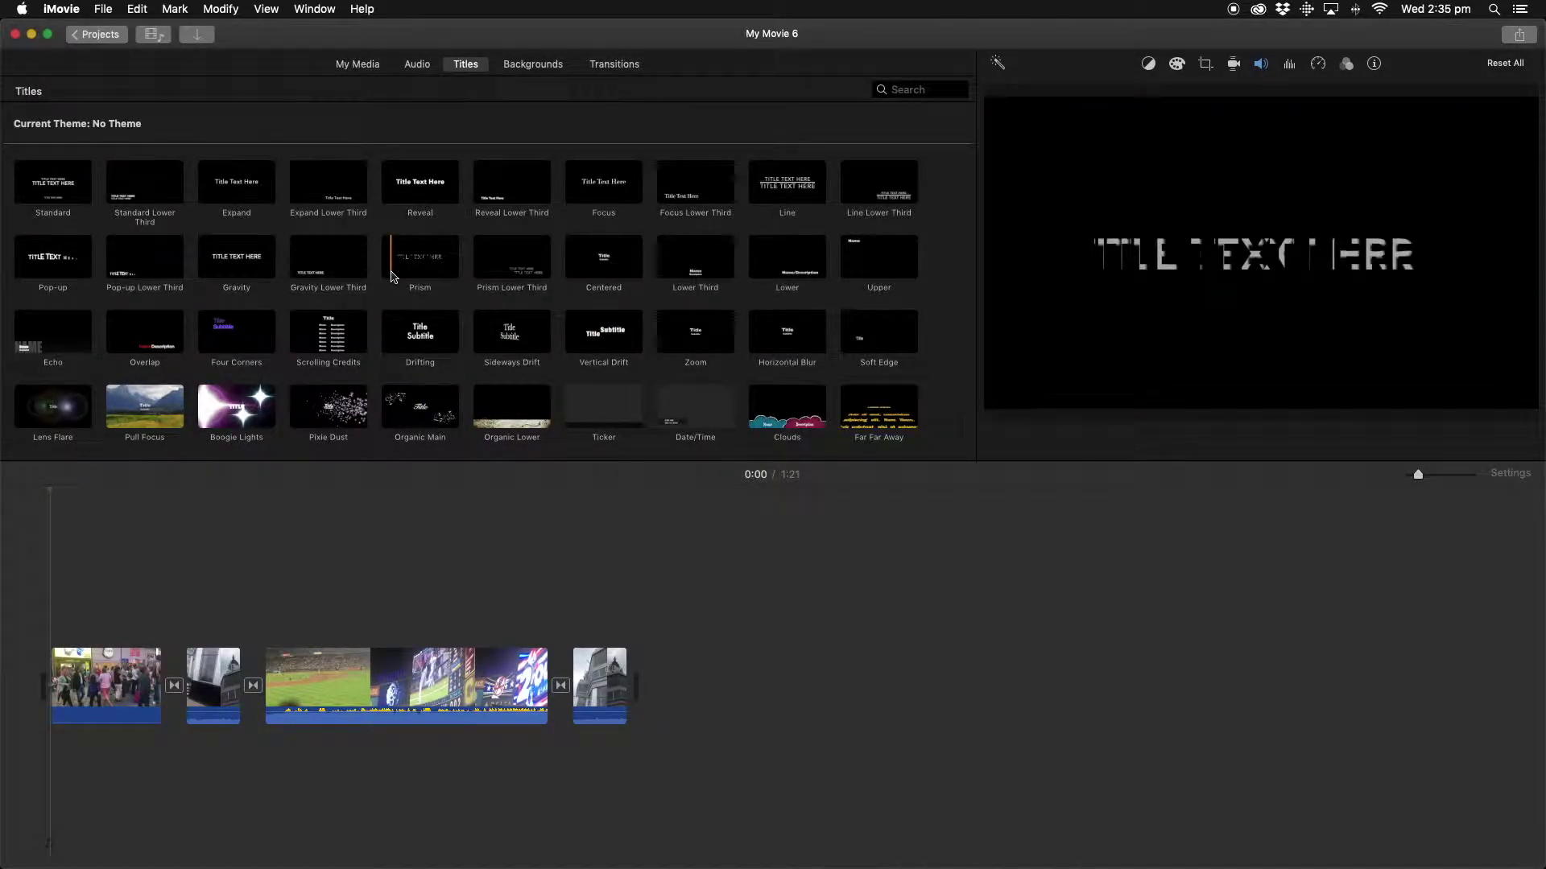
left_click(426, 186)
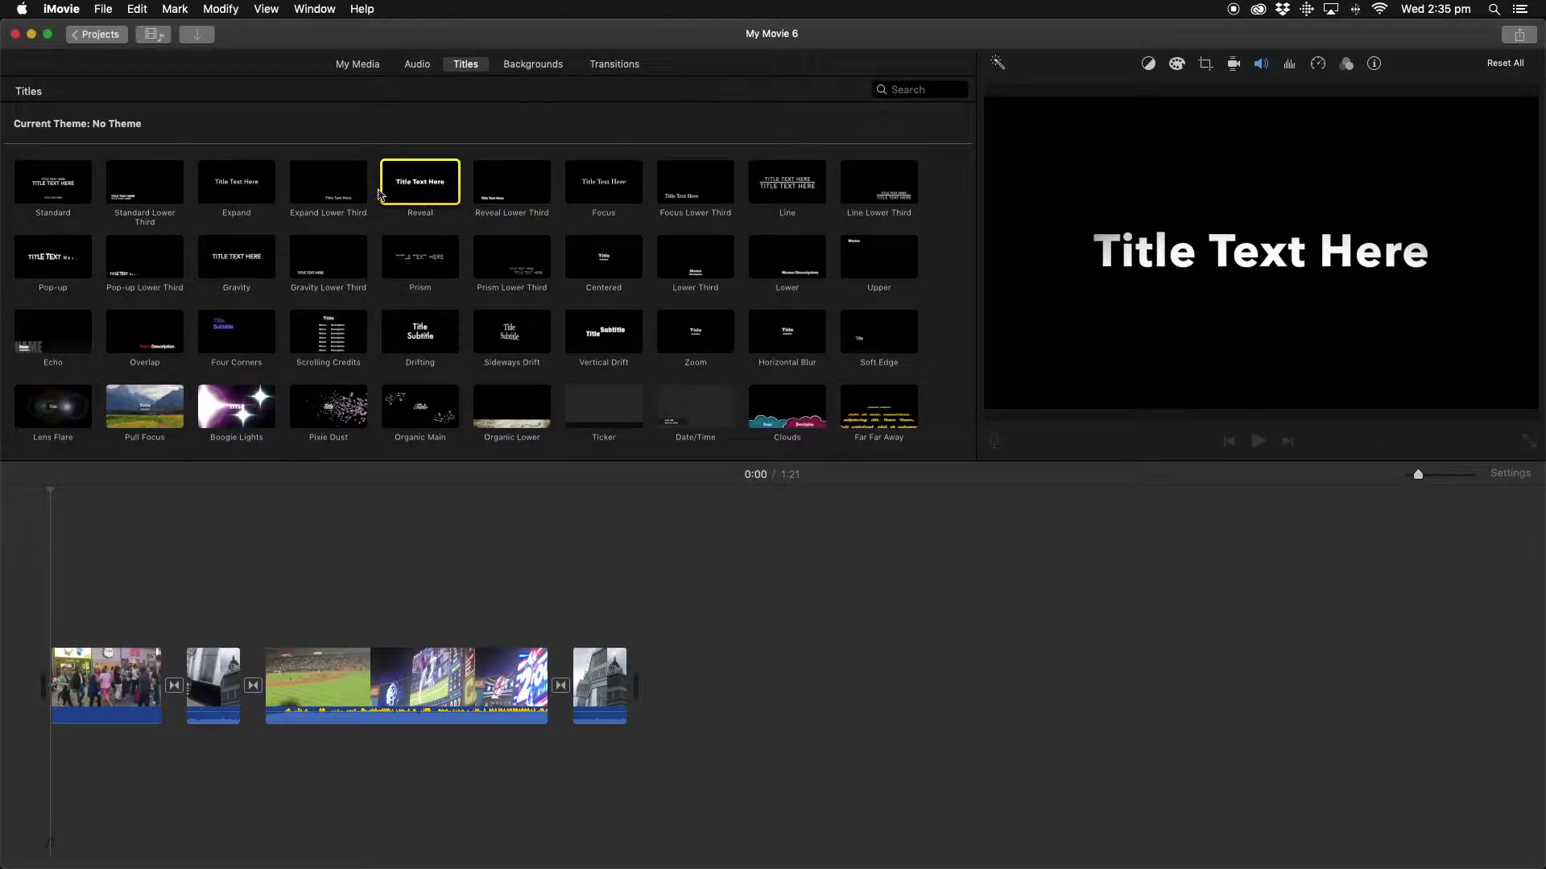
left_click_drag(426, 187, 38, 635)
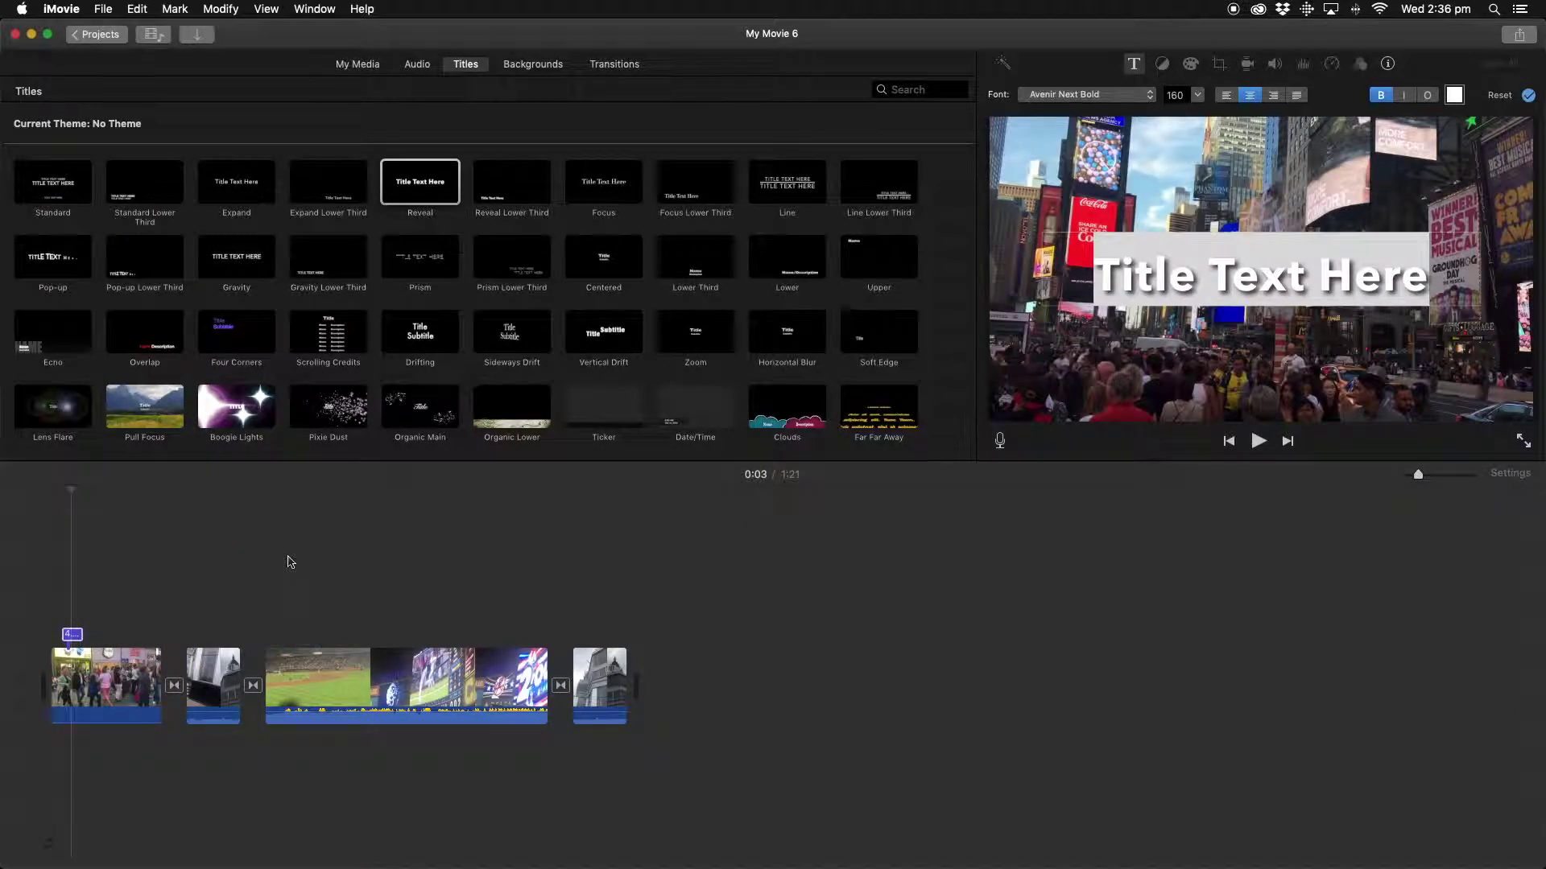
Replace the Reveal title's placeholder text with "NYC"
left_click(73, 639)
left_click(1183, 280)
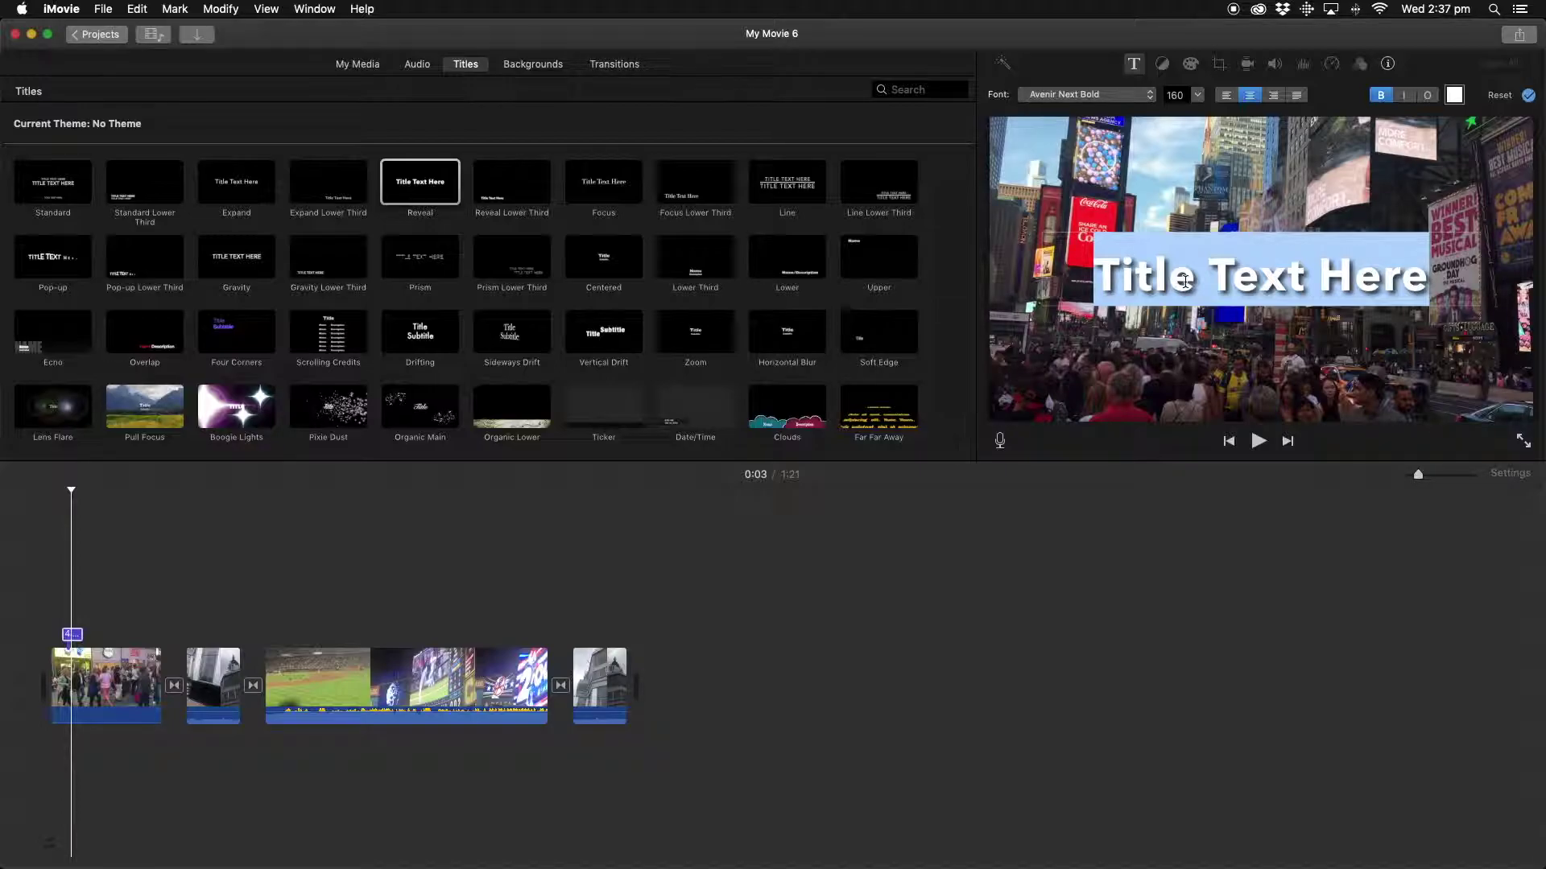
type("NYC")
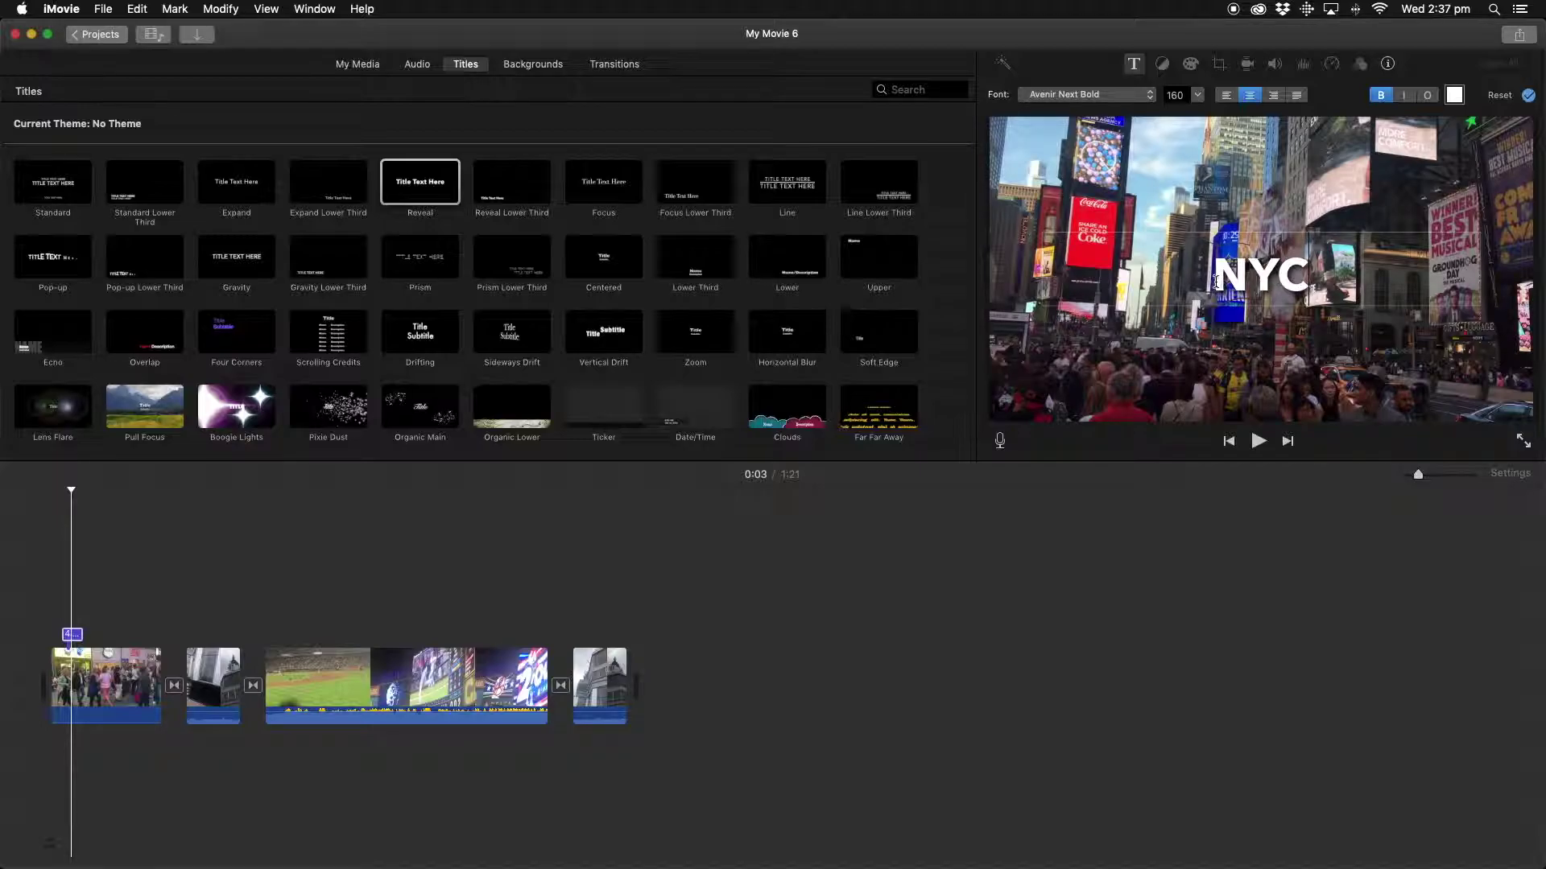
Set the NYC title's font size to 300, apply it and play the title back from the movie's start
left_click_drag(1219, 280, 1307, 282)
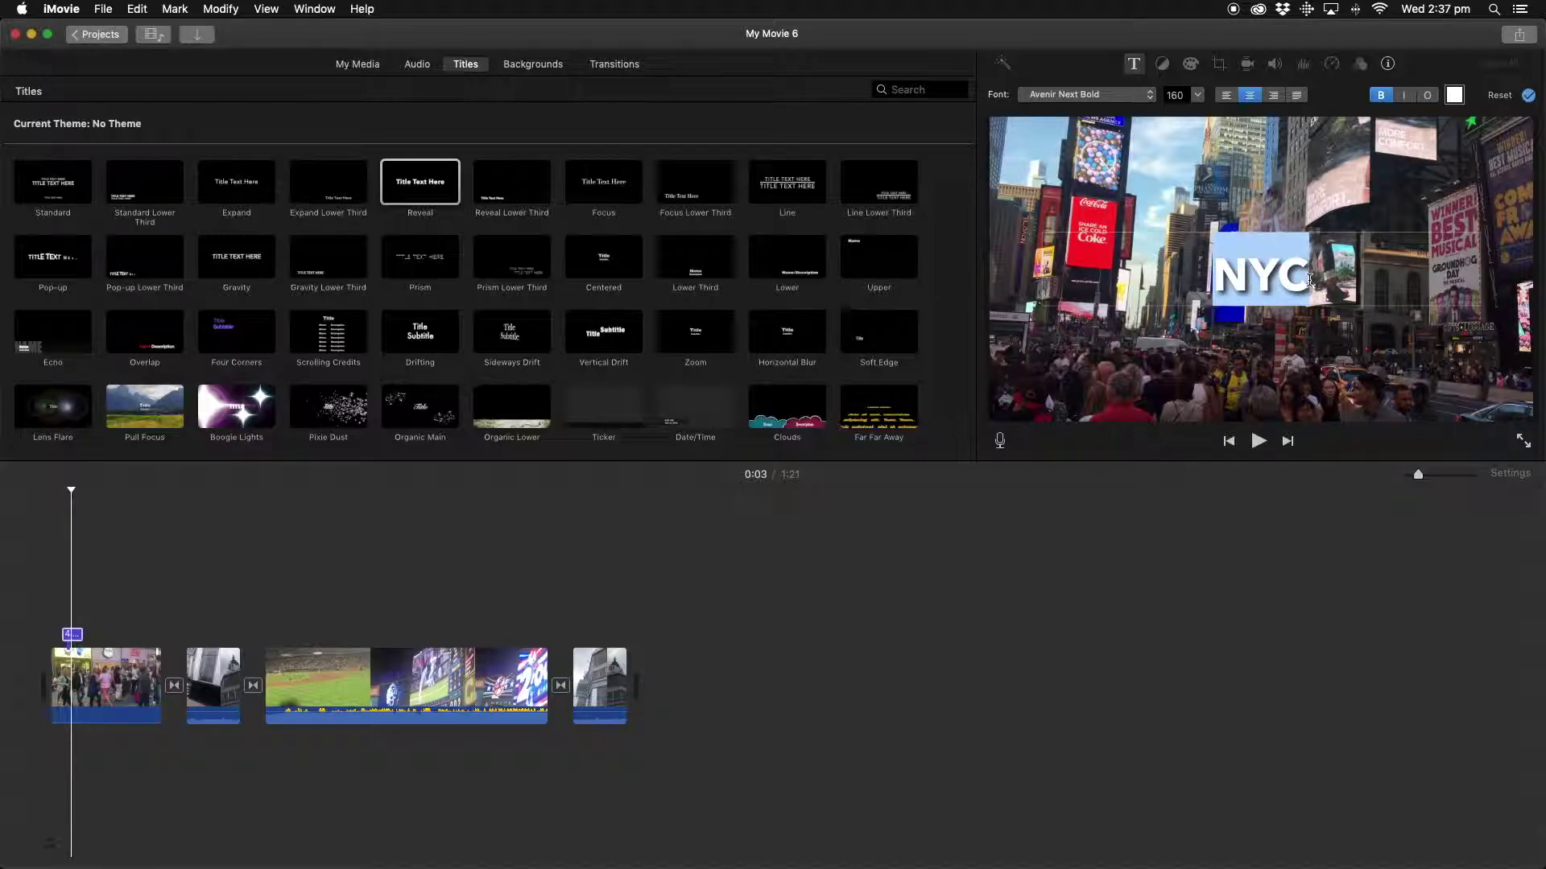
left_click_drag(1225, 281, 1333, 280)
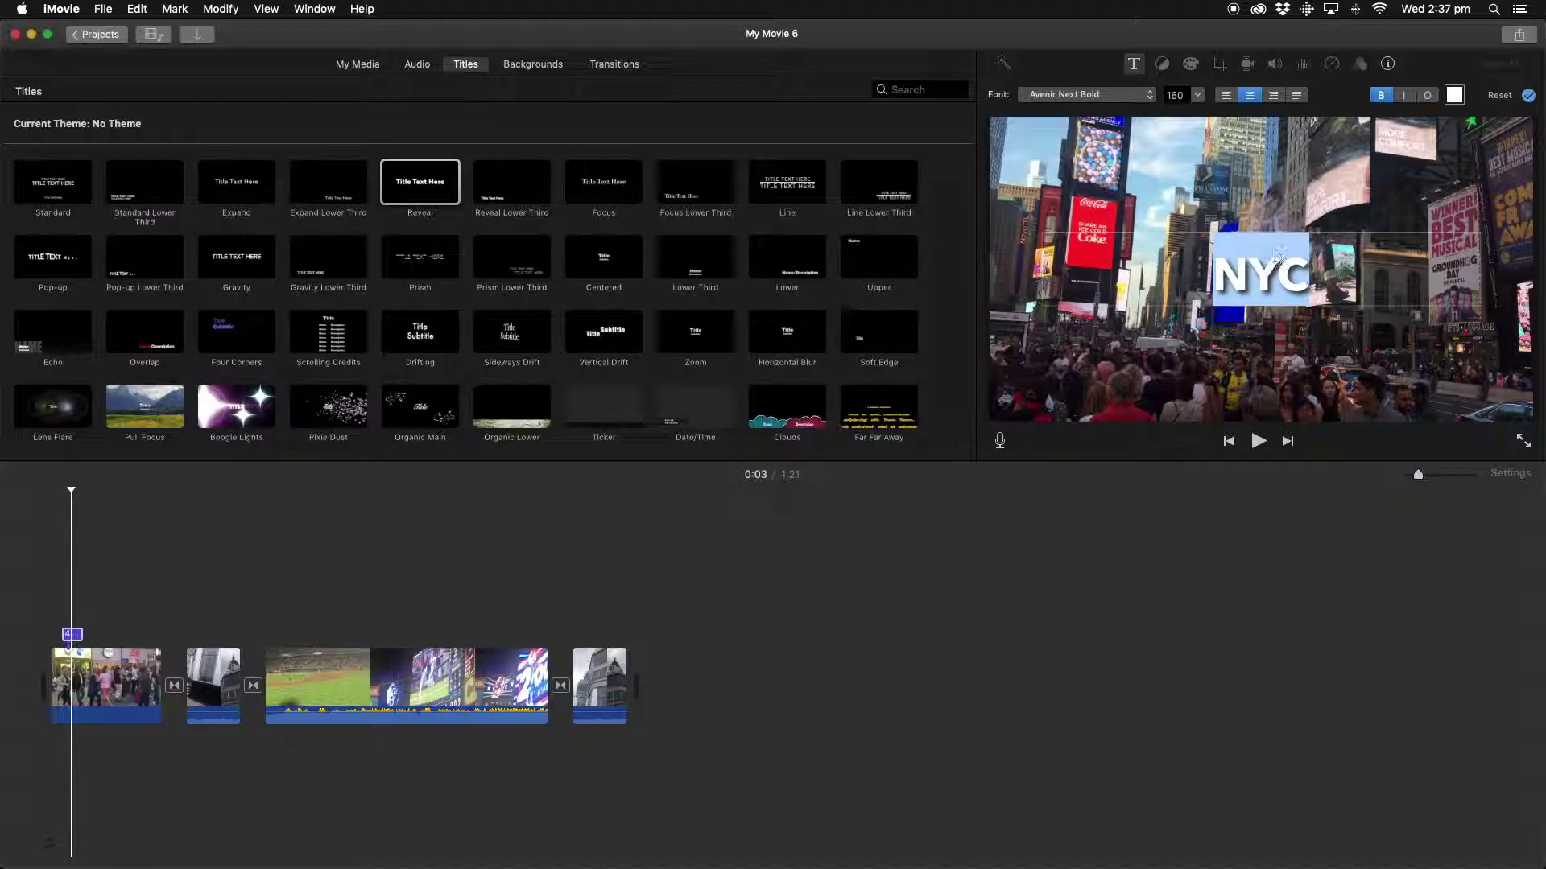
left_click(1196, 95)
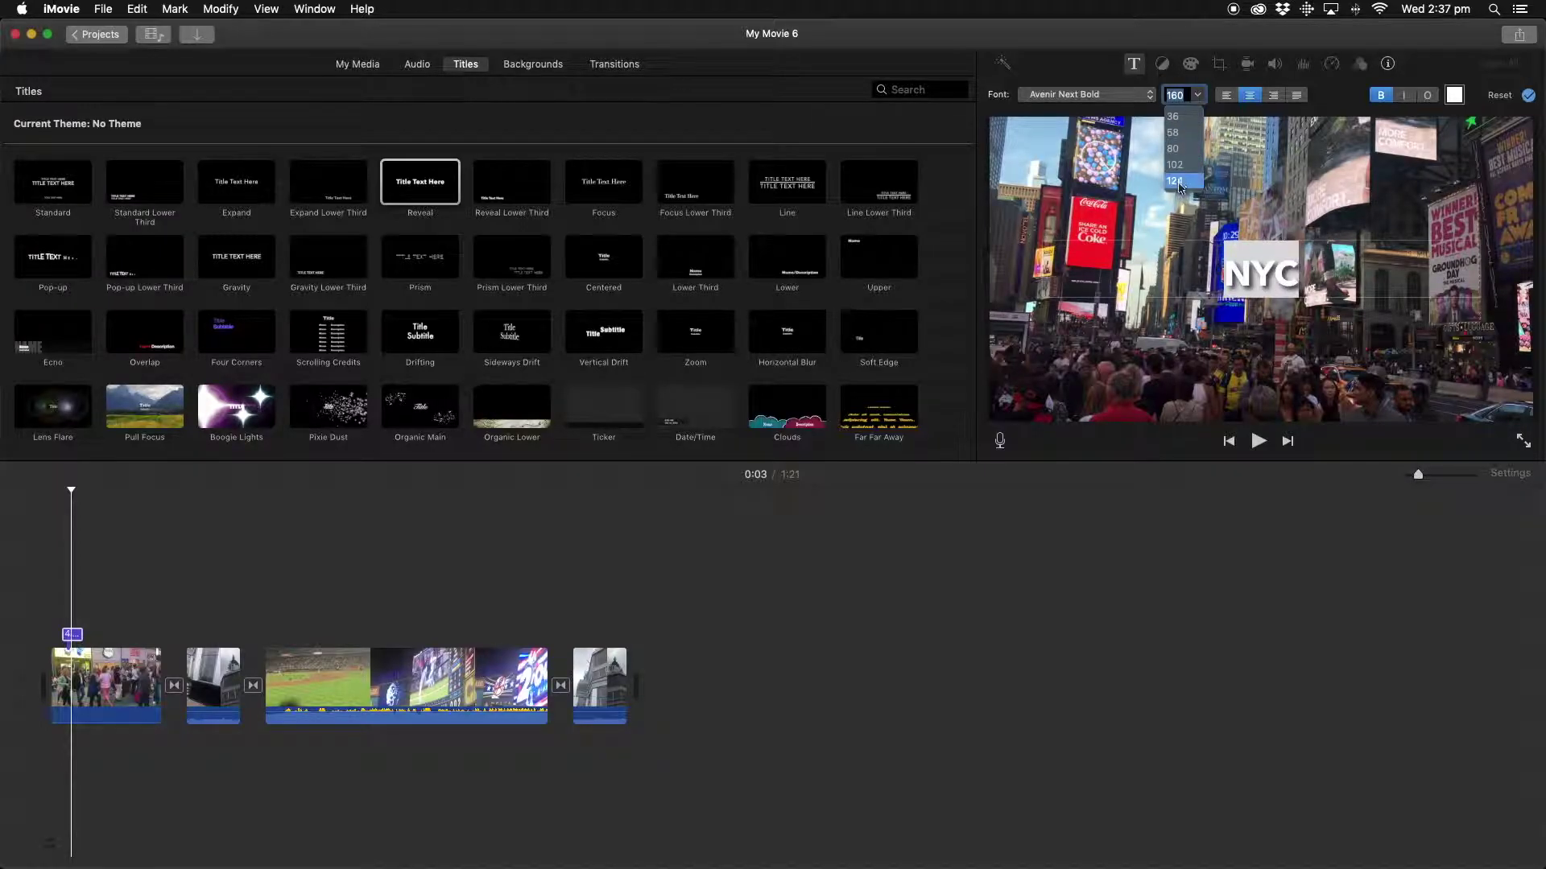
scroll(1180, 190, "down", 2)
scroll(1181, 193, "down", 6)
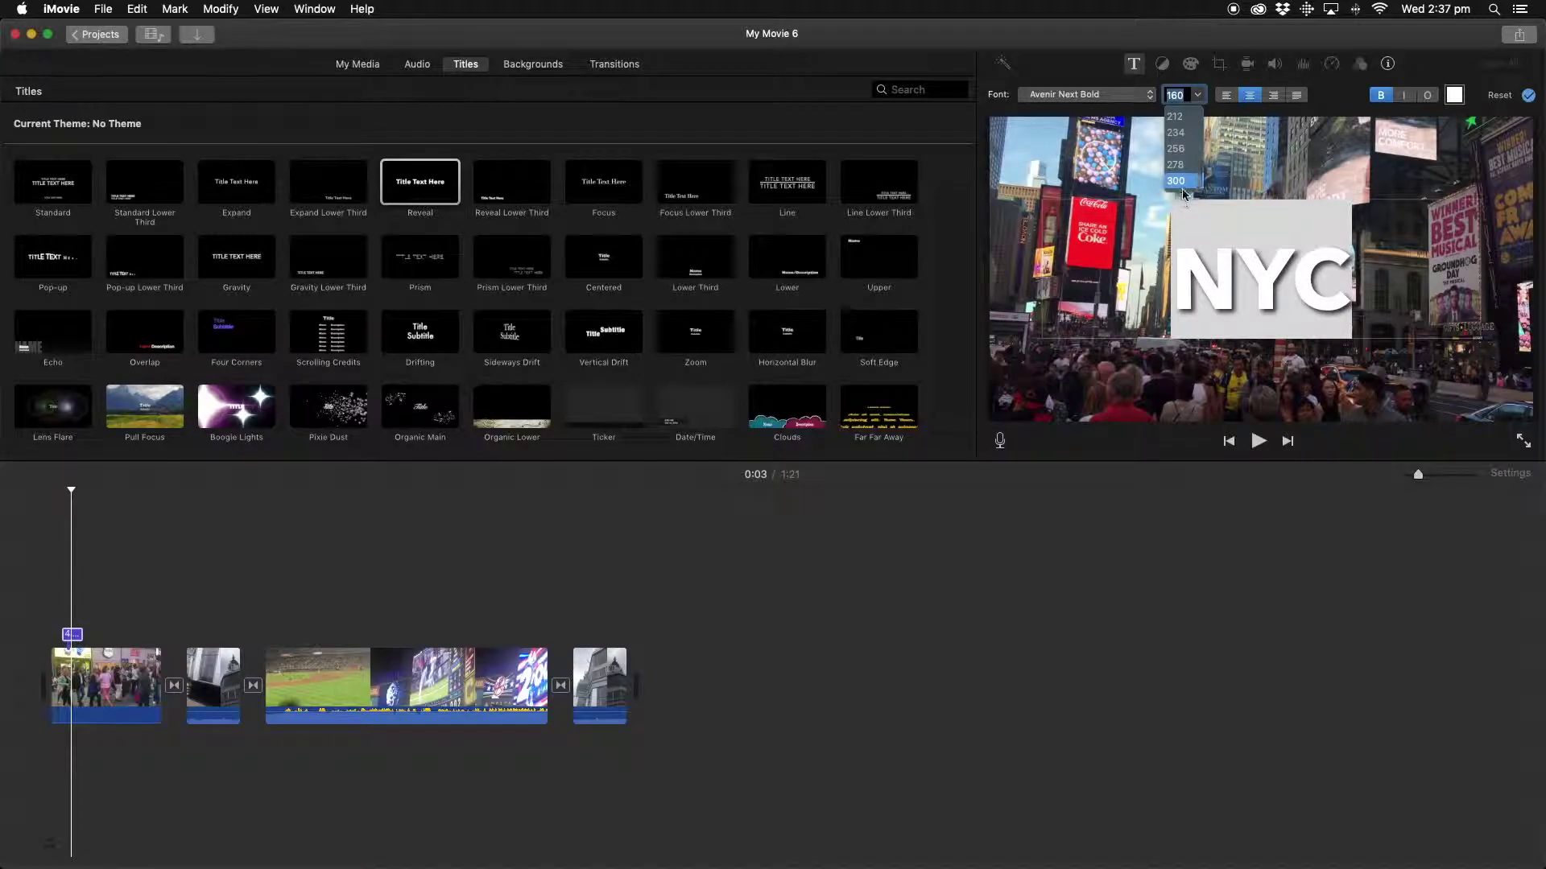
left_click(1181, 182)
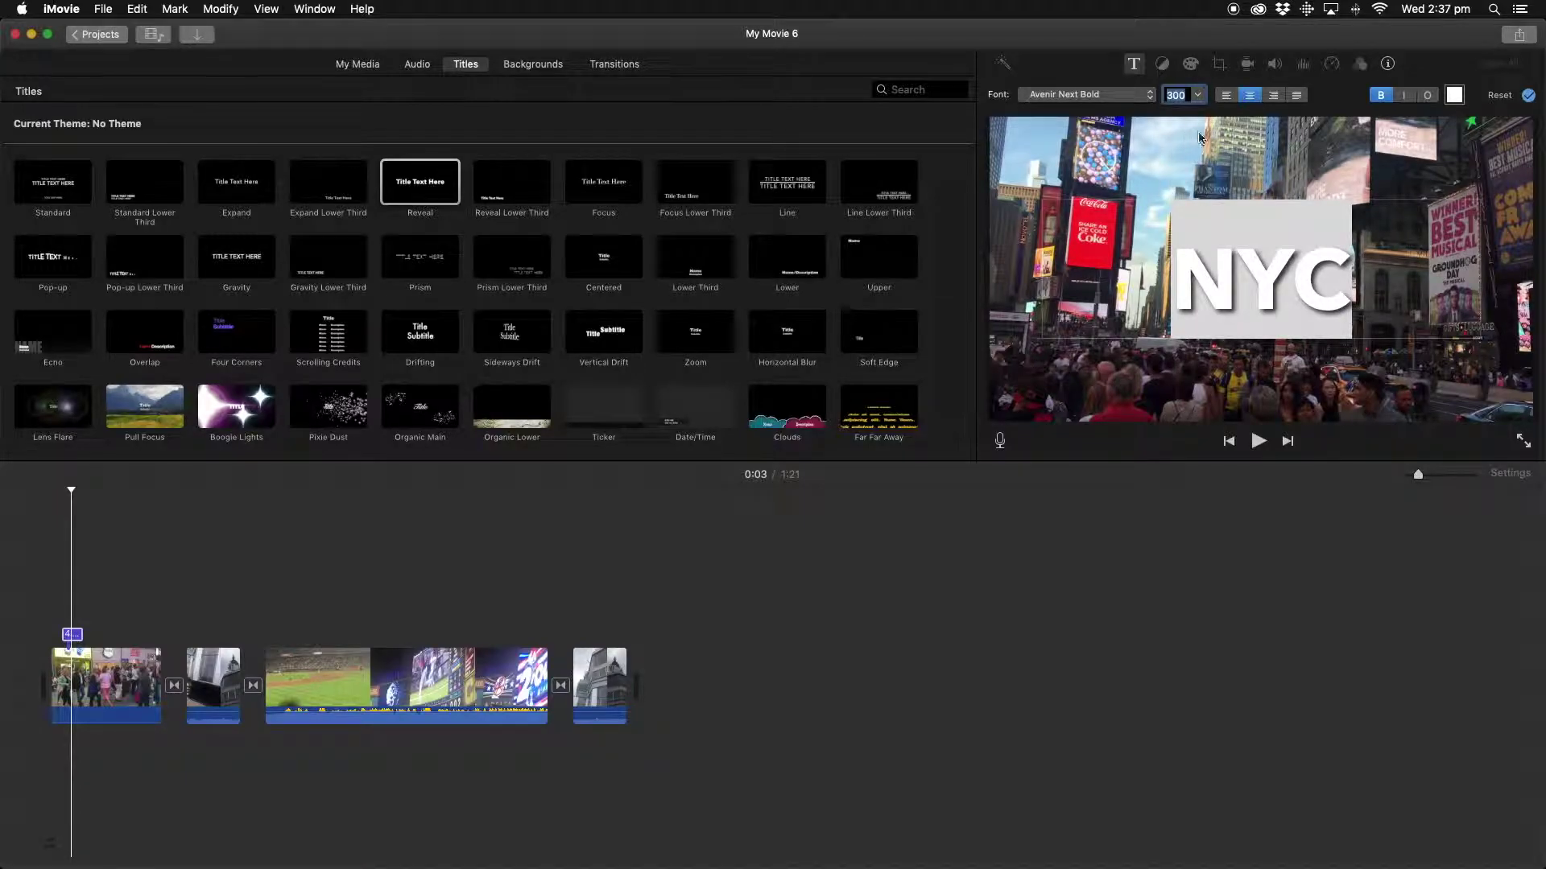
left_click(1528, 96)
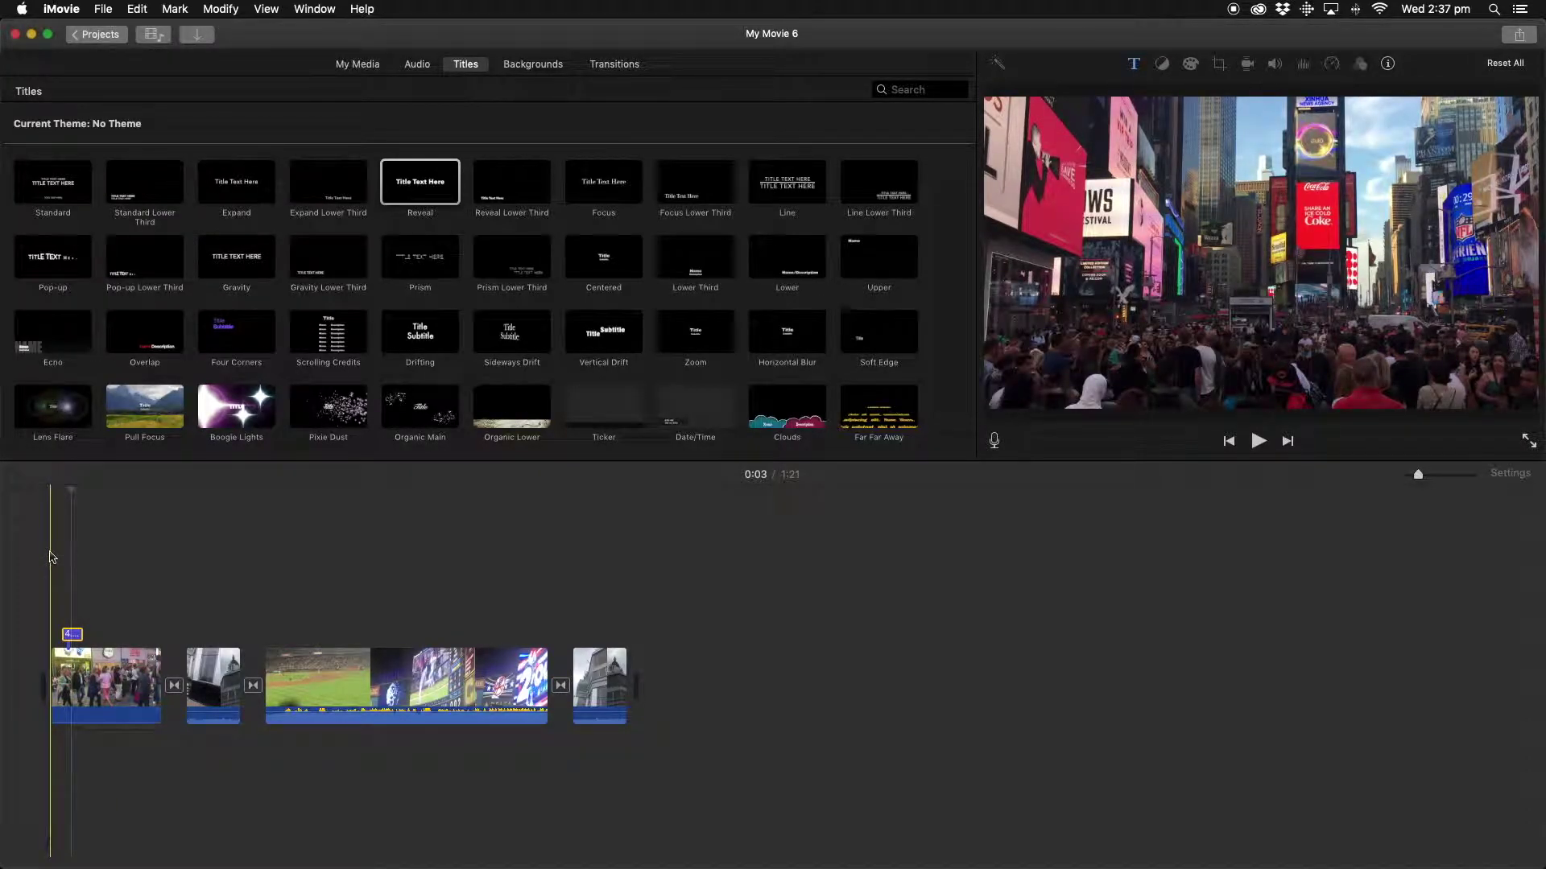
key("space")
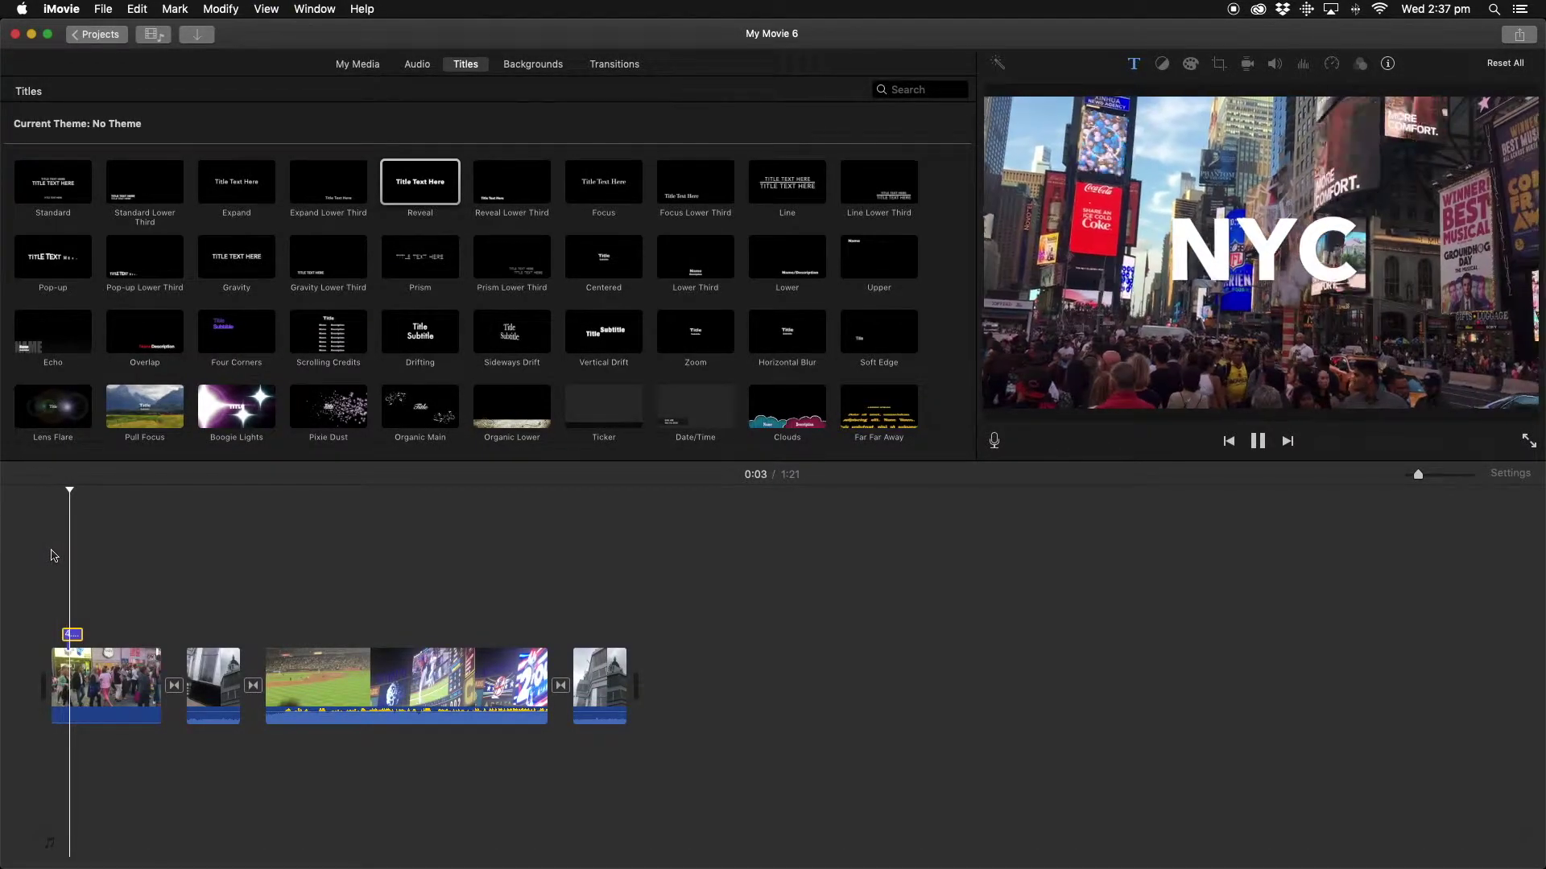
key("space")
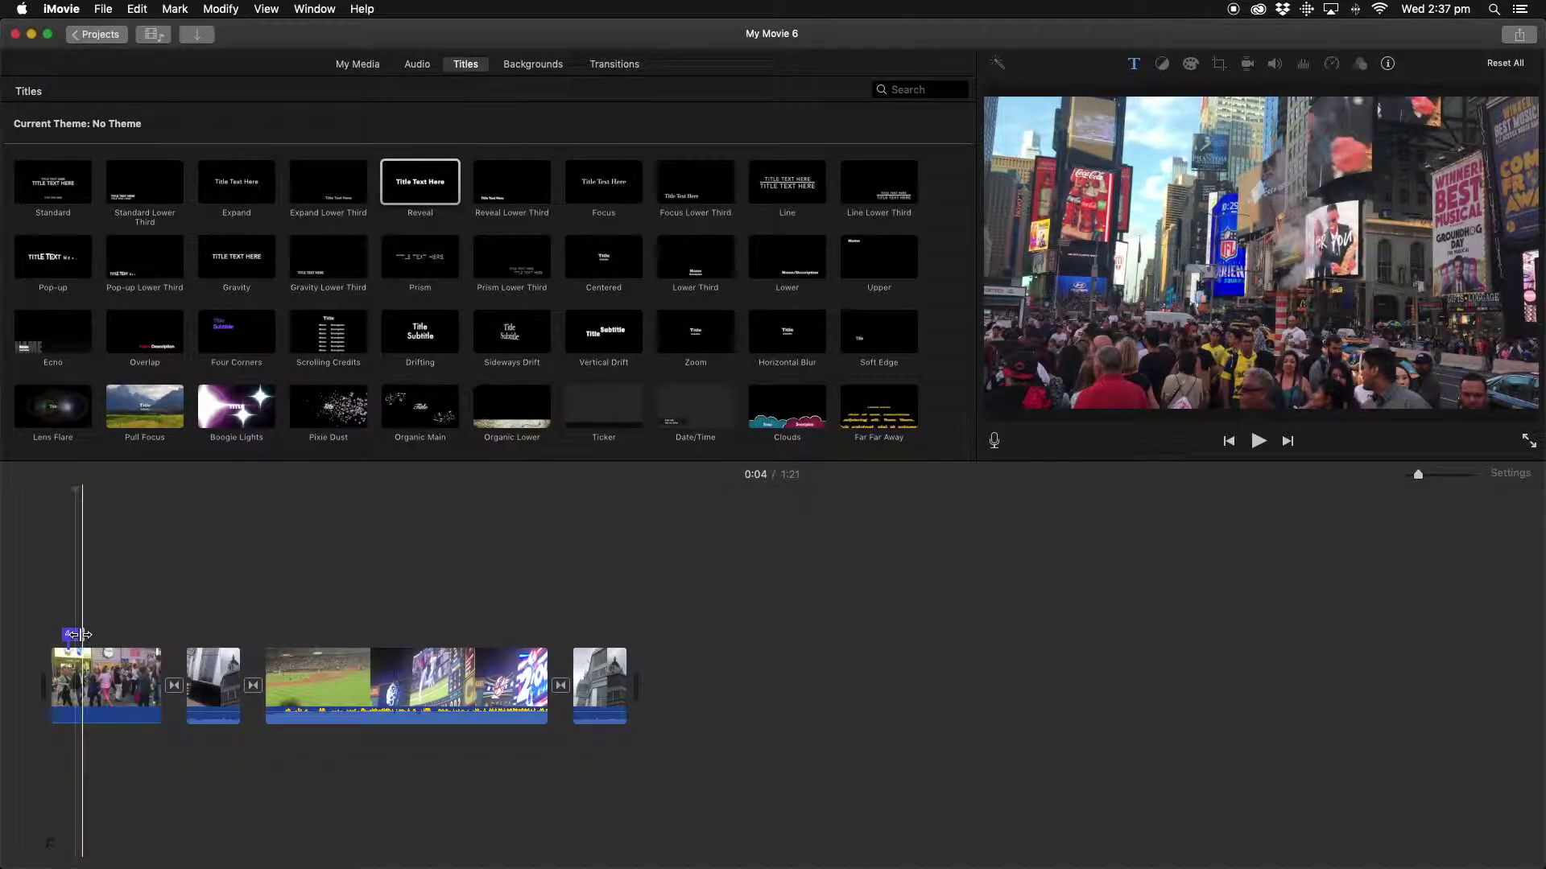
Extend the NYC title's duration to about 13.7 s and play it back
left_click_drag(80, 635, 133, 638)
key("space")
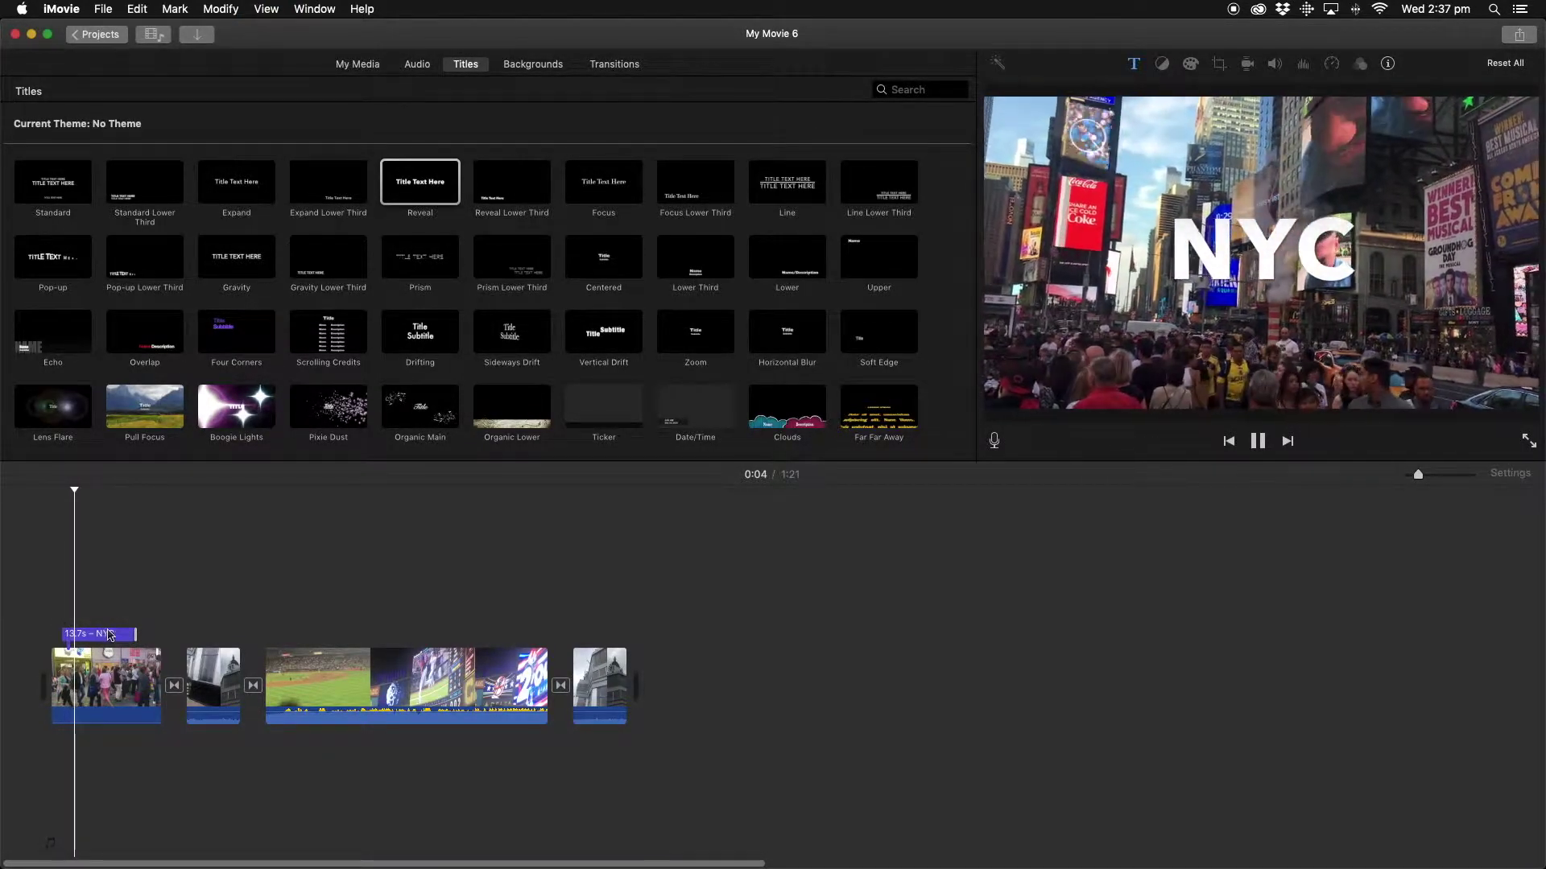
Move the NYC title into the main track before the first clip and back above that clip, aligned with its beginning
left_click(106, 636)
left_click_drag(106, 636, 95, 689)
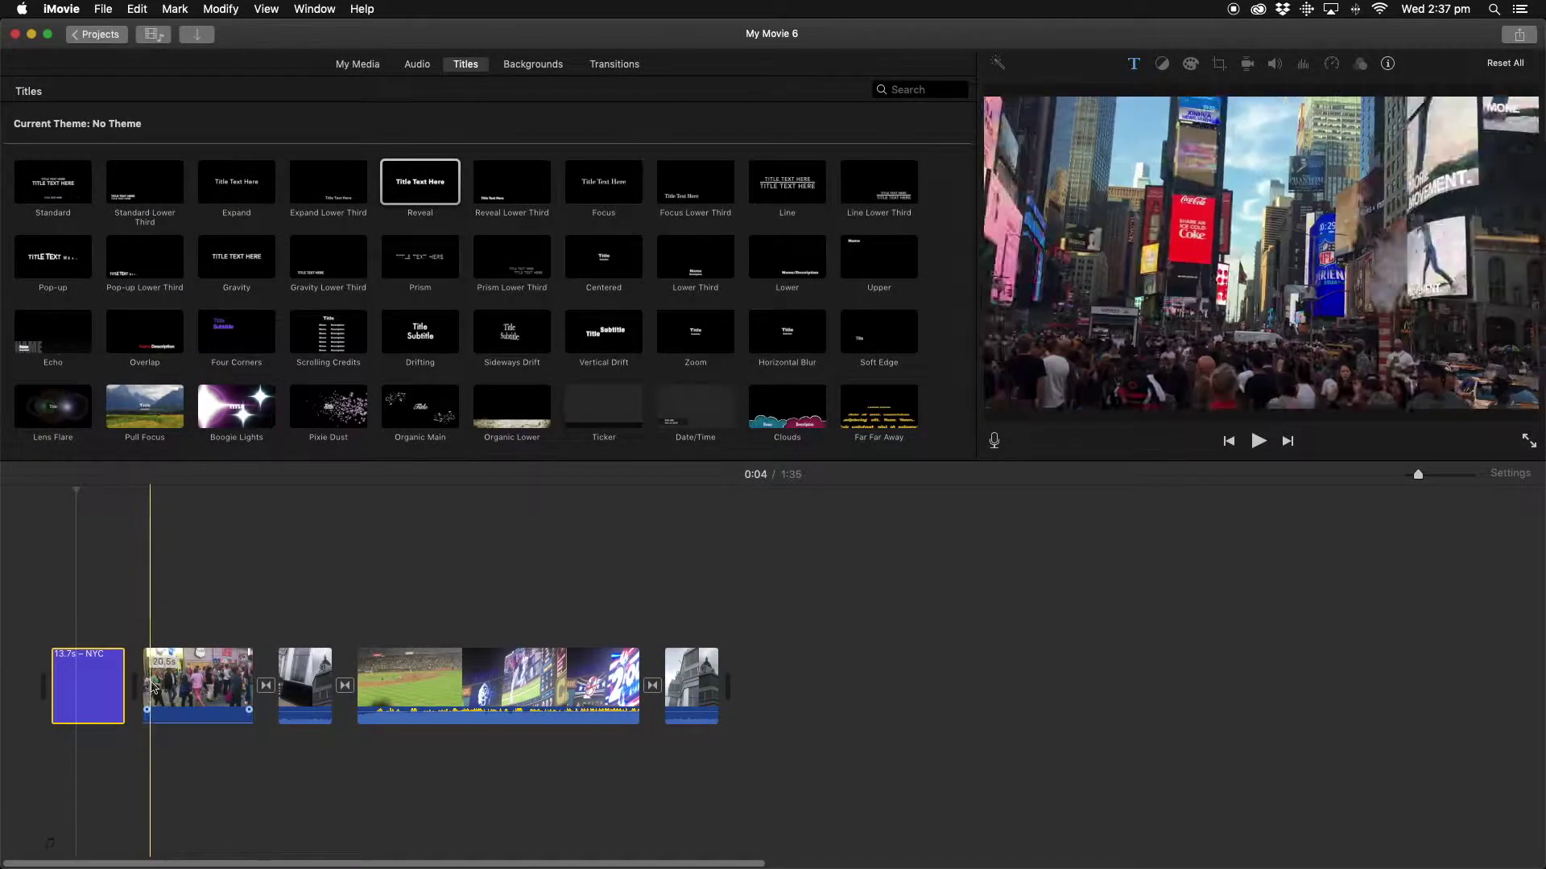
left_click_drag(103, 685, 115, 622)
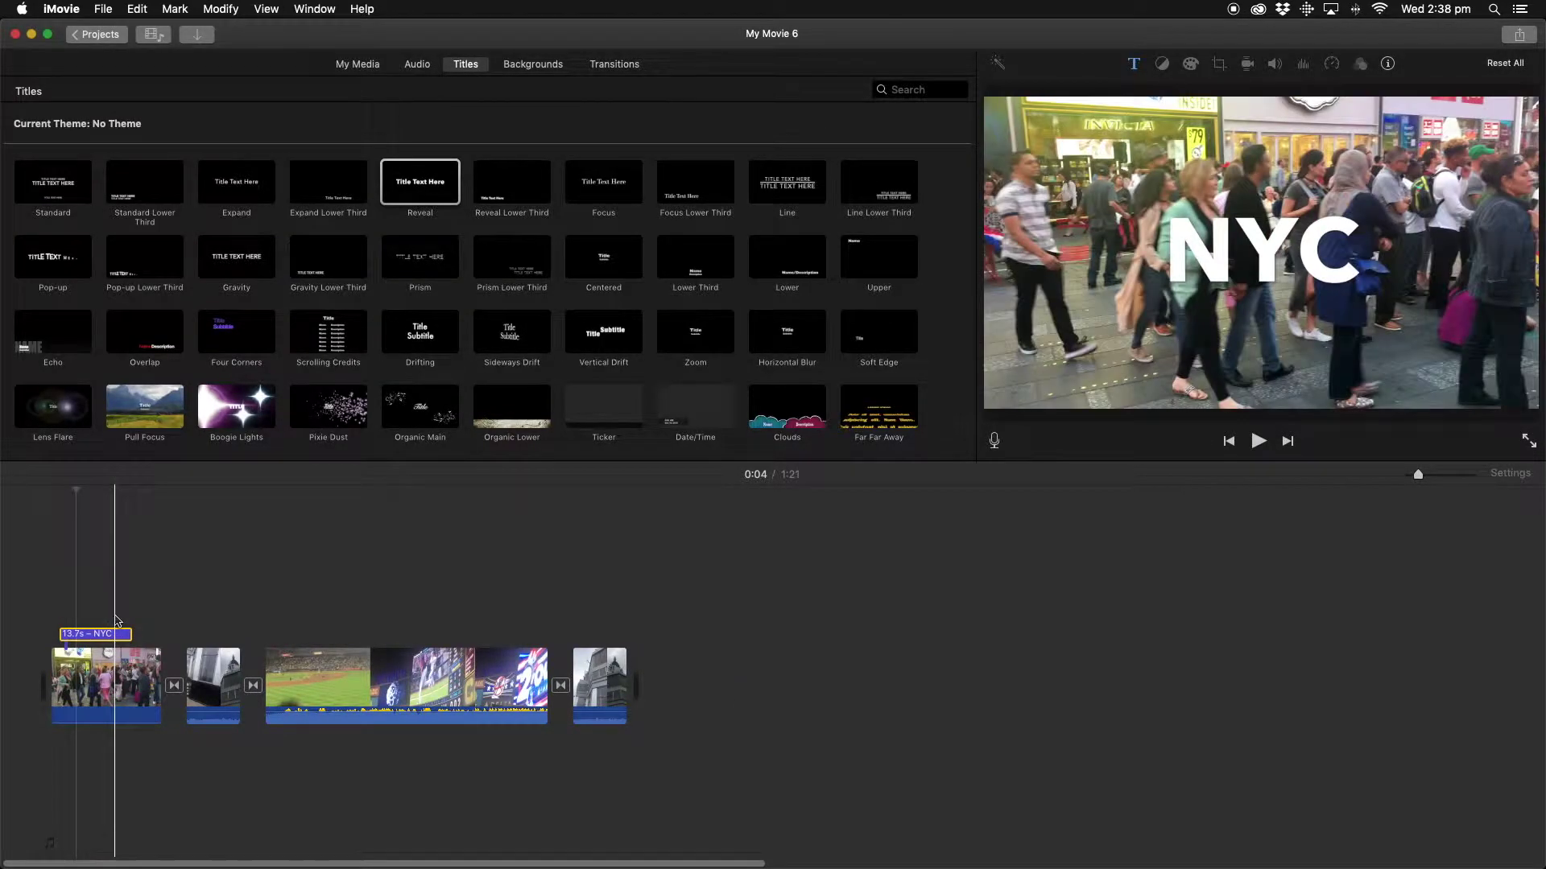
left_click_drag(95, 635, 86, 634)
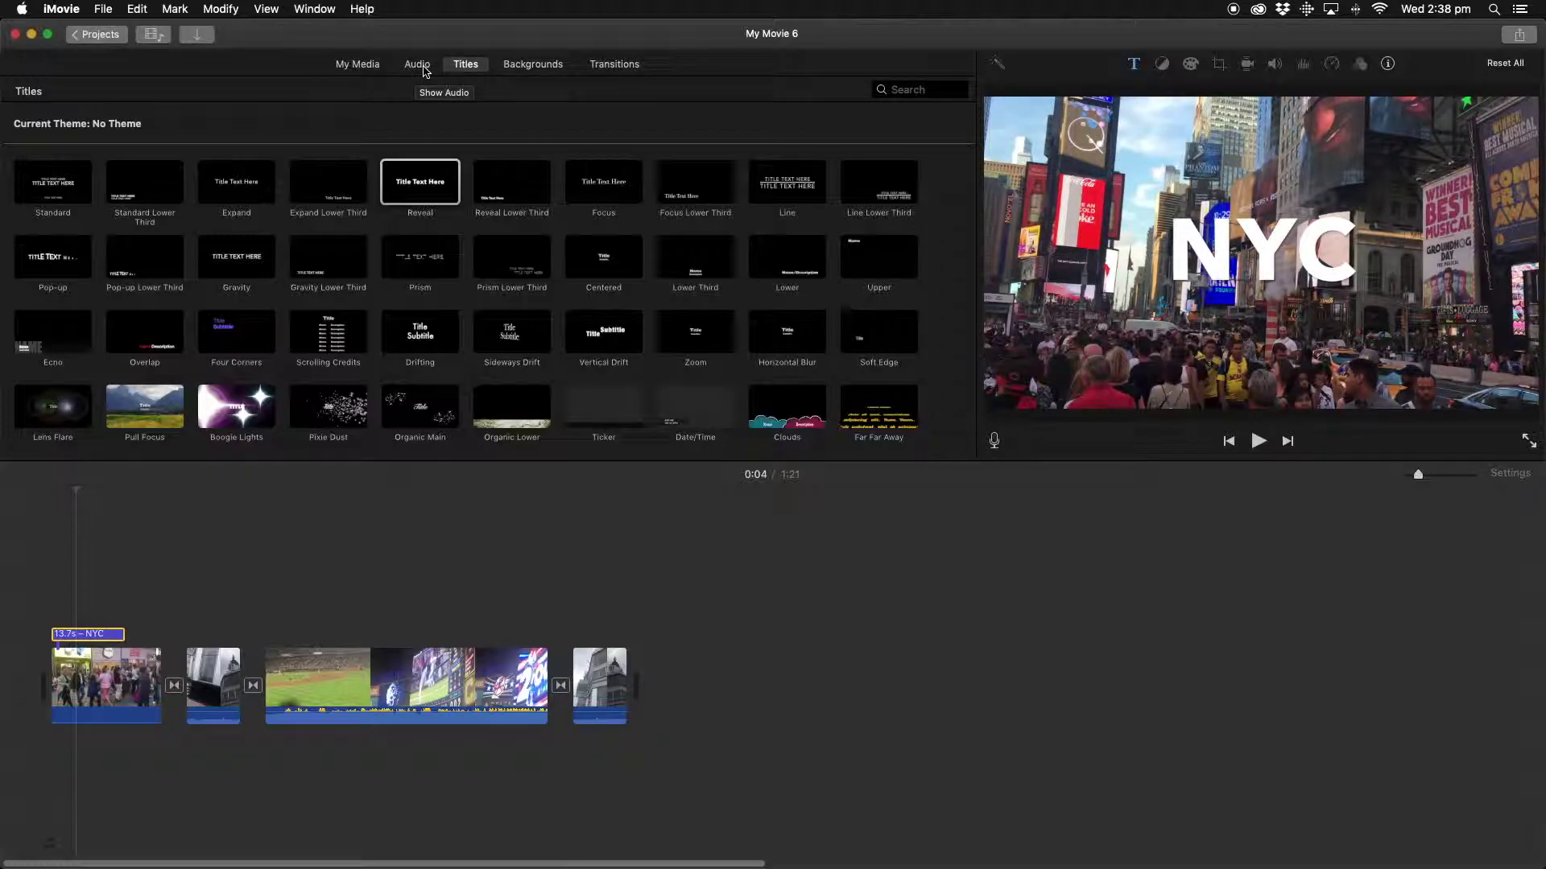
Preview the Classique track from the iTunes audio library and place it beneath the clips from the movie's start
left_click(417, 64)
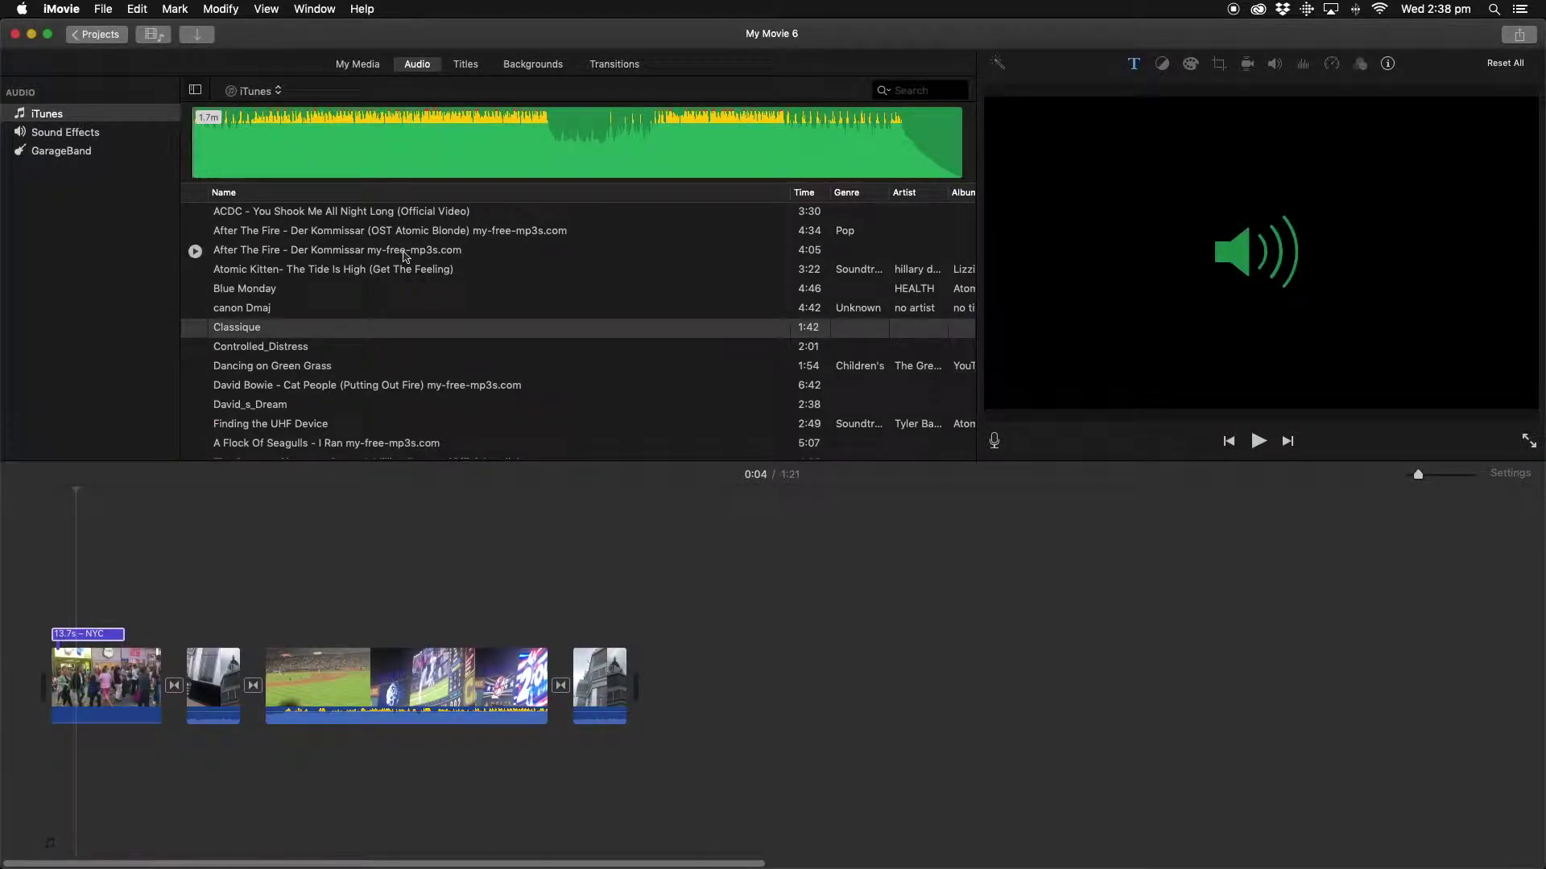
left_click(111, 120)
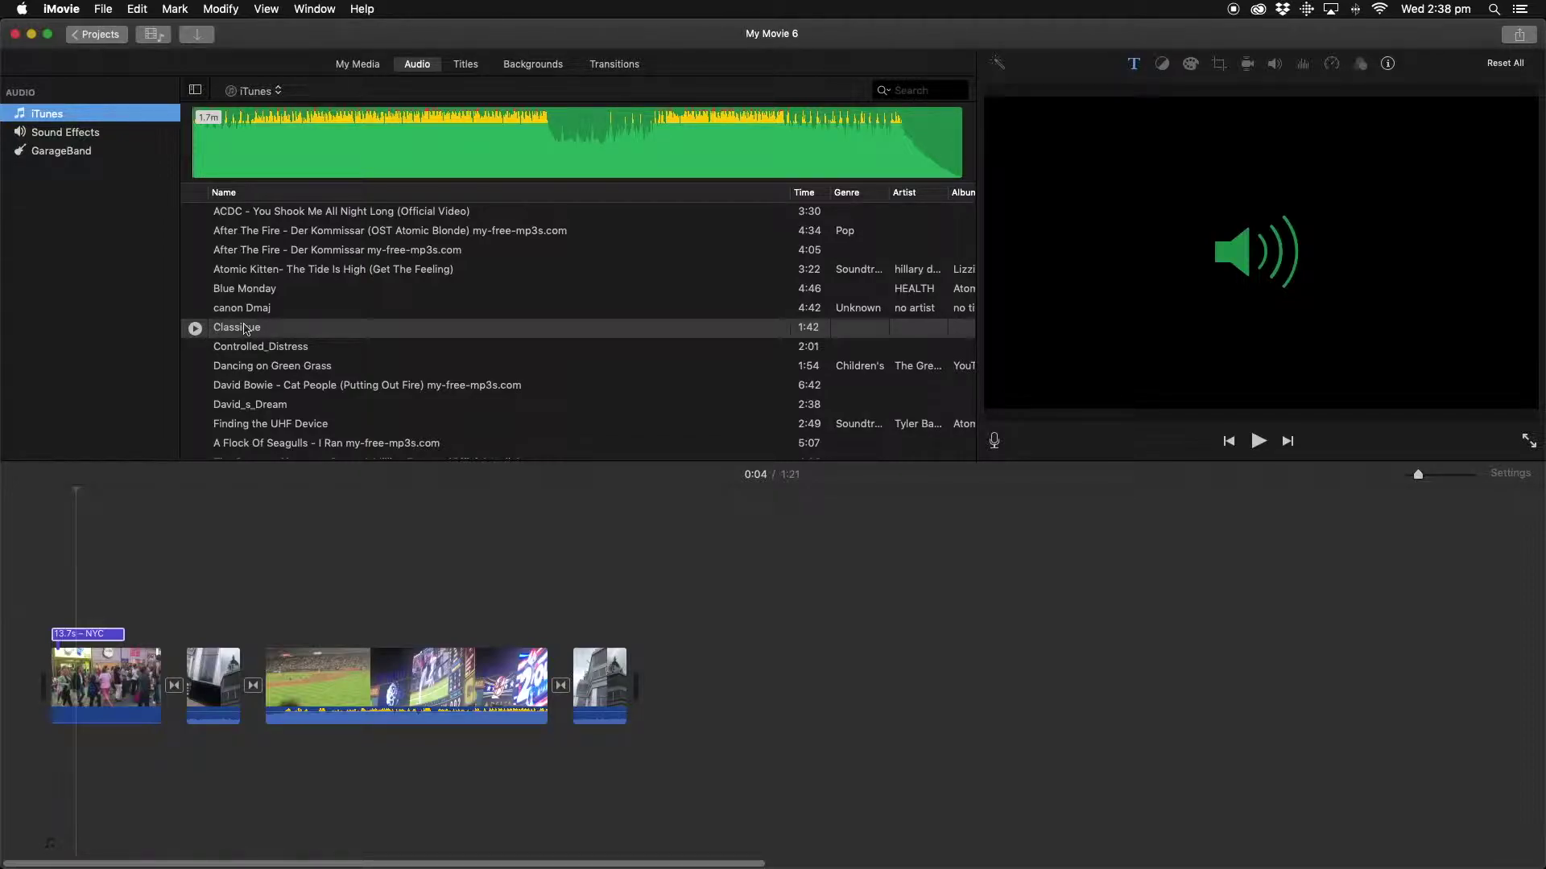
key("XF86AudioRaiseVolume")
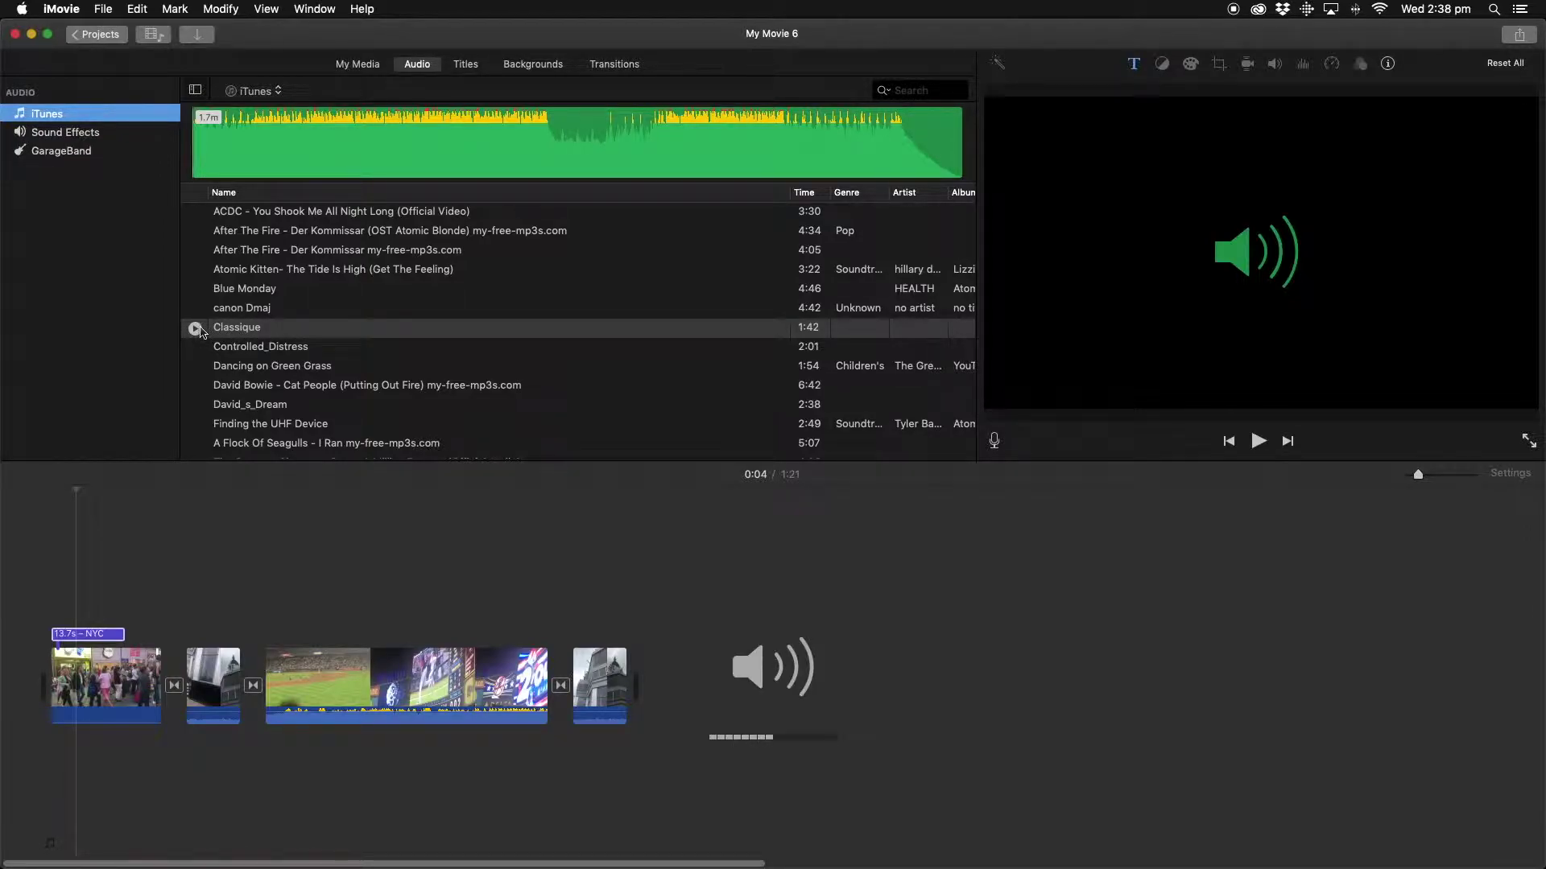
left_click(195, 329)
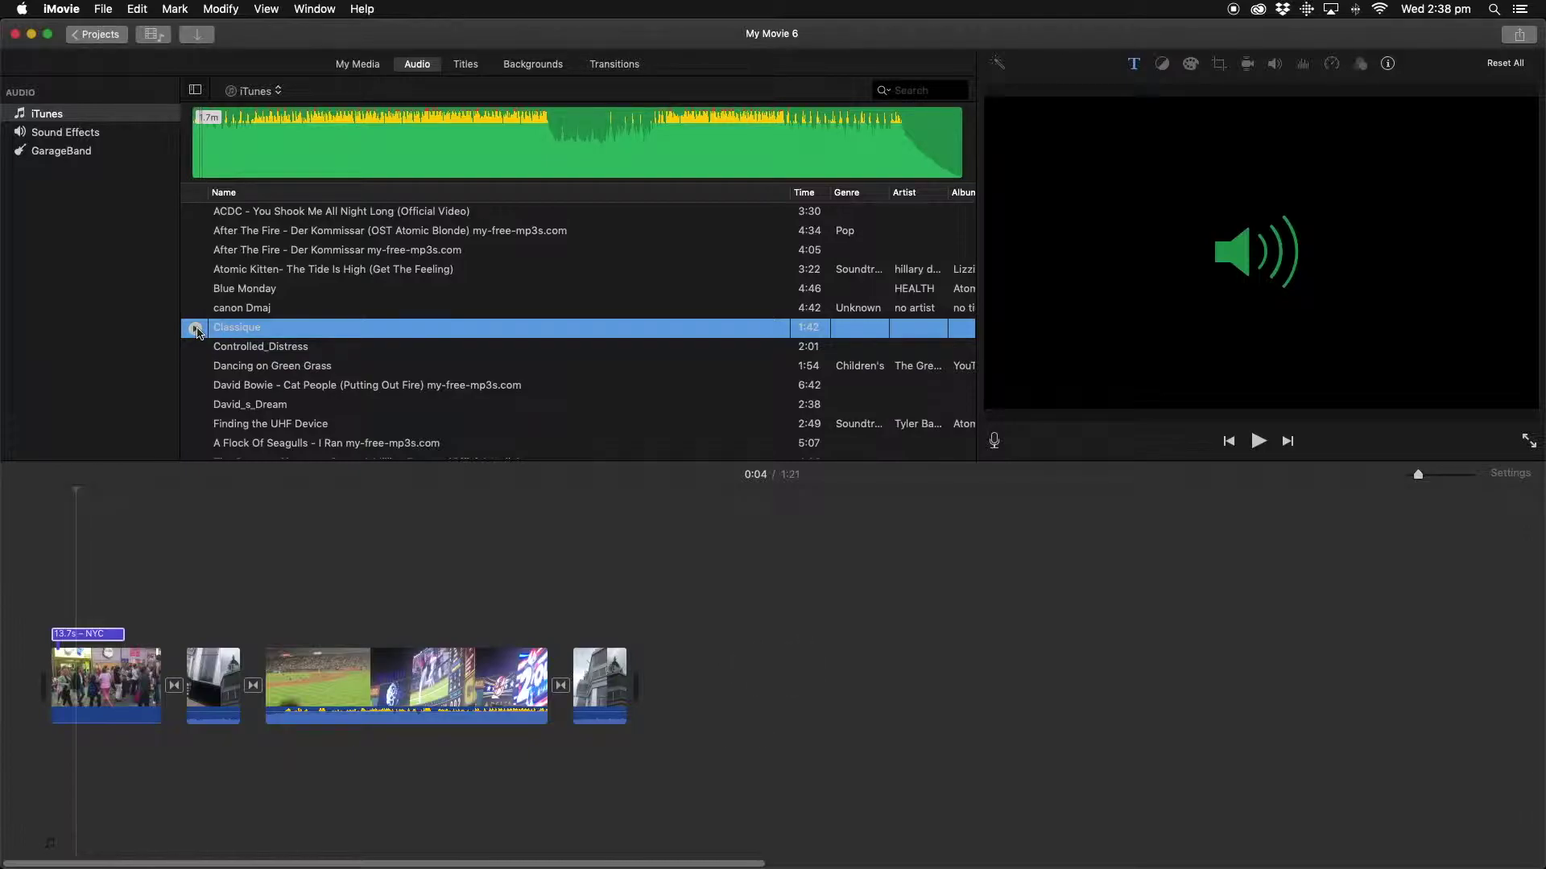
left_click_drag(257, 330, 197, 544)
left_click_drag(139, 589, 53, 764)
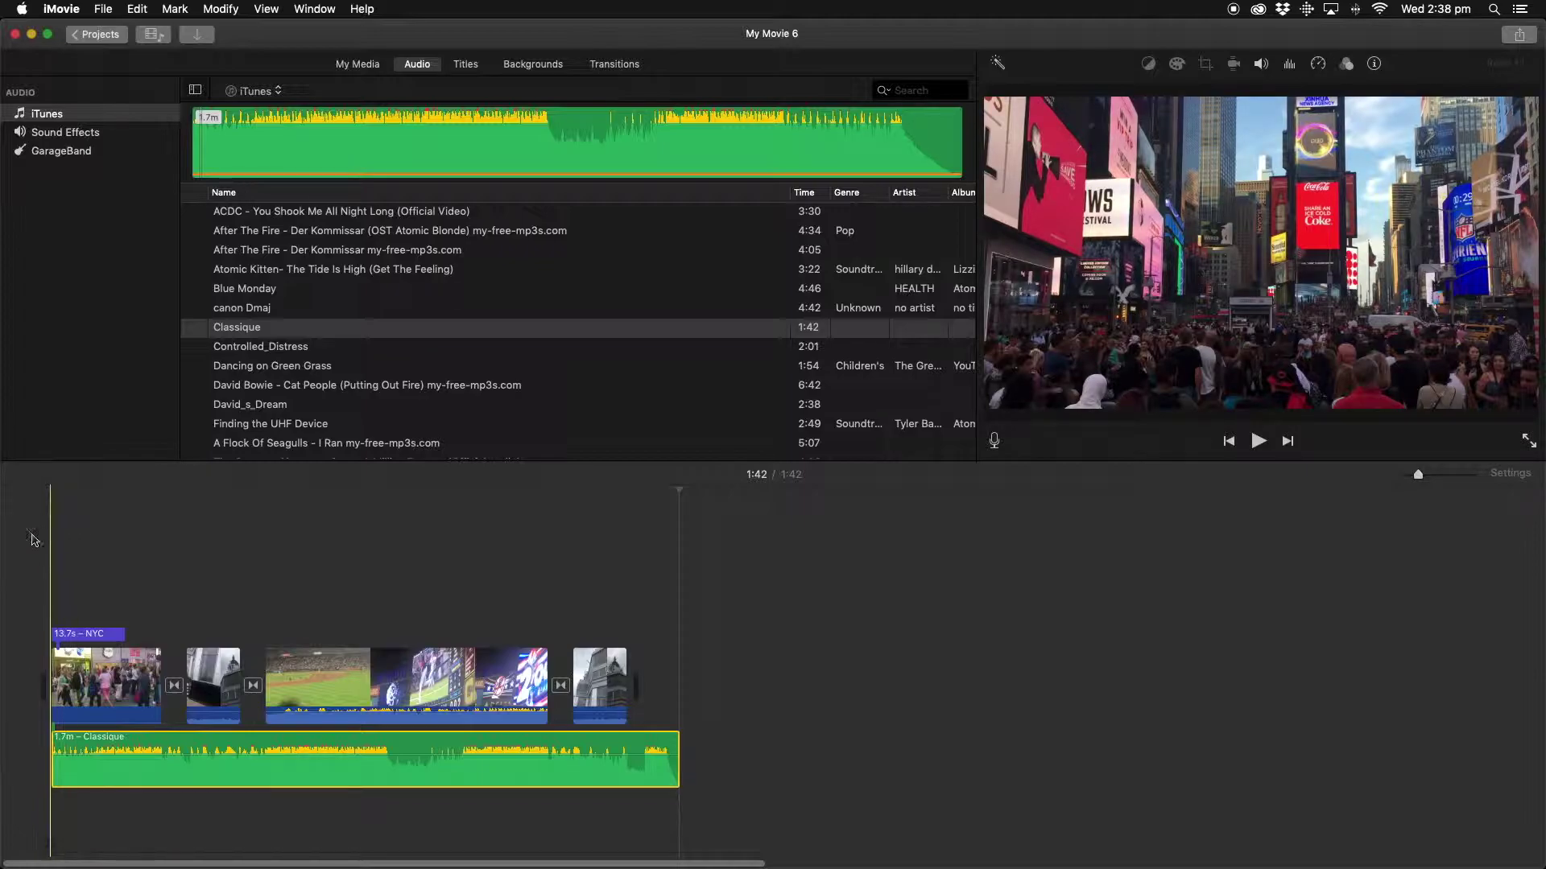
Play the movie's opening with the music and lower the Classique track's volume to a quiet background level
key("space")
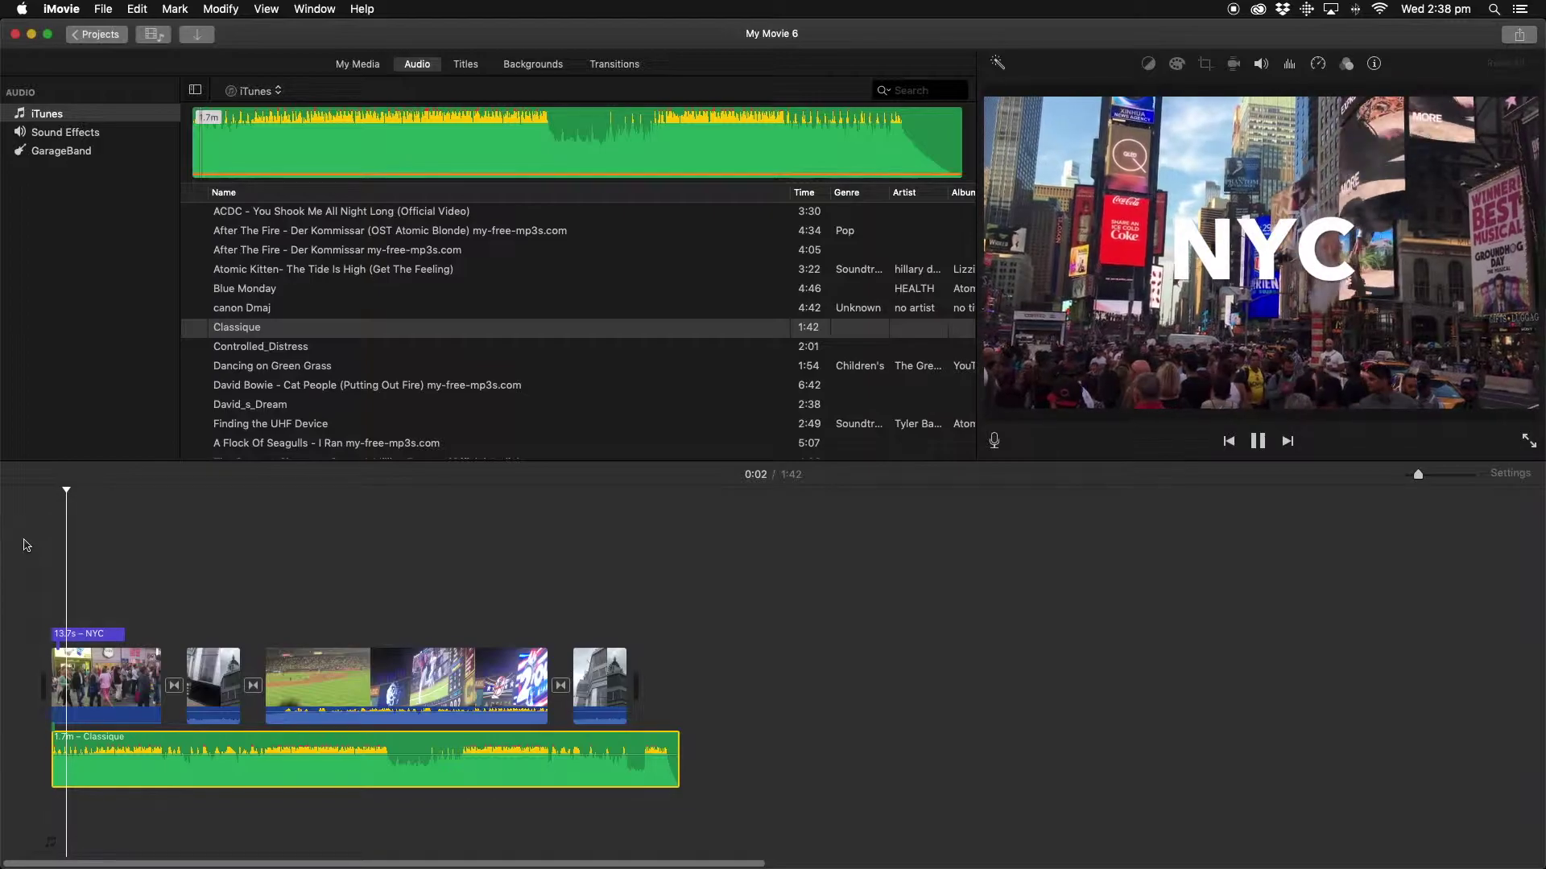
key("space")
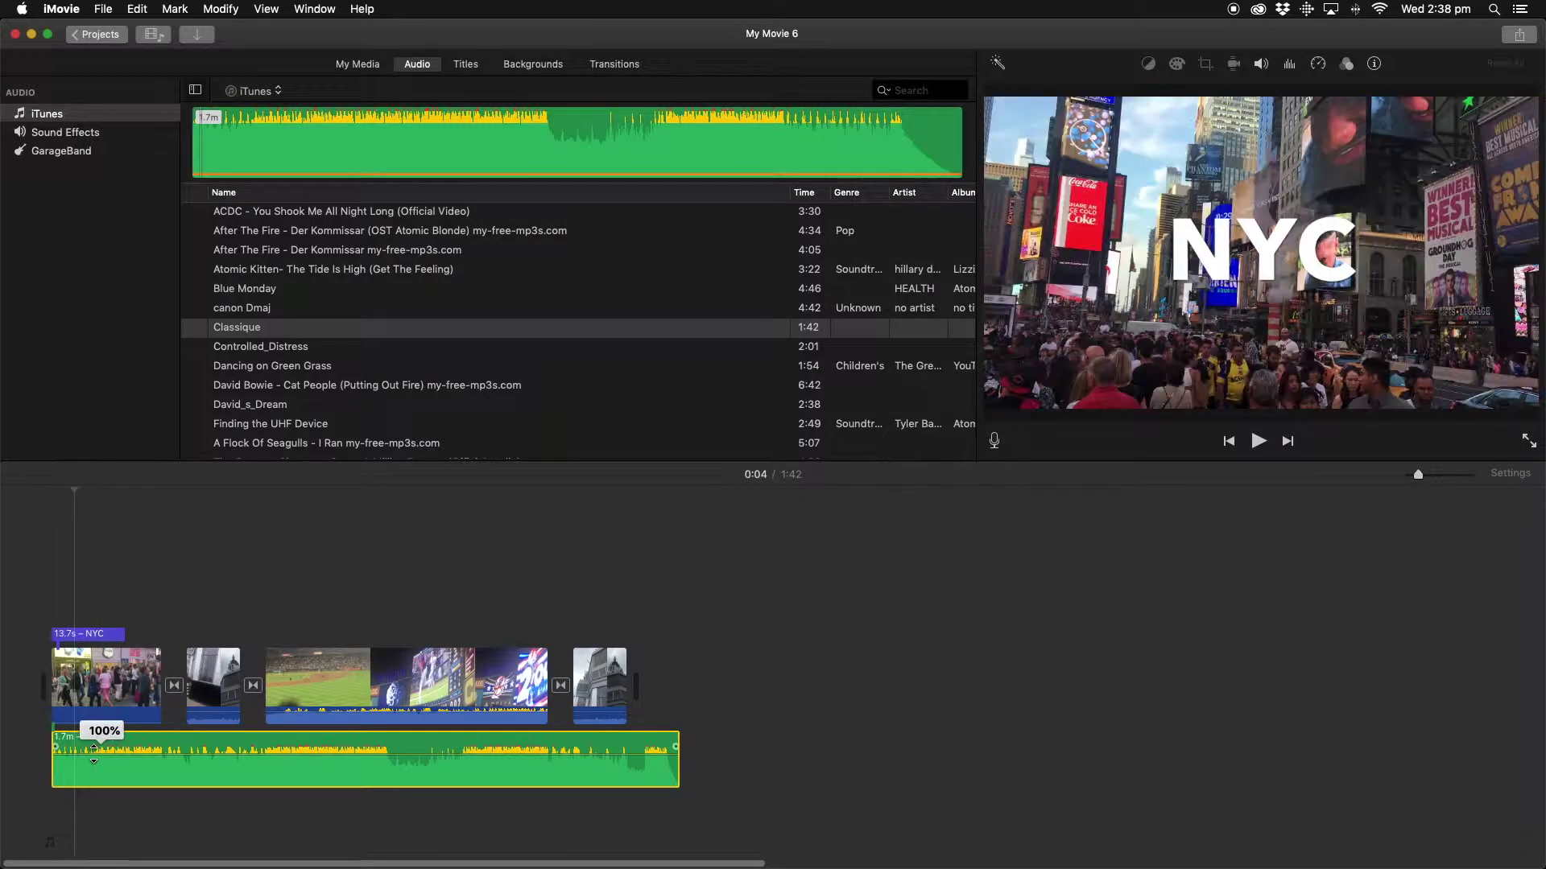
left_click_drag(94, 750, 92, 757)
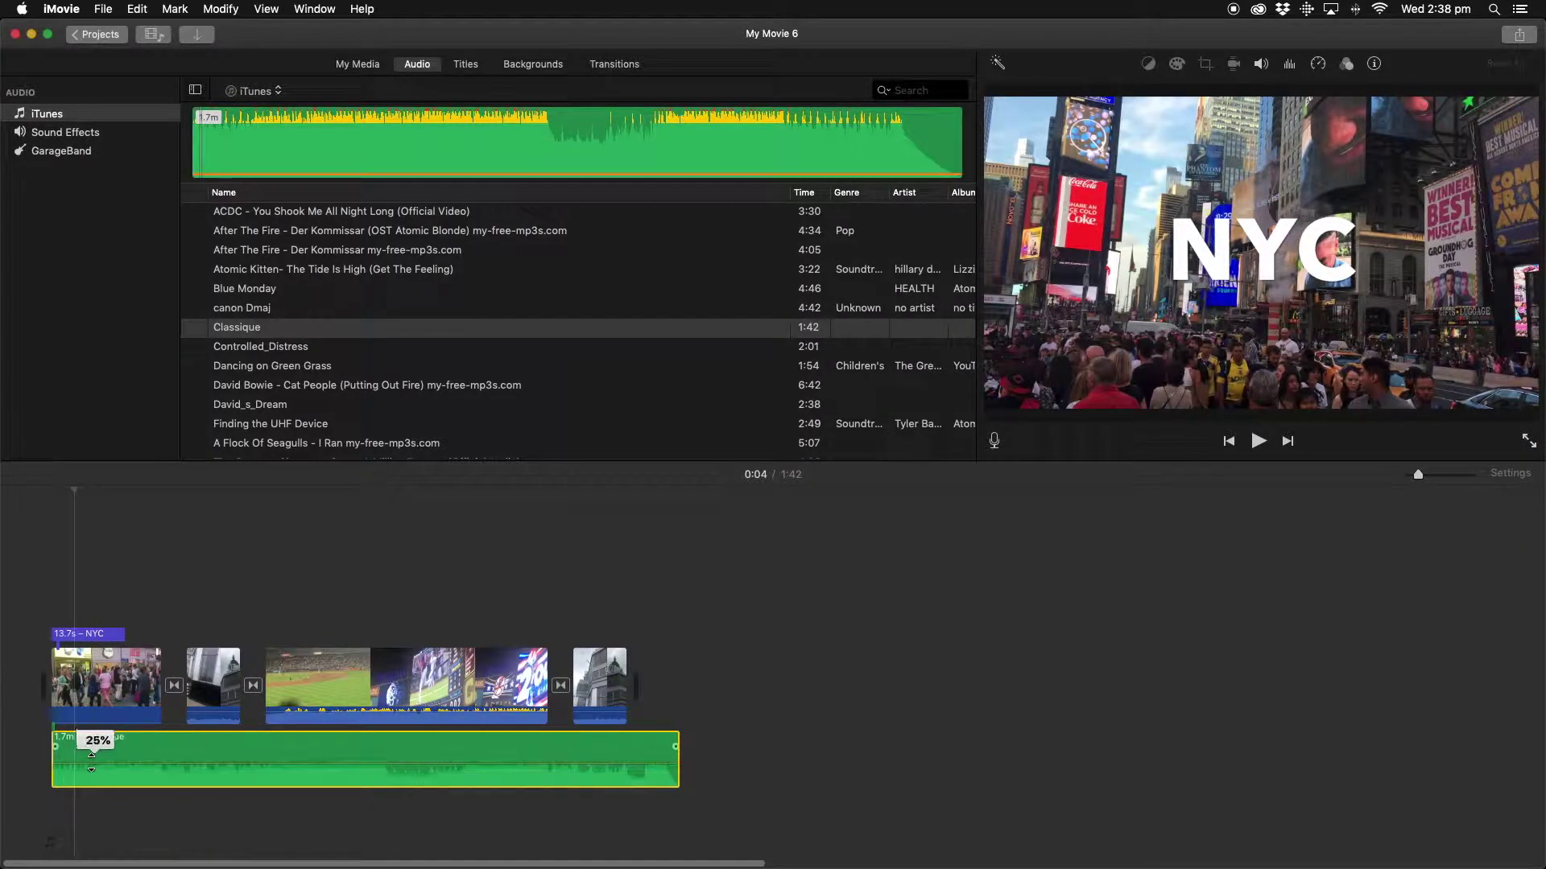
left_click_drag(94, 749, 93, 763)
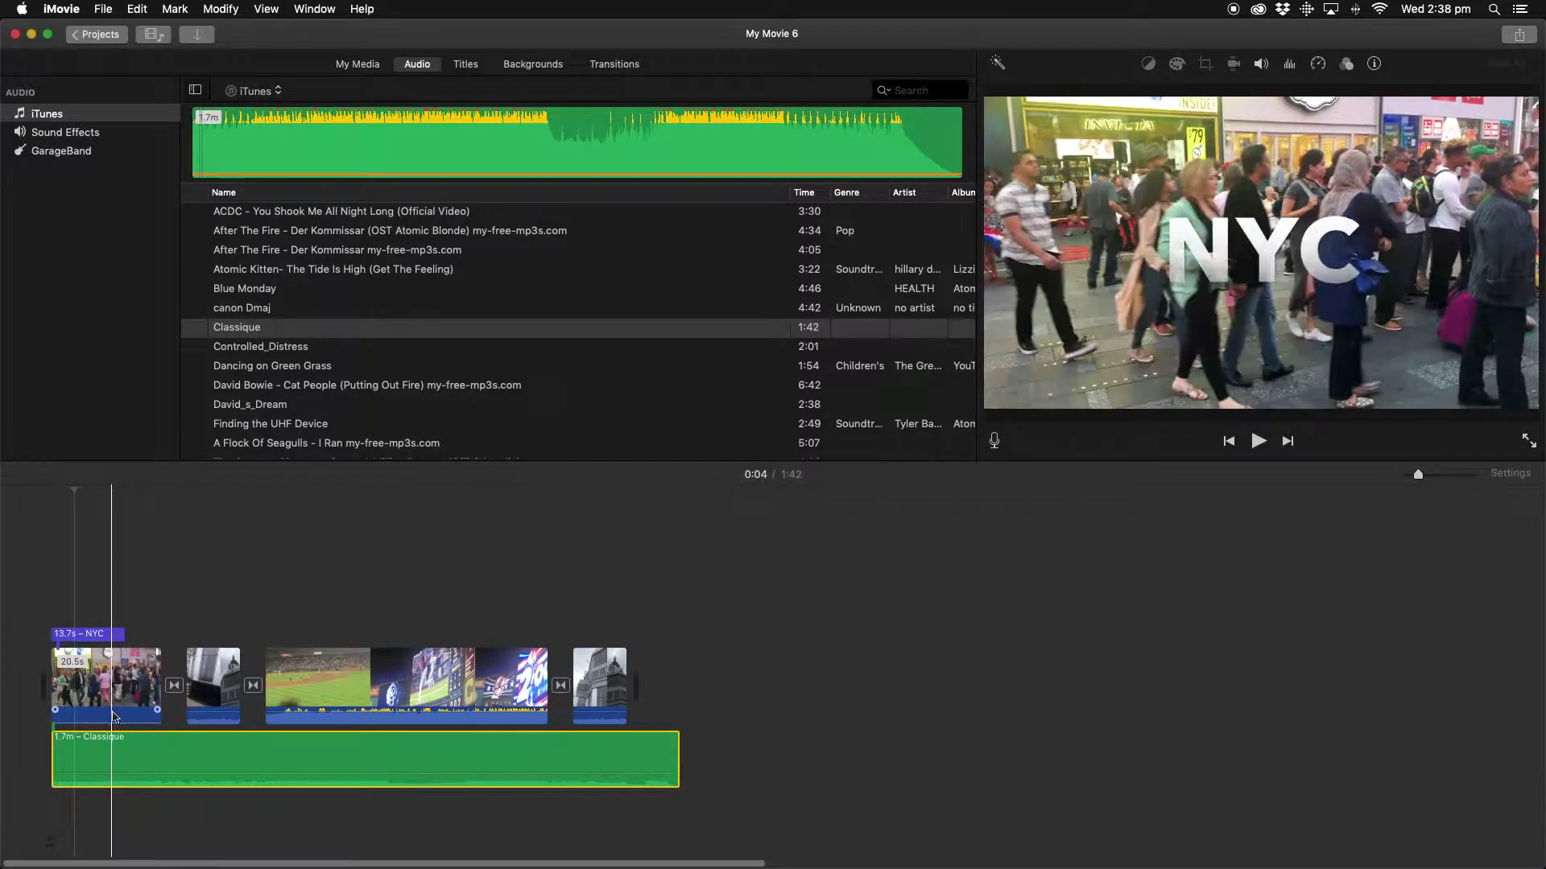
Play back the movie from the start of the baseball clip to check its sound against the music
left_click_drag(205, 710, 204, 714)
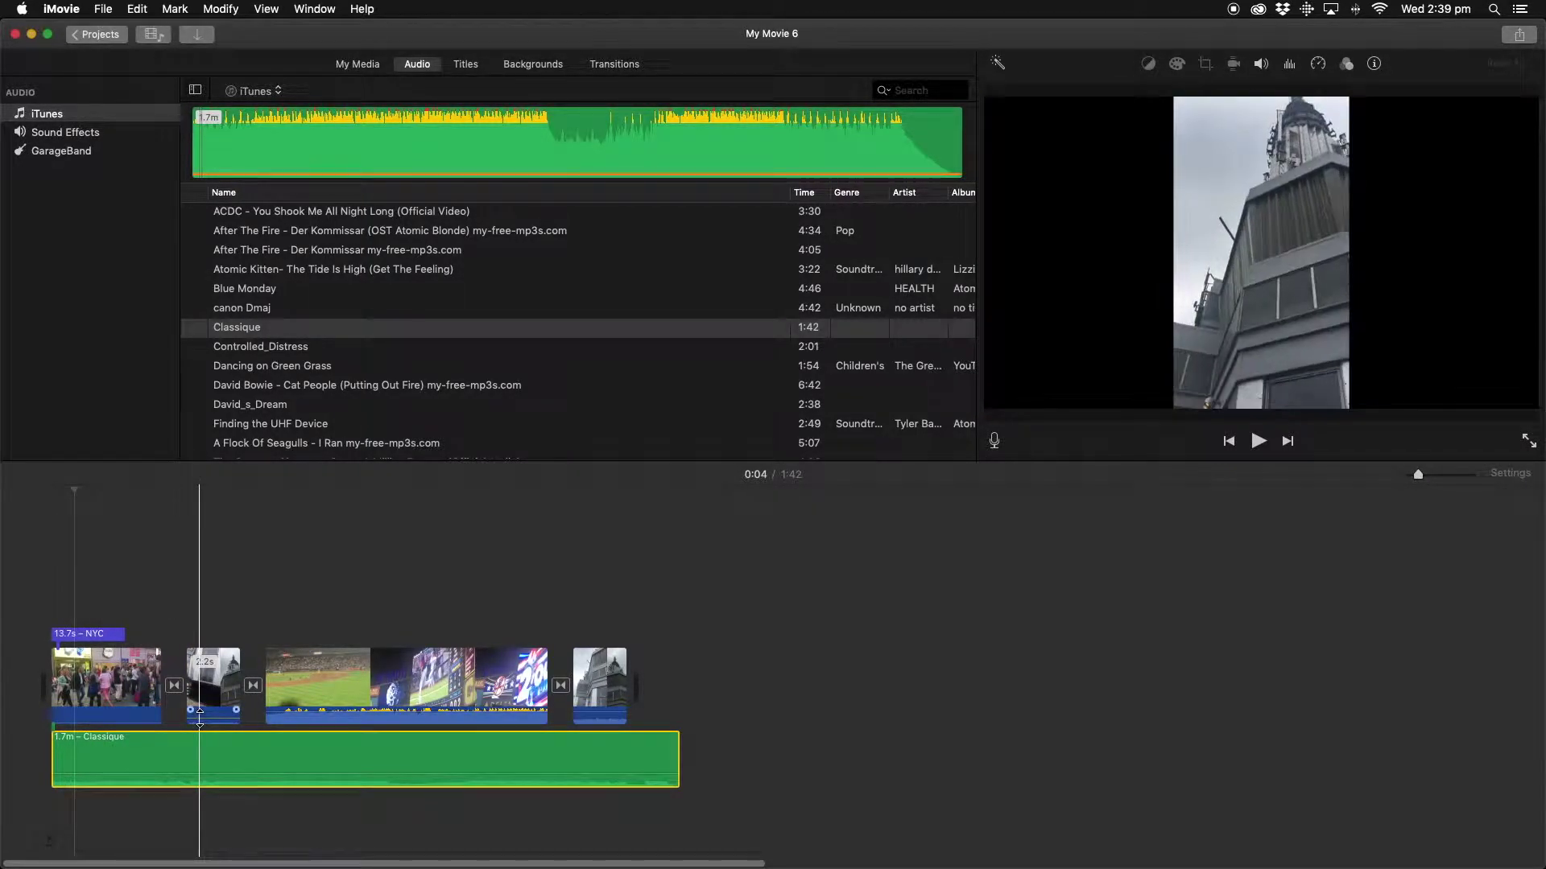
left_click(263, 635)
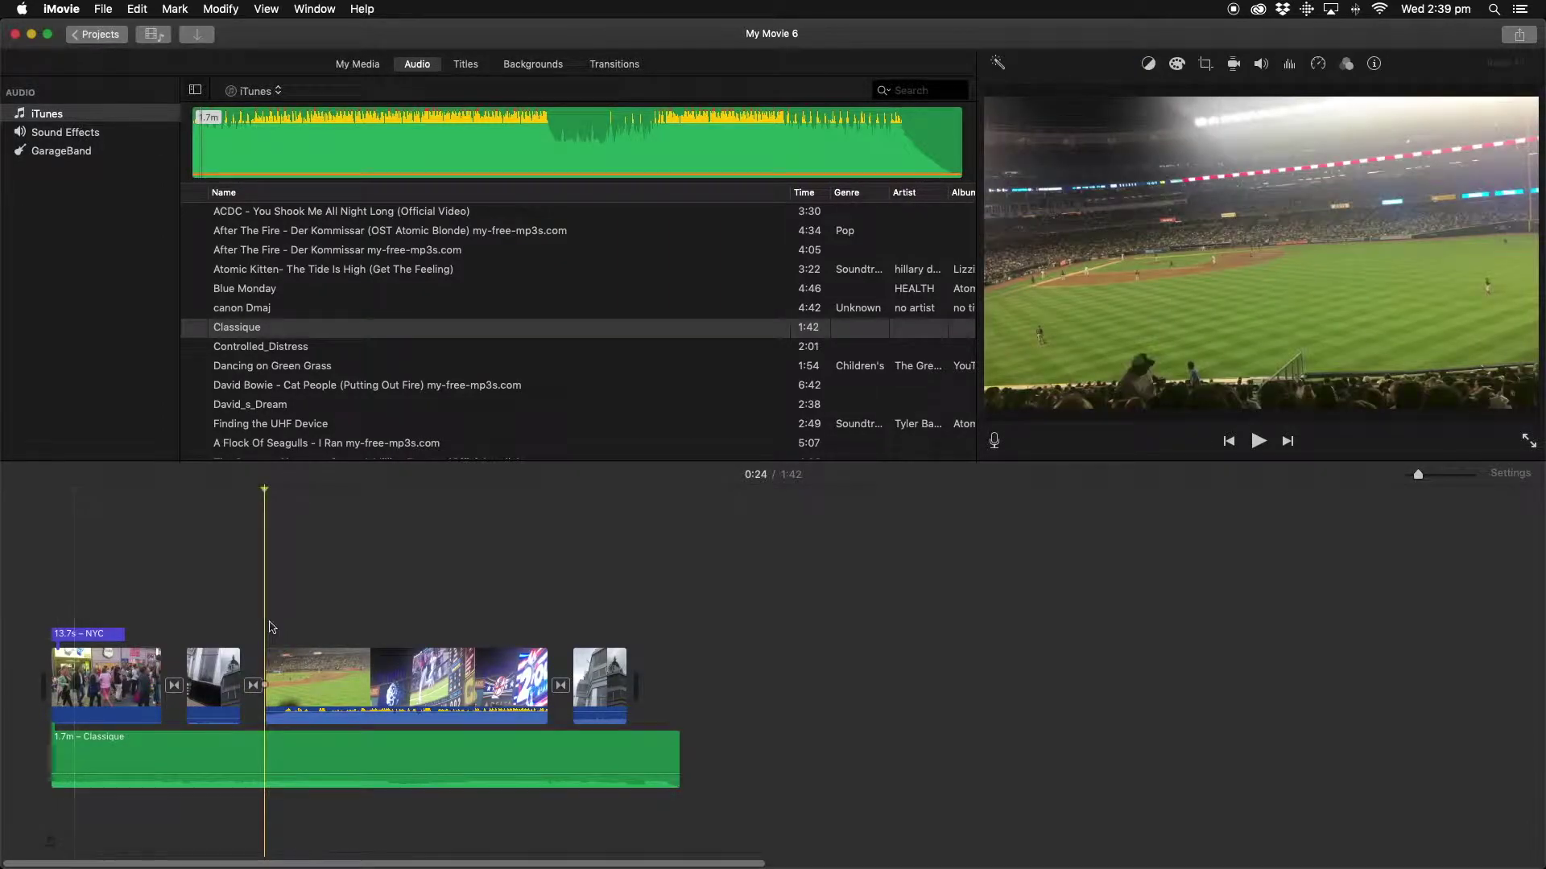
key("space")
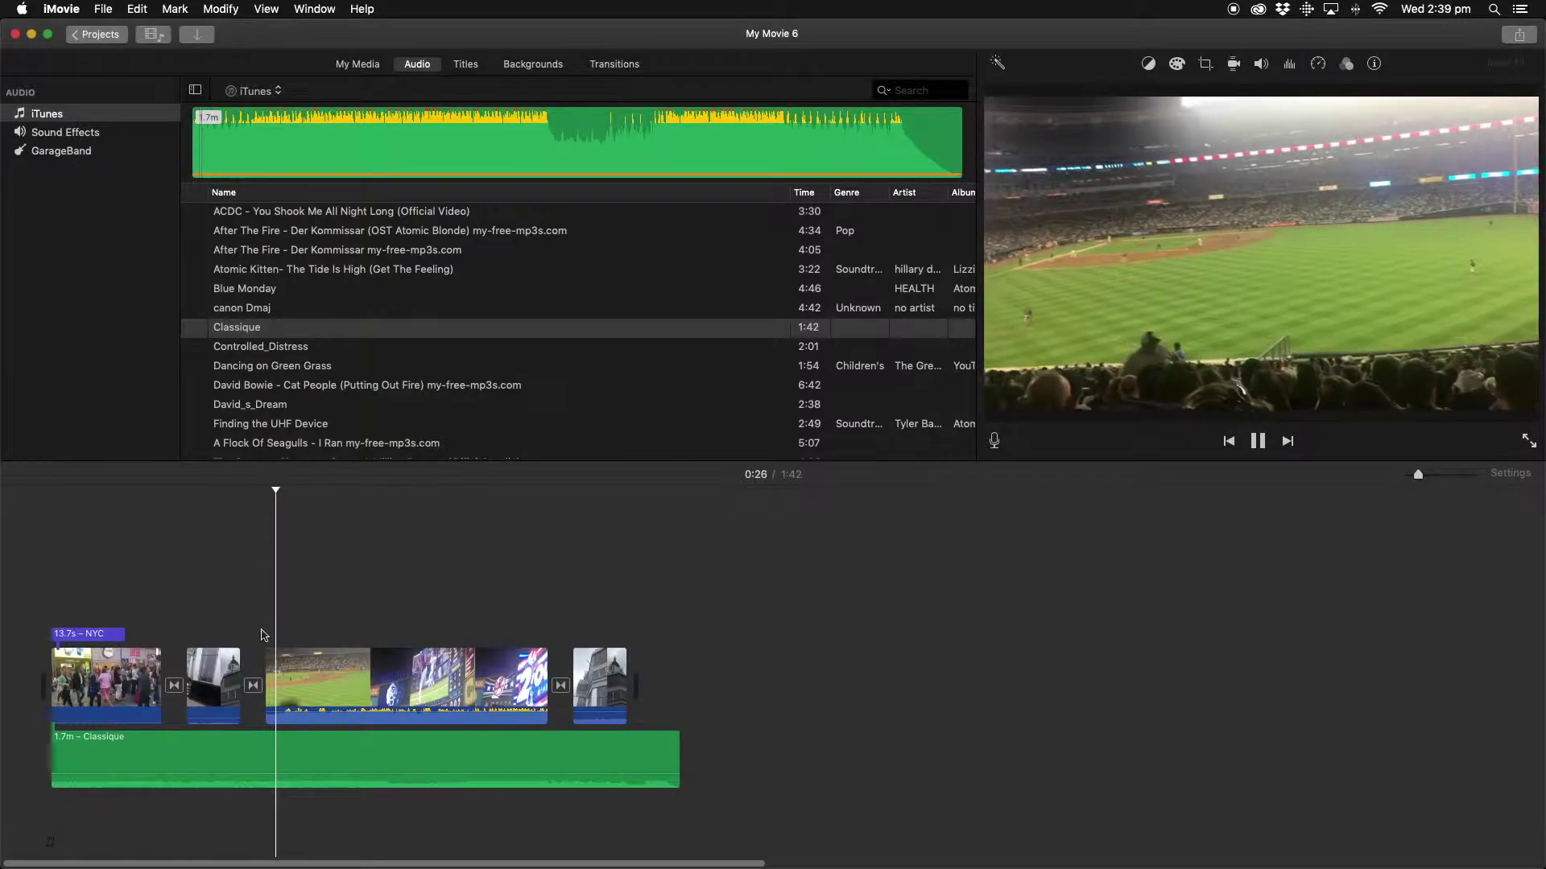
Raise the Classique track's volume slightly and play part of the baseball clip to check the audio balance
key("space")
left_click_drag(331, 775, 332, 760)
key("space")
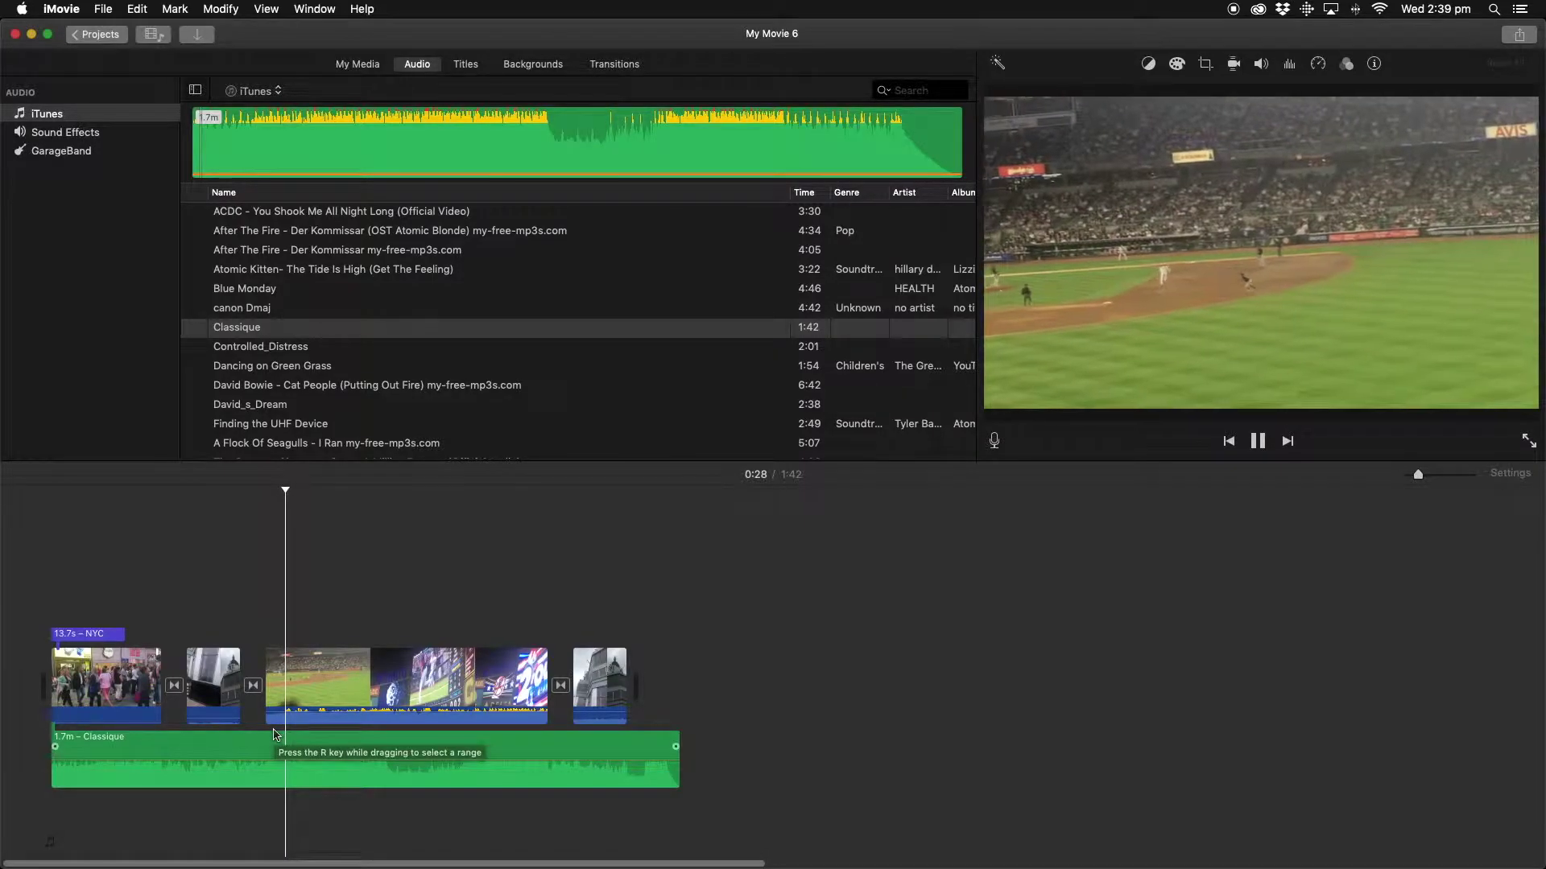
key("space")
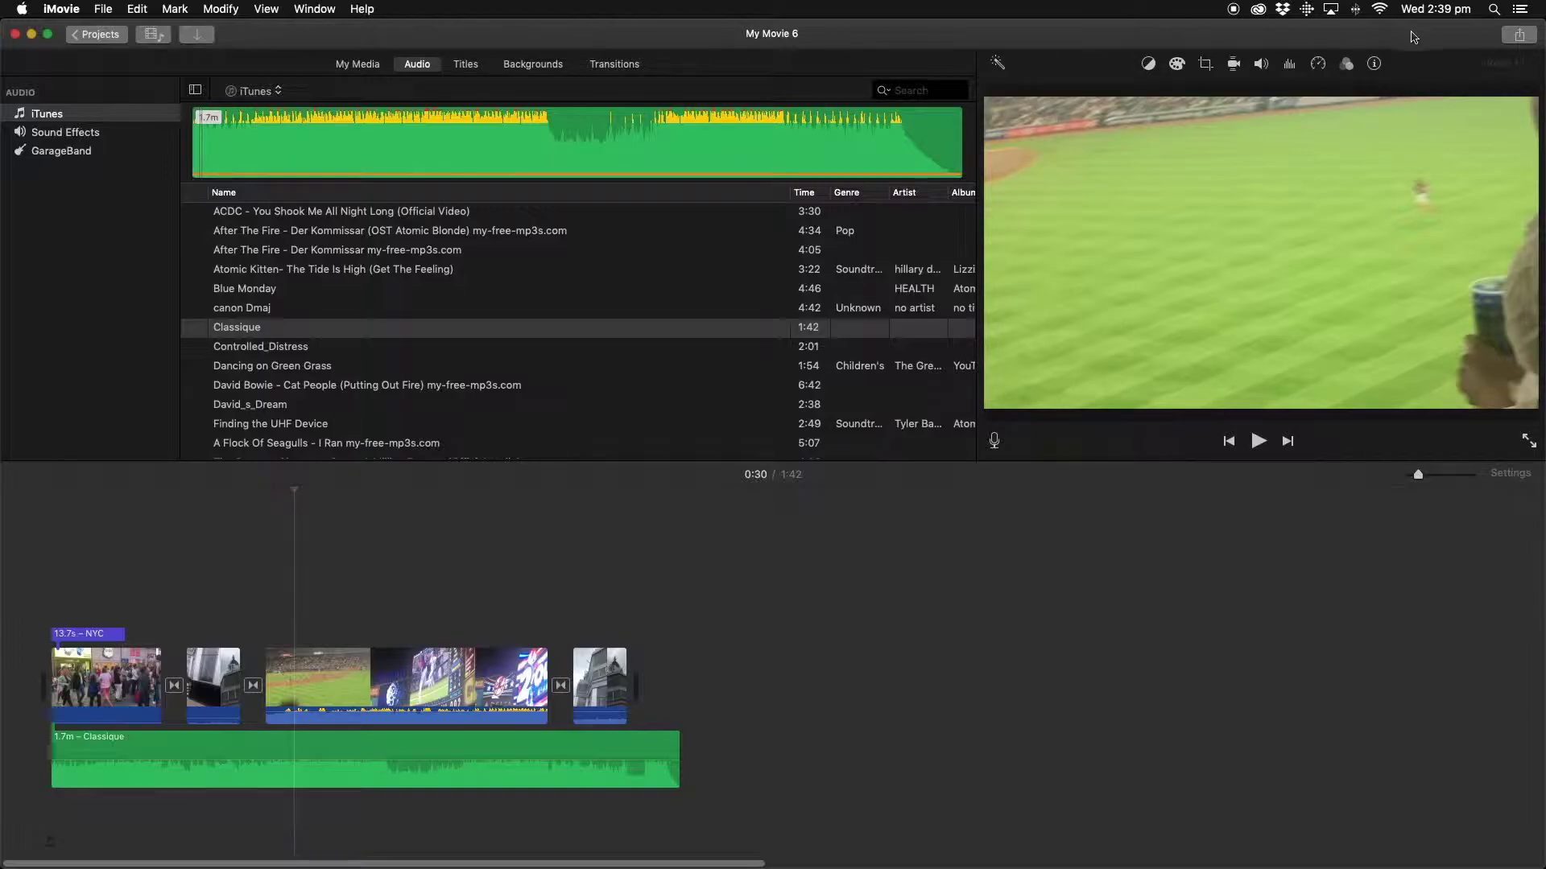
Set up a file export of the movie with the title NCY and the description NYC
left_click(1519, 40)
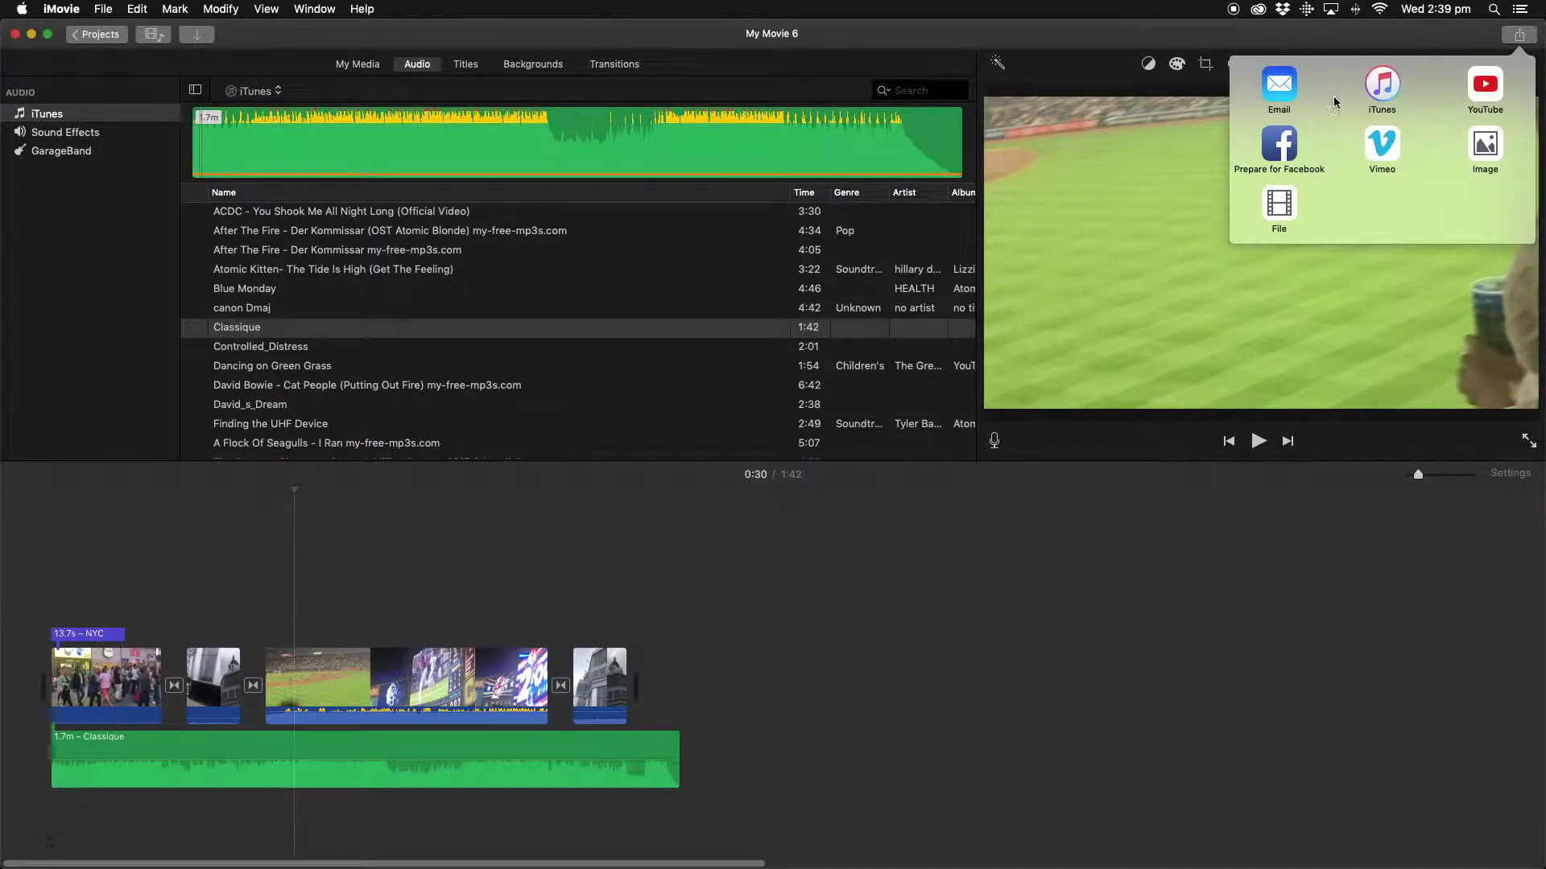
left_click(1284, 211)
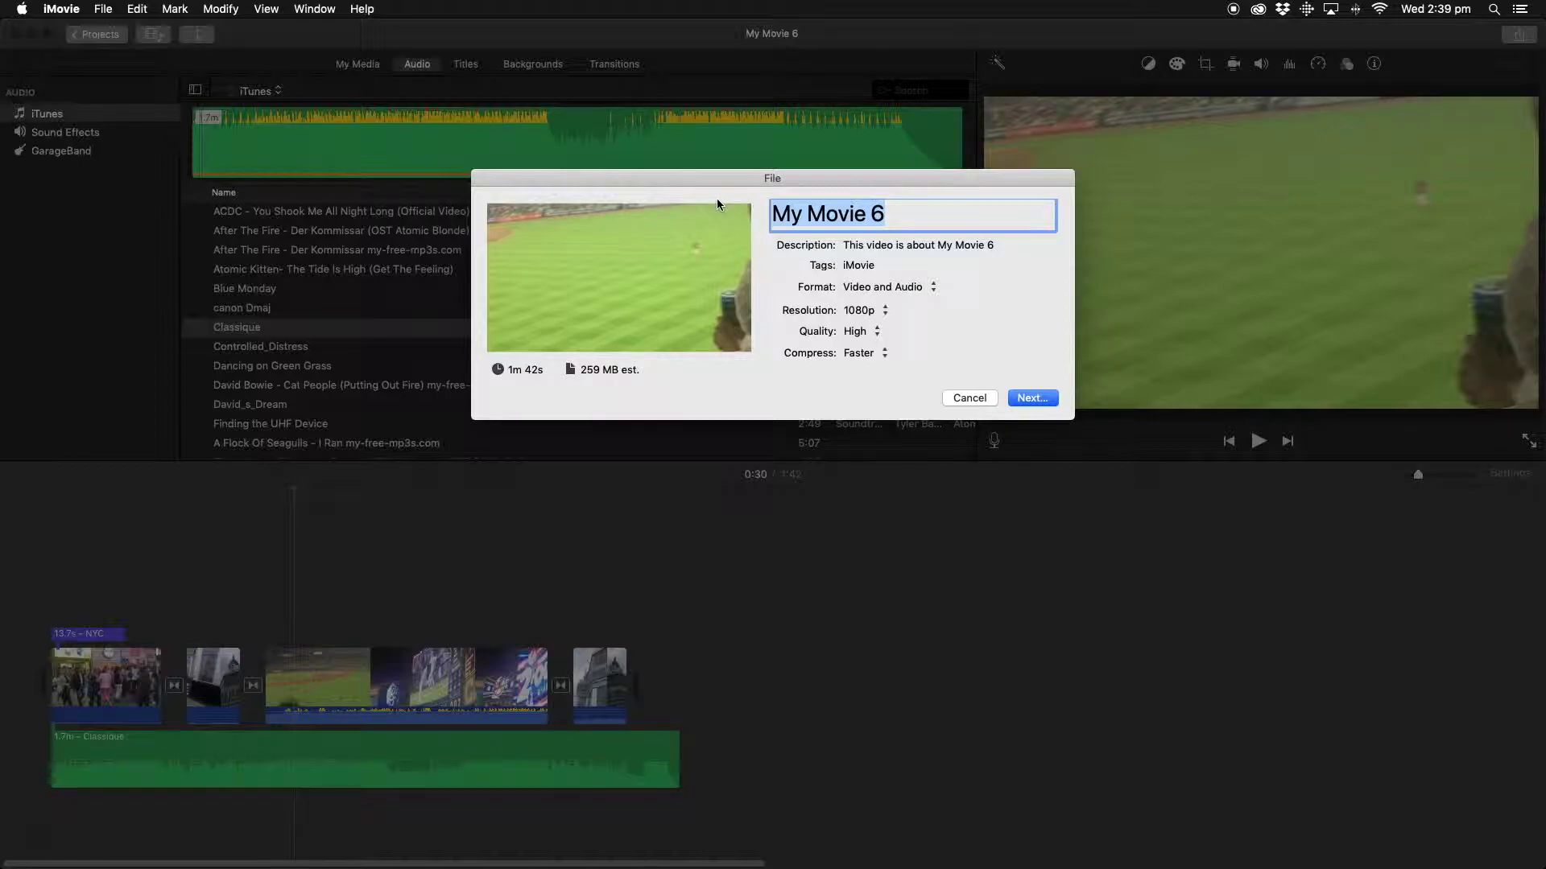
type("NCY")
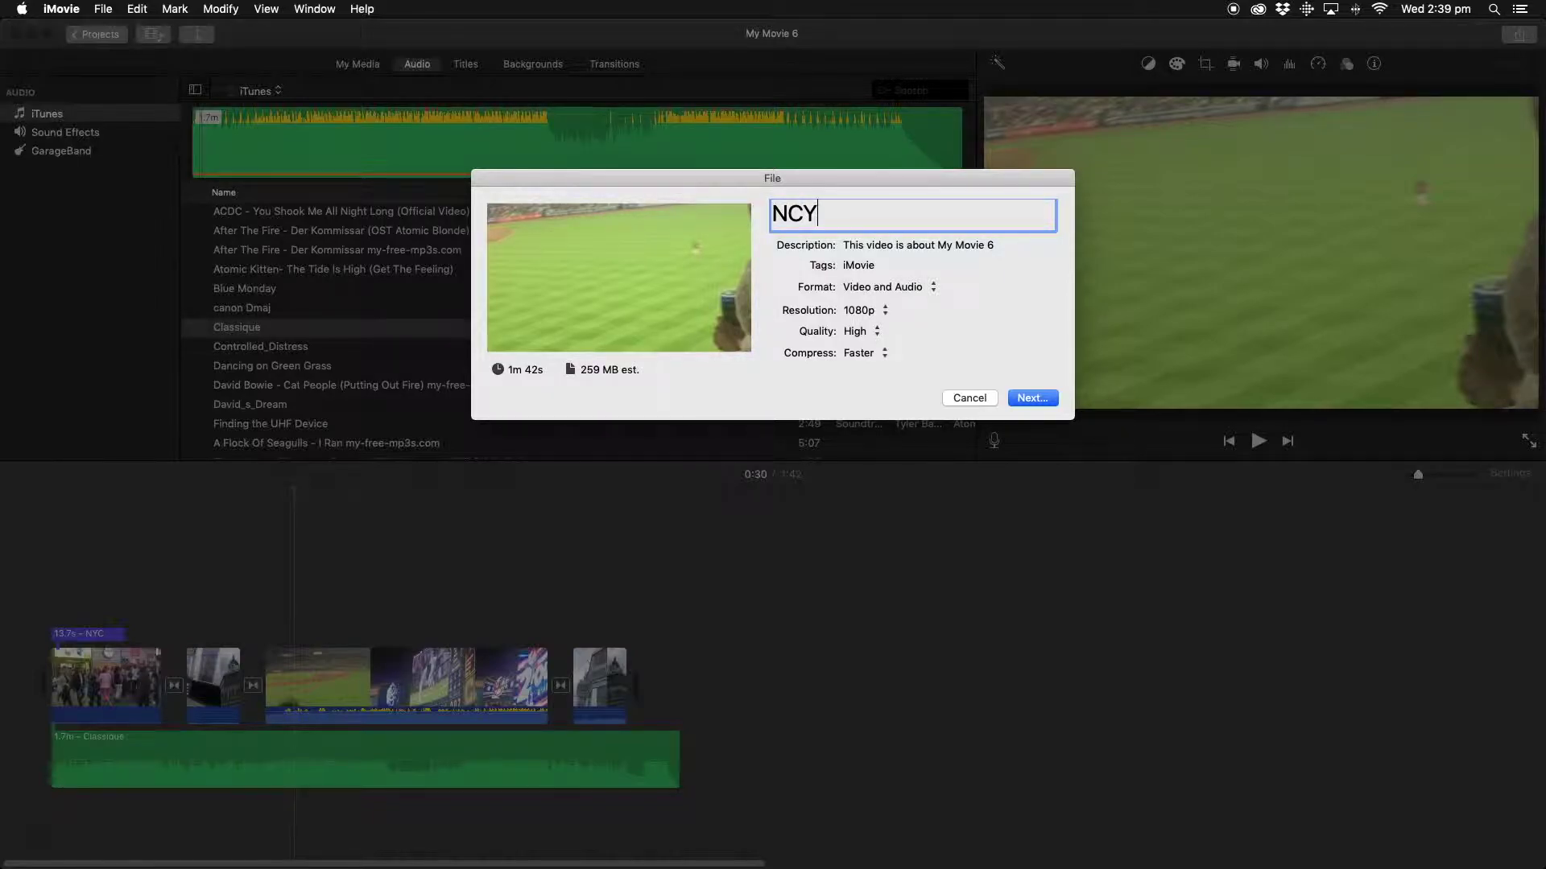
left_click(874, 246)
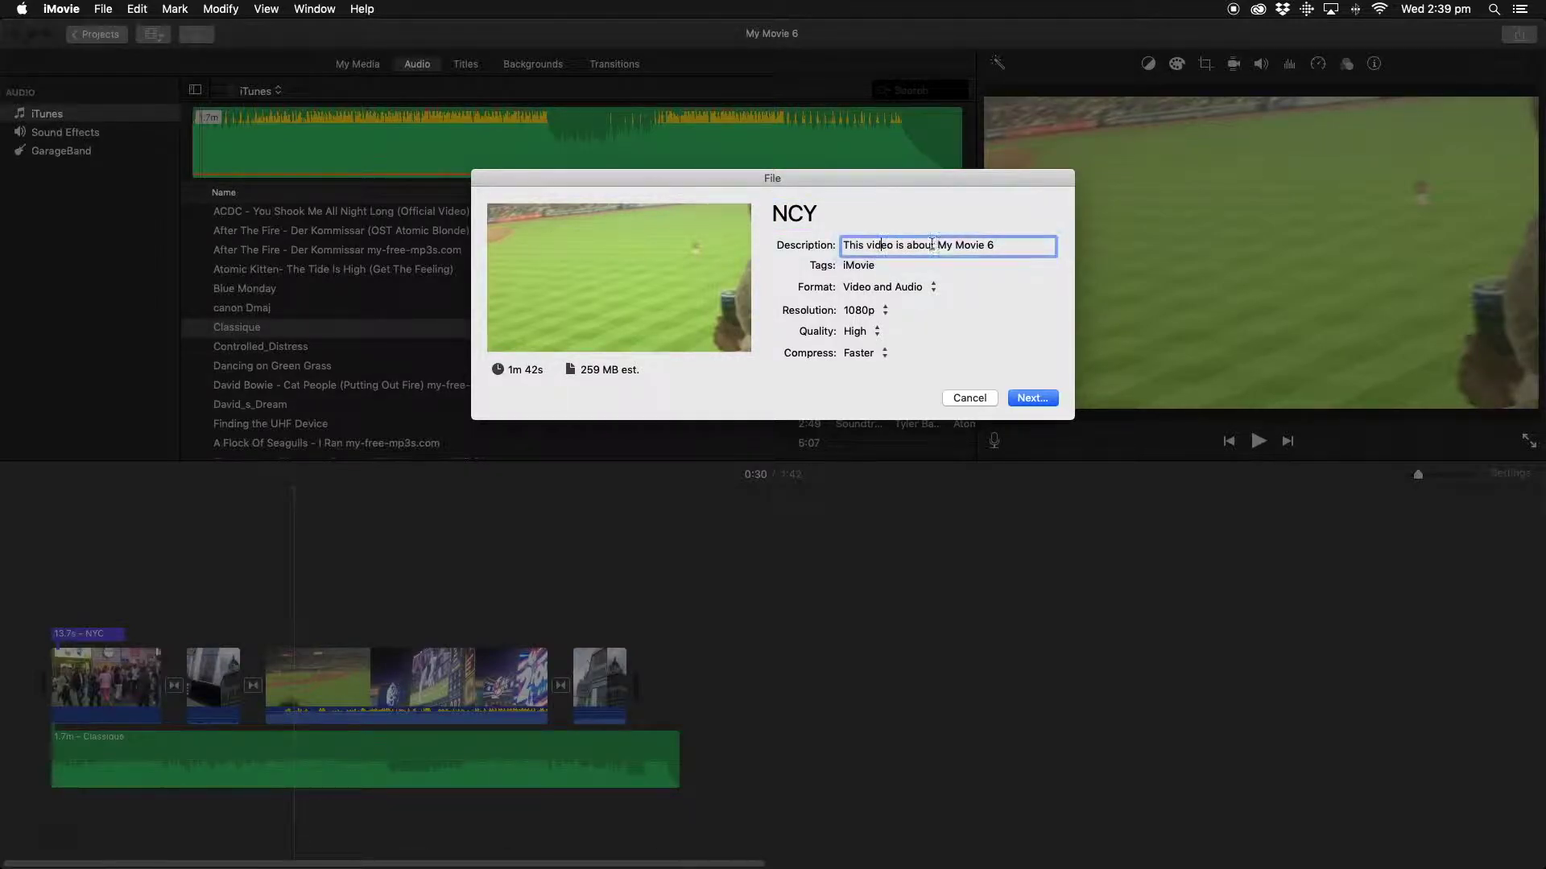
left_click_drag(1002, 246, 797, 244)
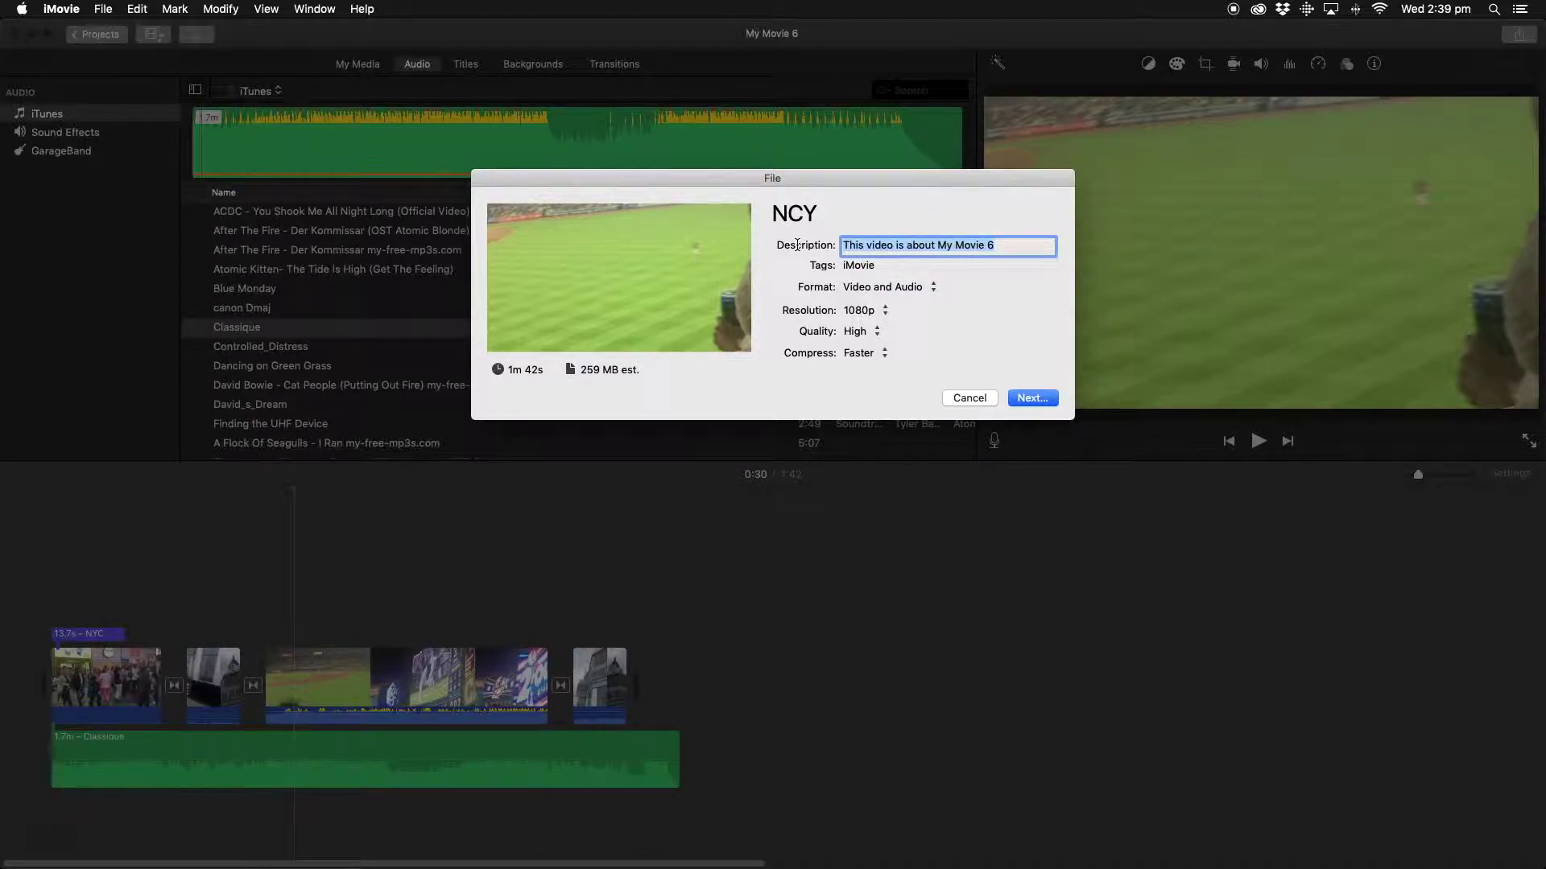
type("NYV")
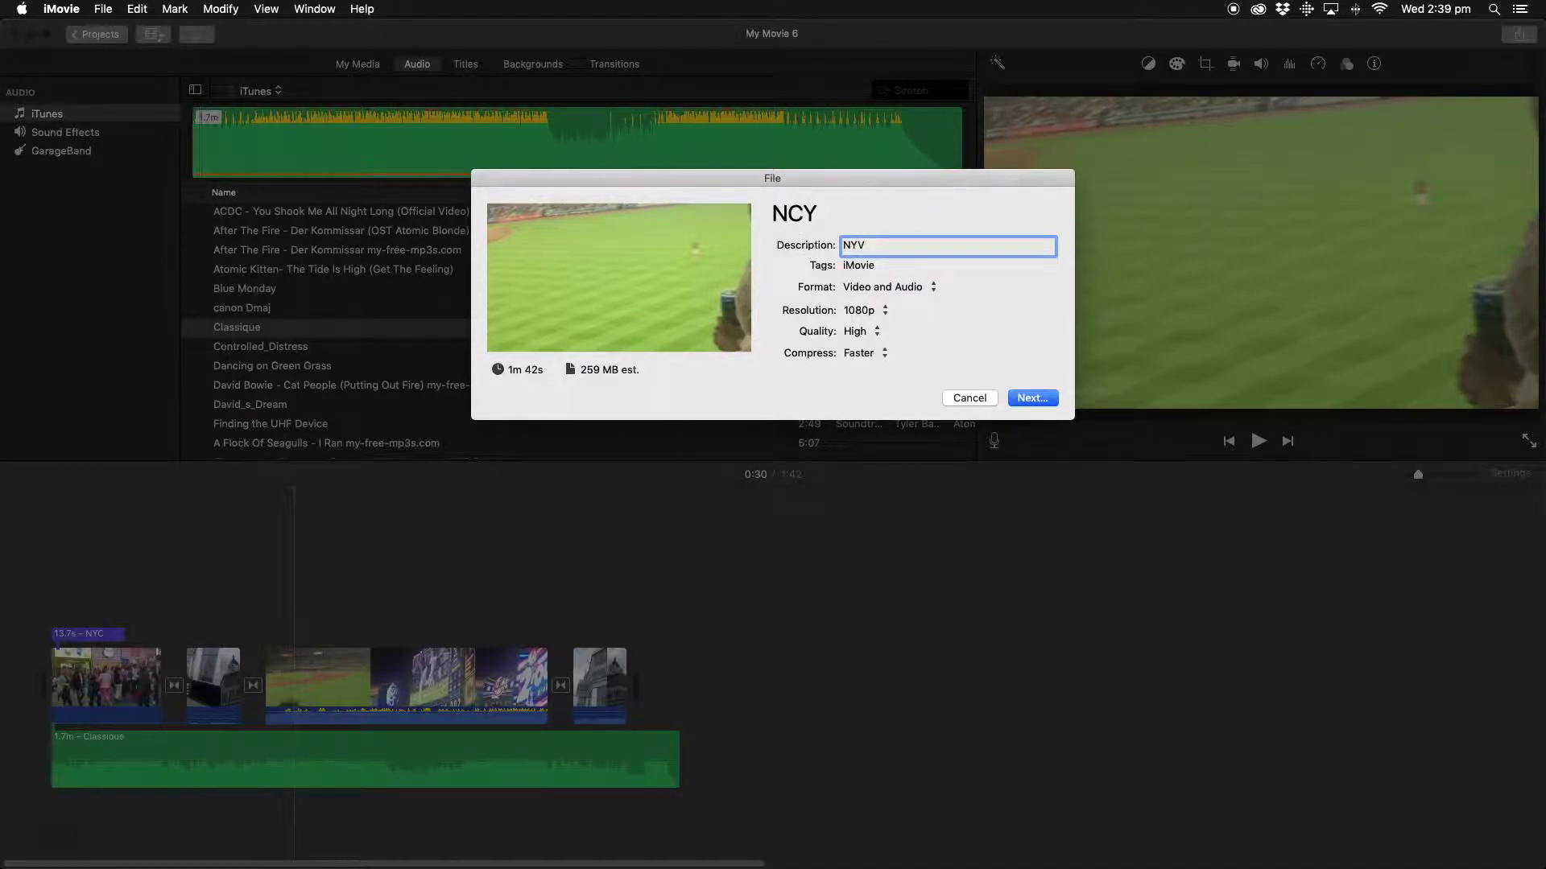
key("BackSpace")
type("C")
Proceed to choosing the exported file's save location, and cancel both the save and the export
left_click(1032, 397)
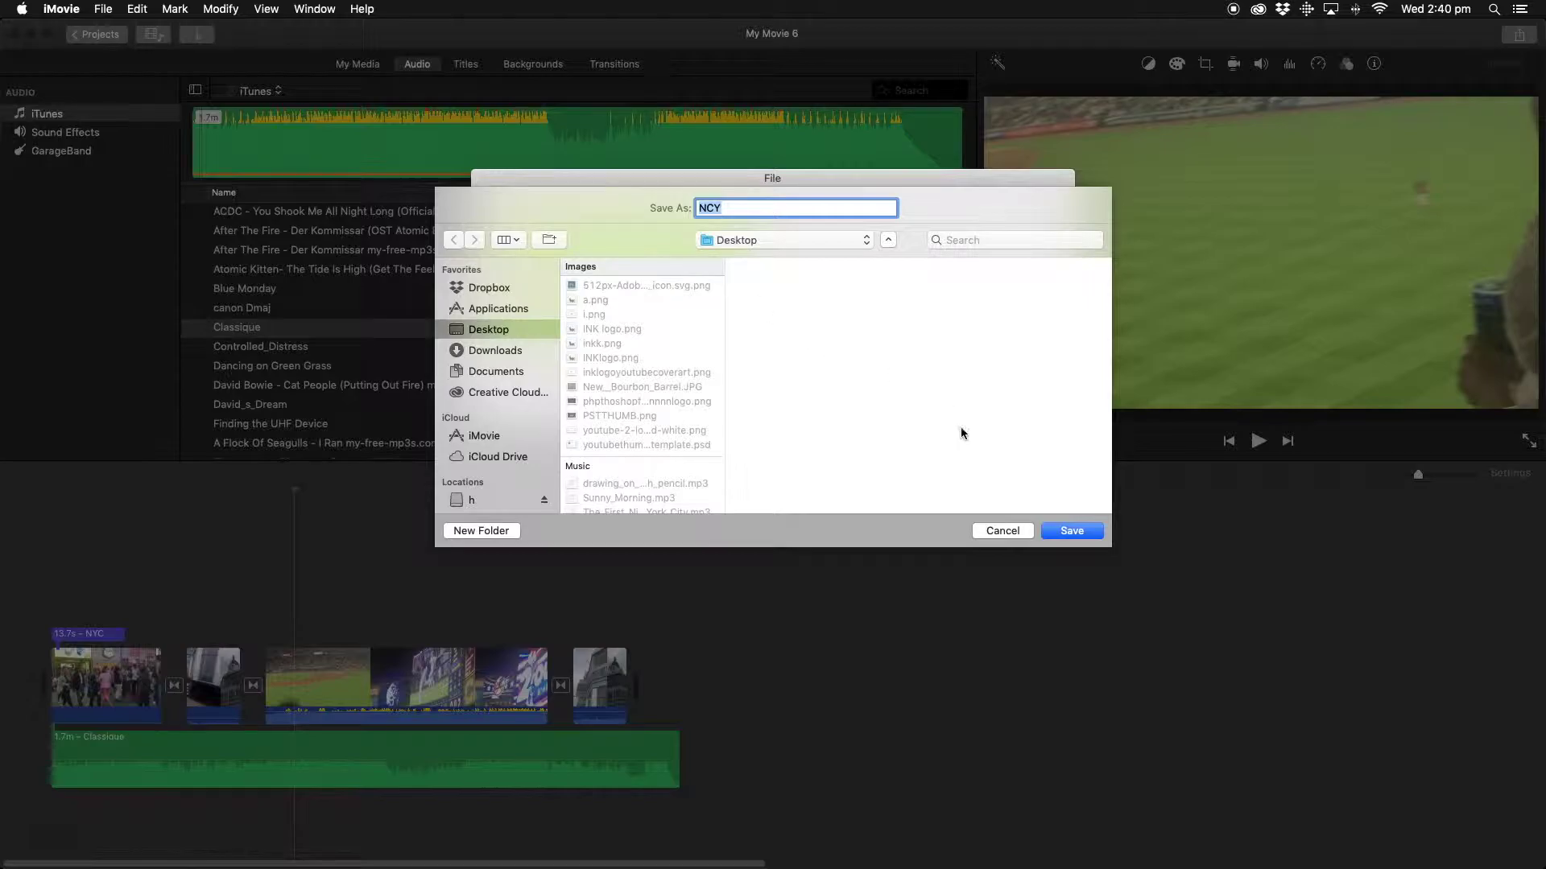
left_click(1010, 535)
left_click(954, 399)
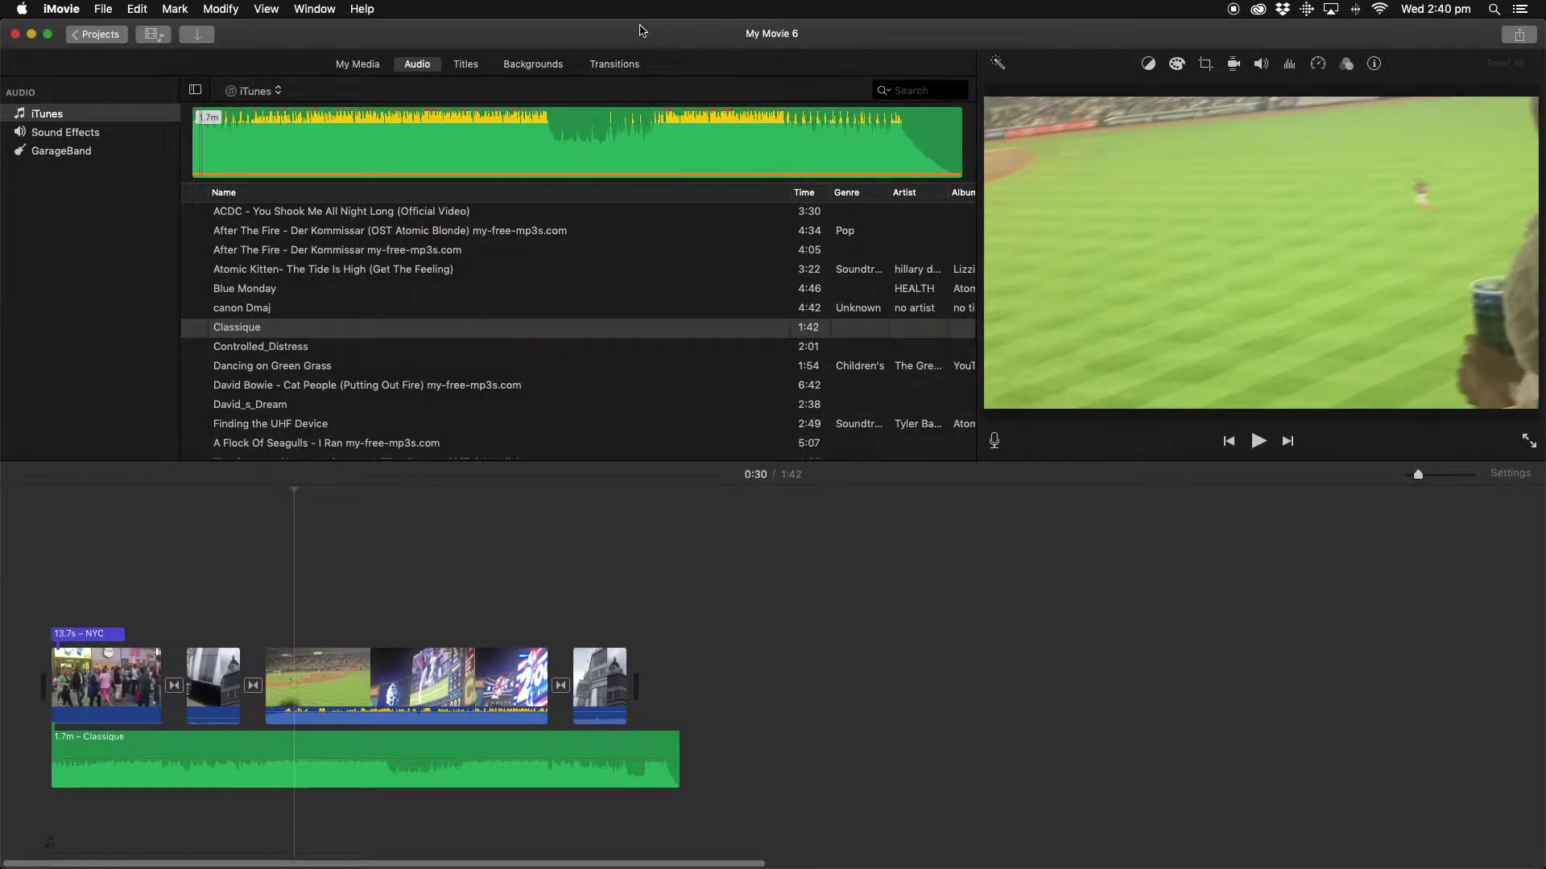